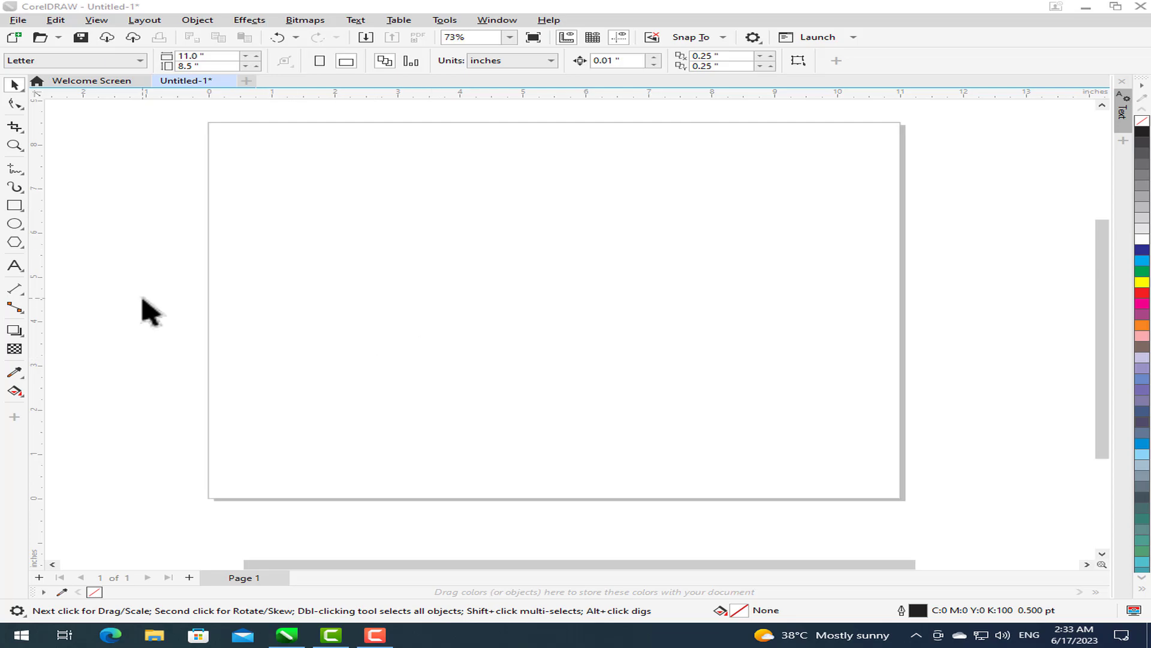
Draw a rectangle near the middle of the page and set its width and height to 5 inches each.
left_click(15, 205)
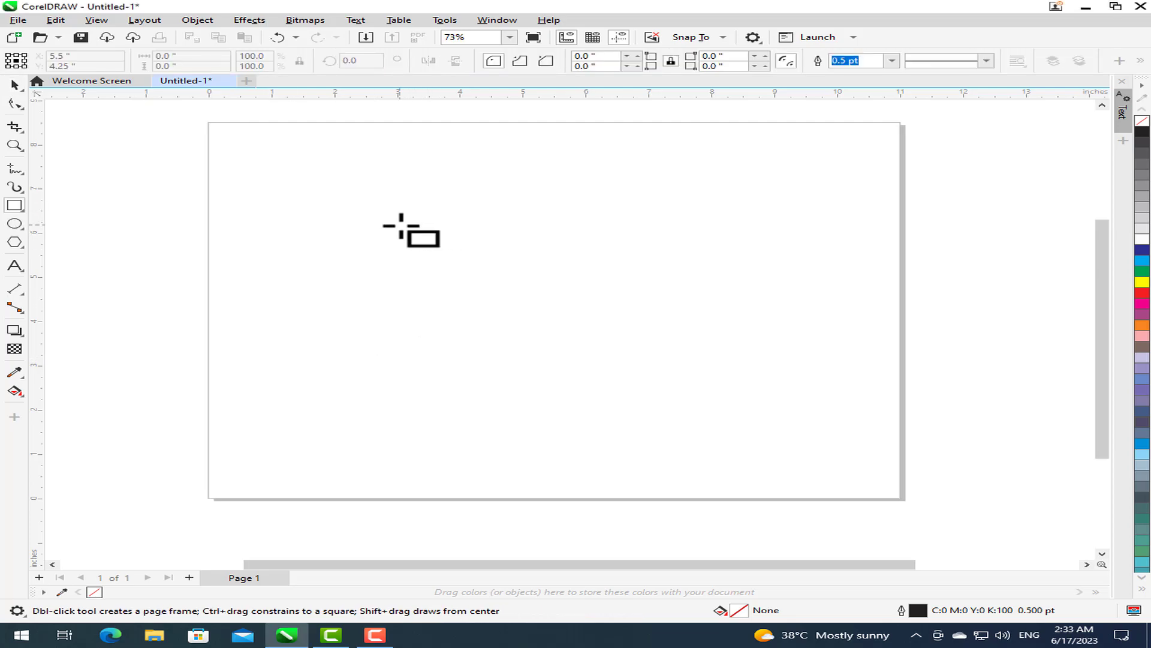
left_click_drag(366, 207, 750, 367)
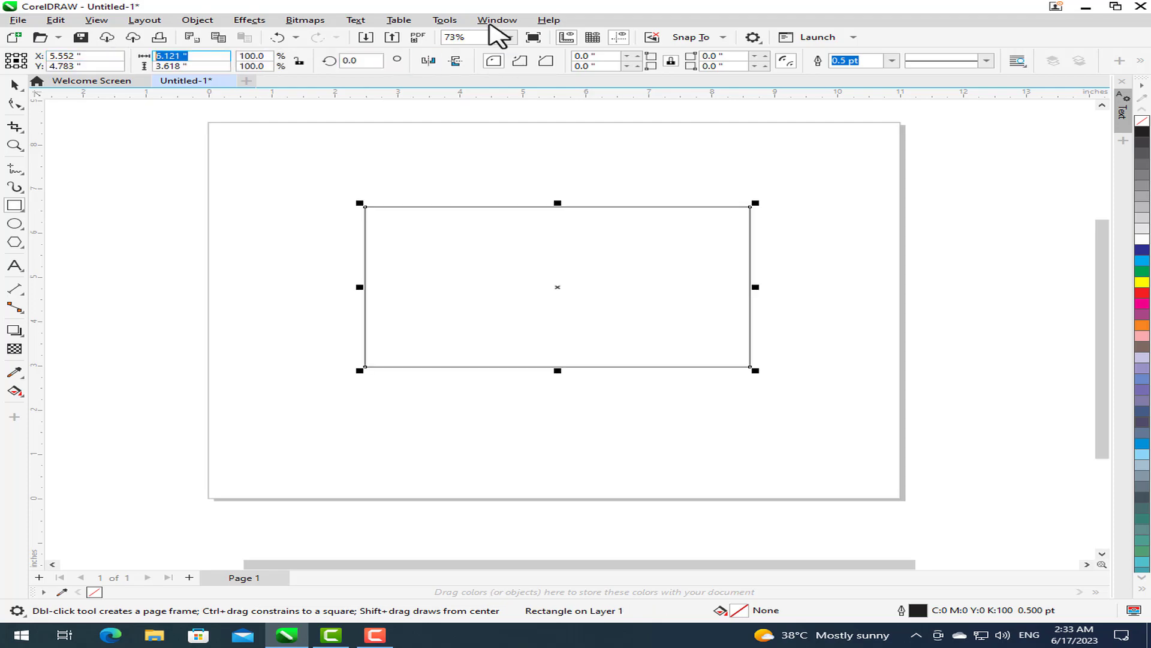
type("5")
key("Tab")
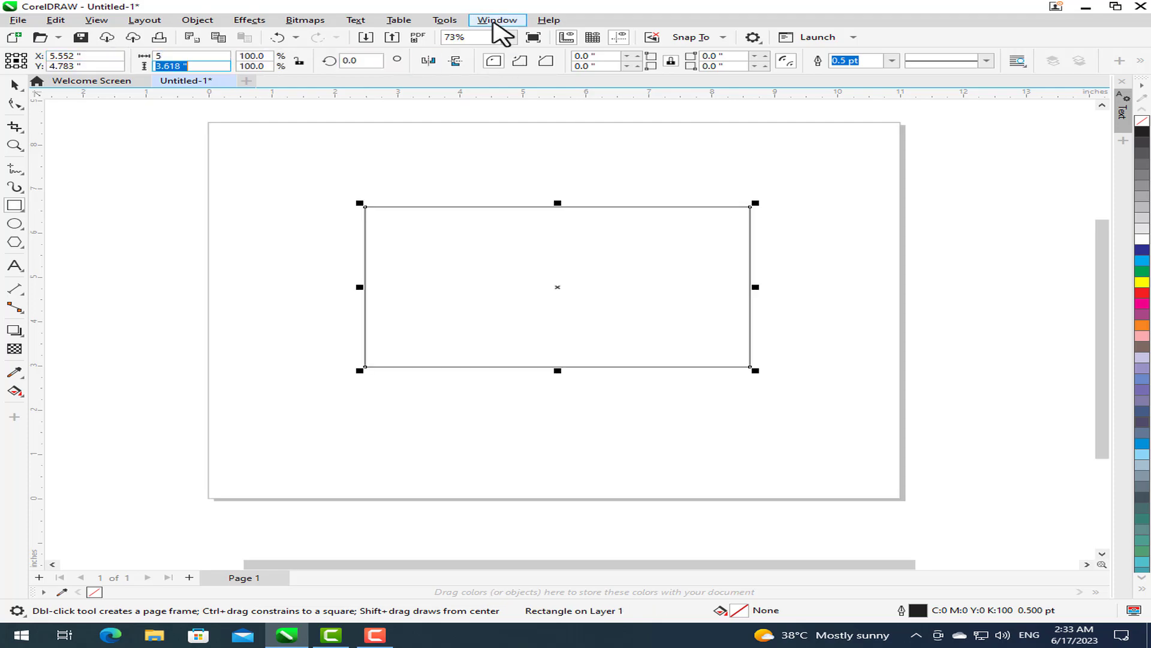
type("5")
key("Return")
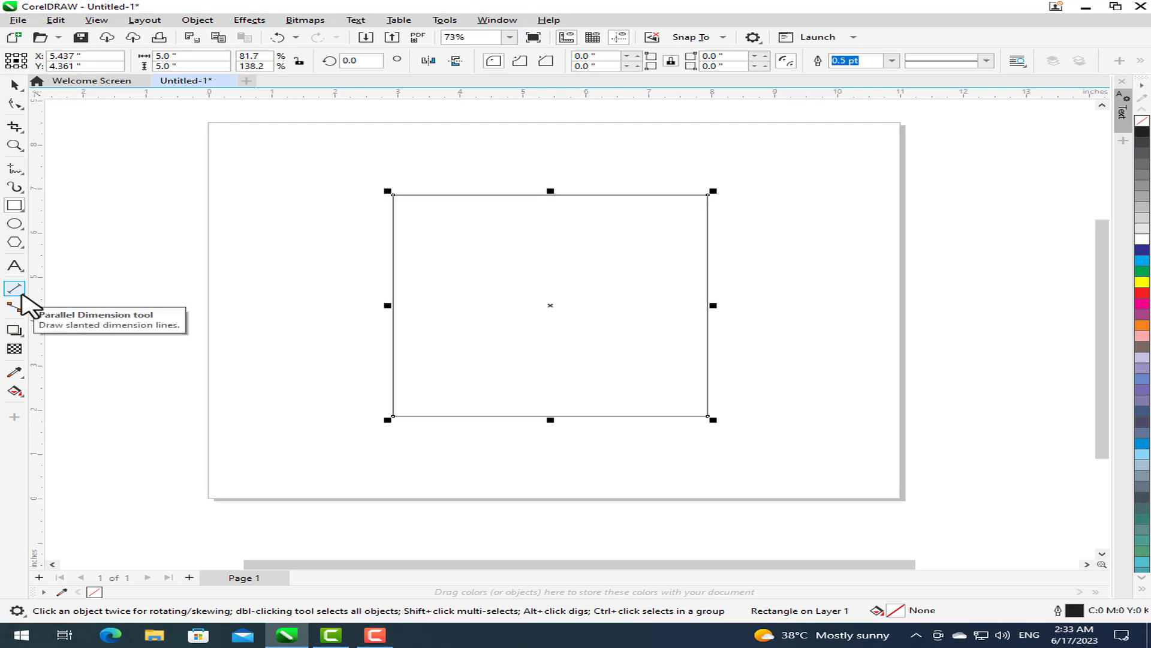
Add a parallel dimension across the rectangle's top edge, with the dimension line just above it, and deselect it.
left_click(20, 292)
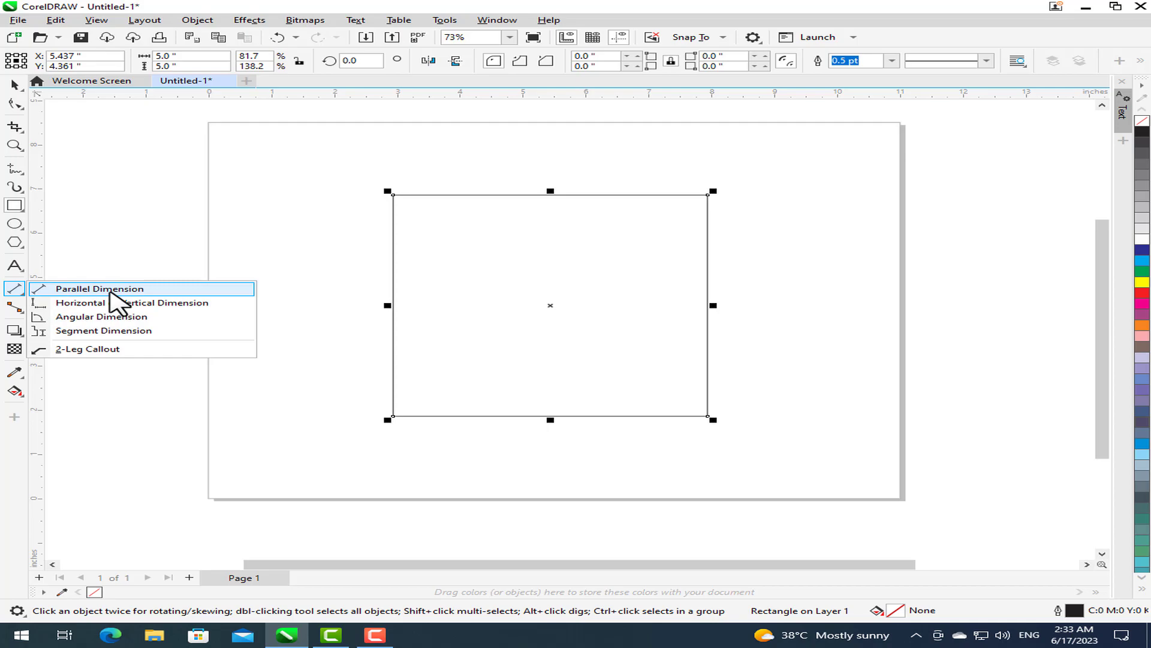
left_click(110, 290)
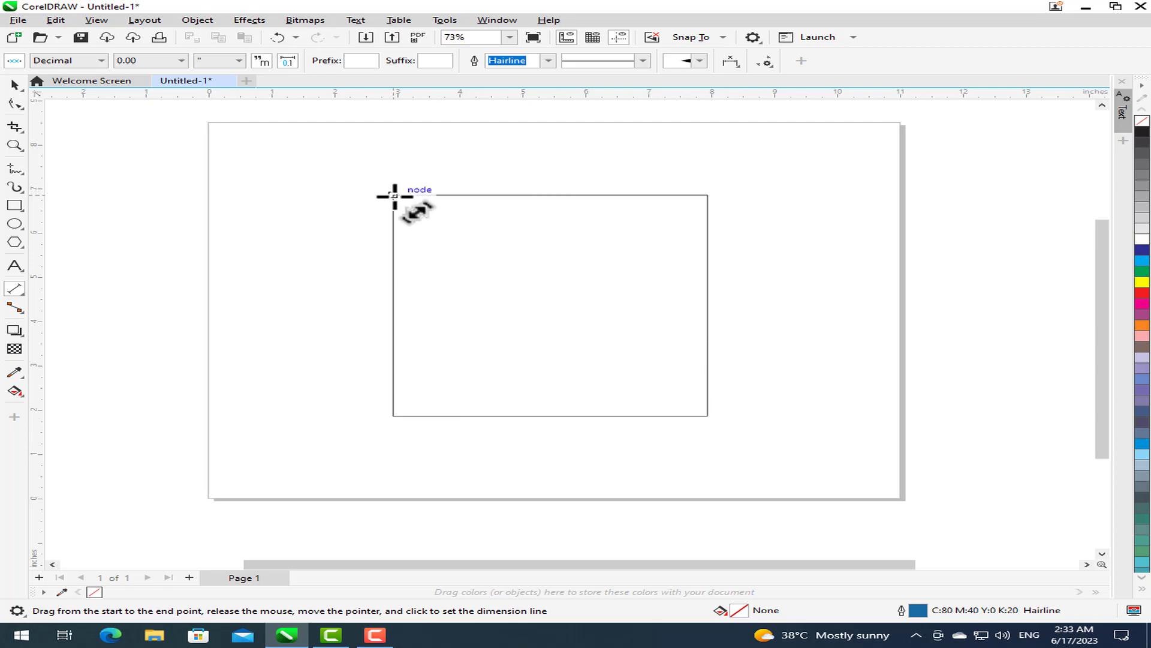
left_click_drag(394, 195, 710, 194)
left_click(707, 175)
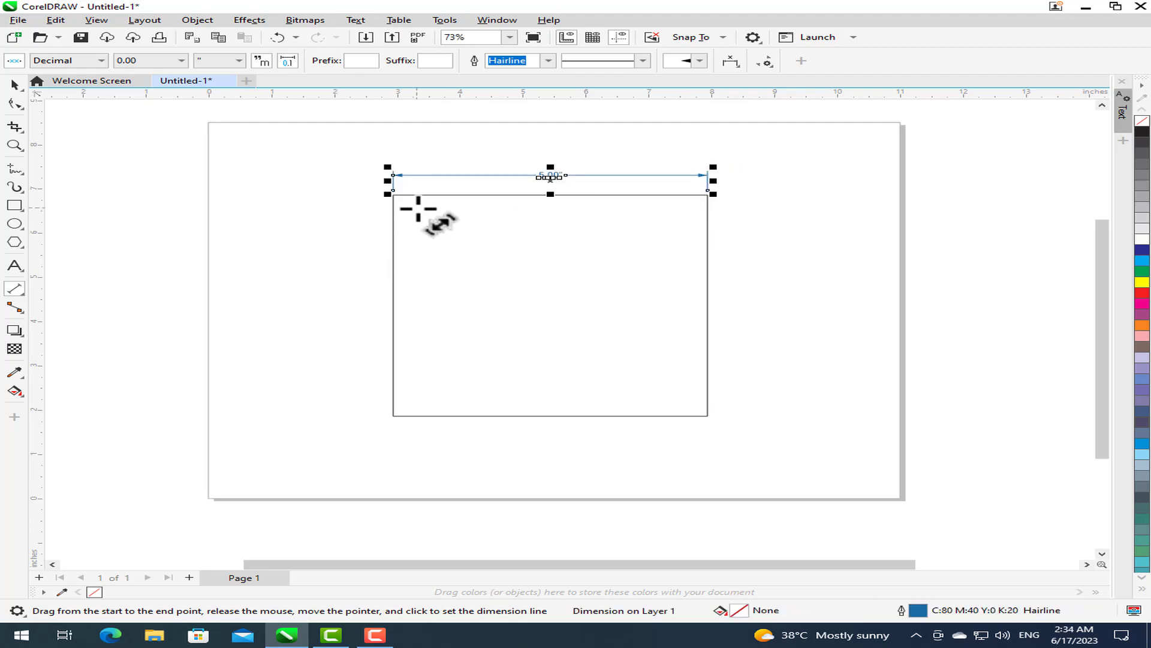
left_click(15, 85)
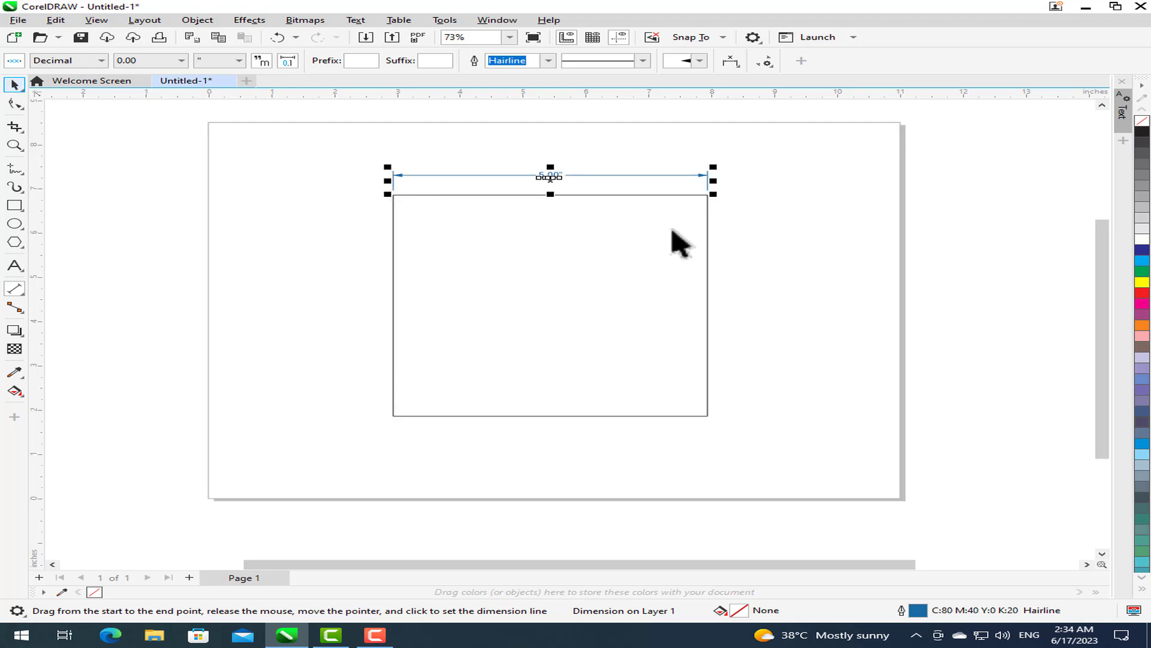
left_click(674, 236)
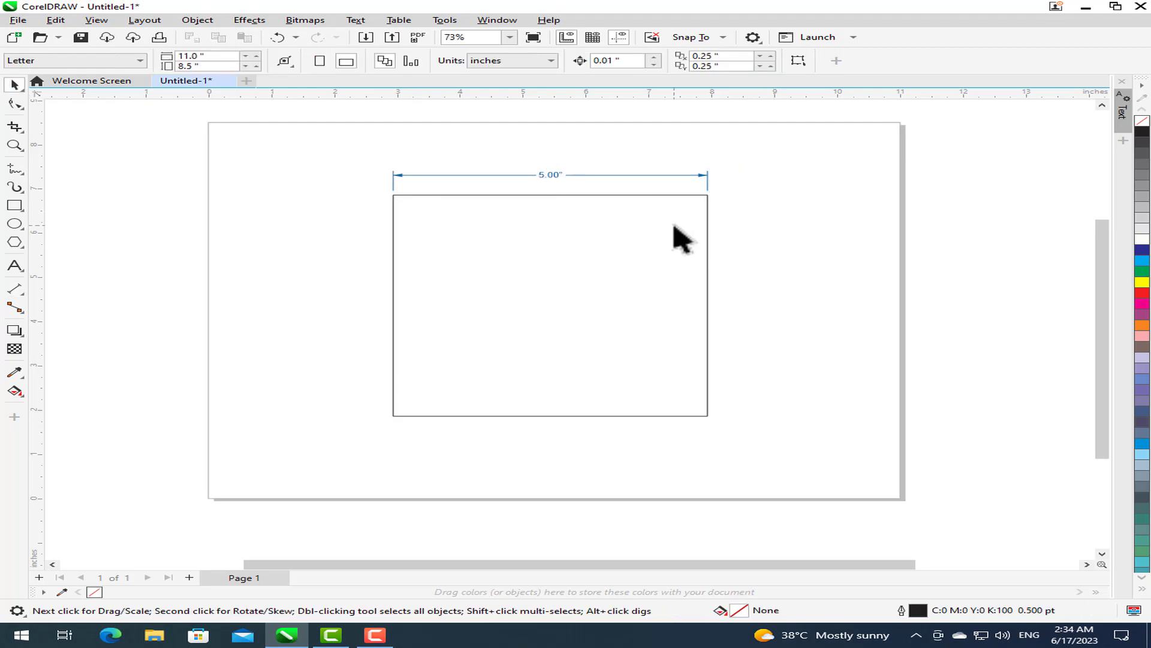
Check the rectangle's object size against its dimension line, and review the available dimension tools.
left_click(601, 194)
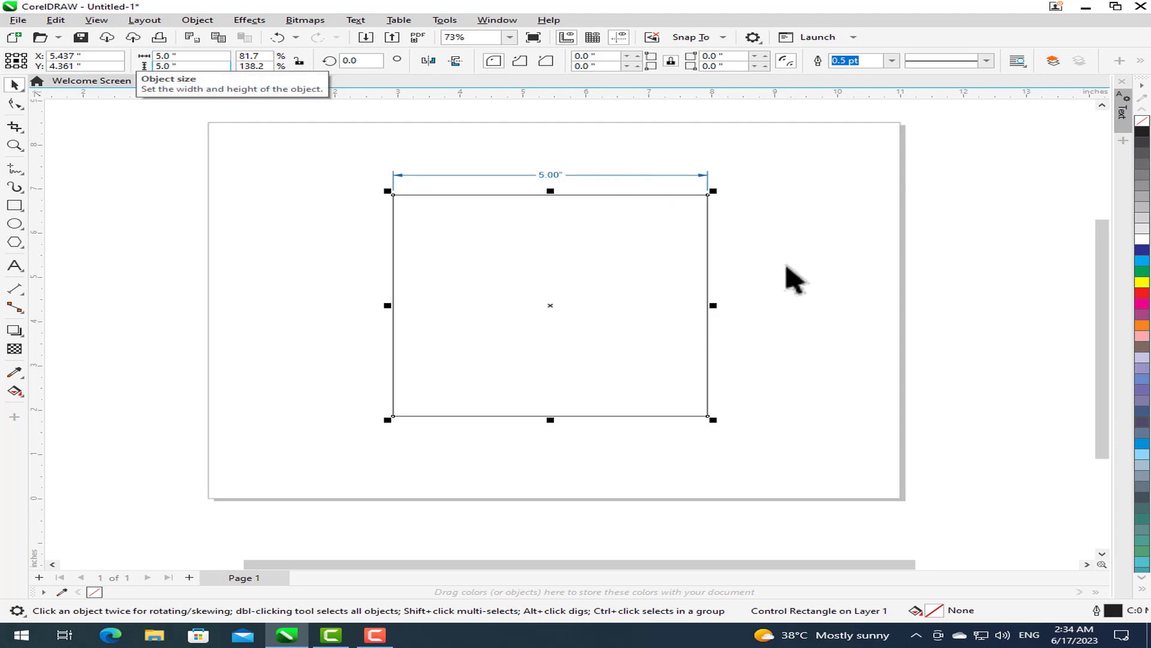
left_click(794, 281)
key("Tab")
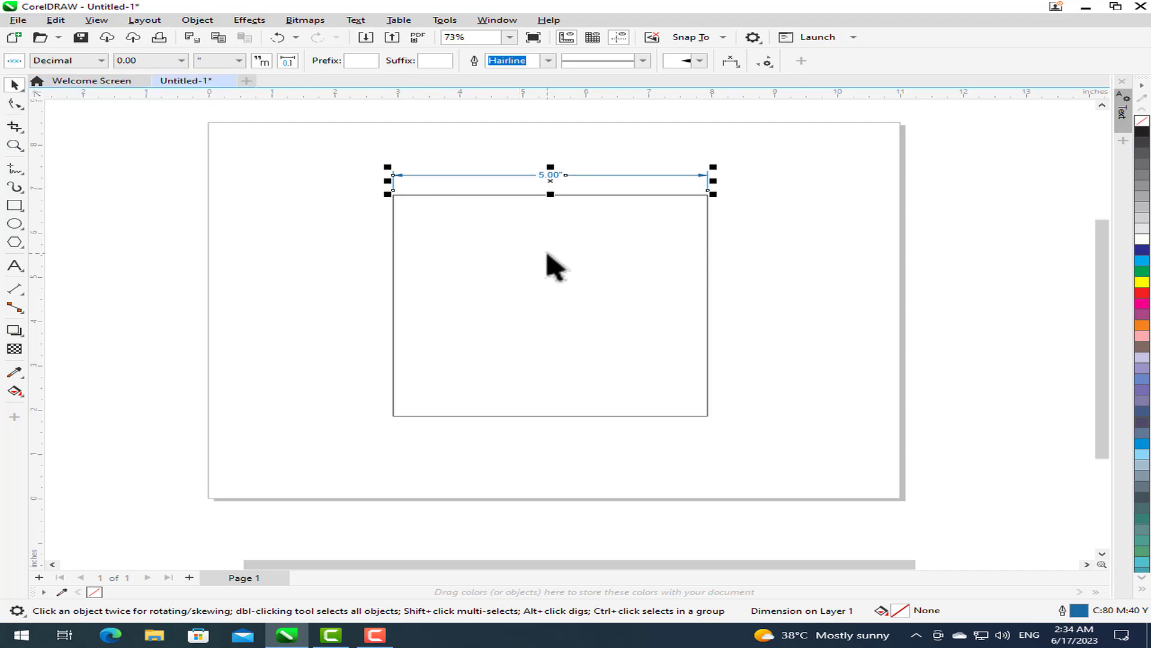
left_click(17, 290)
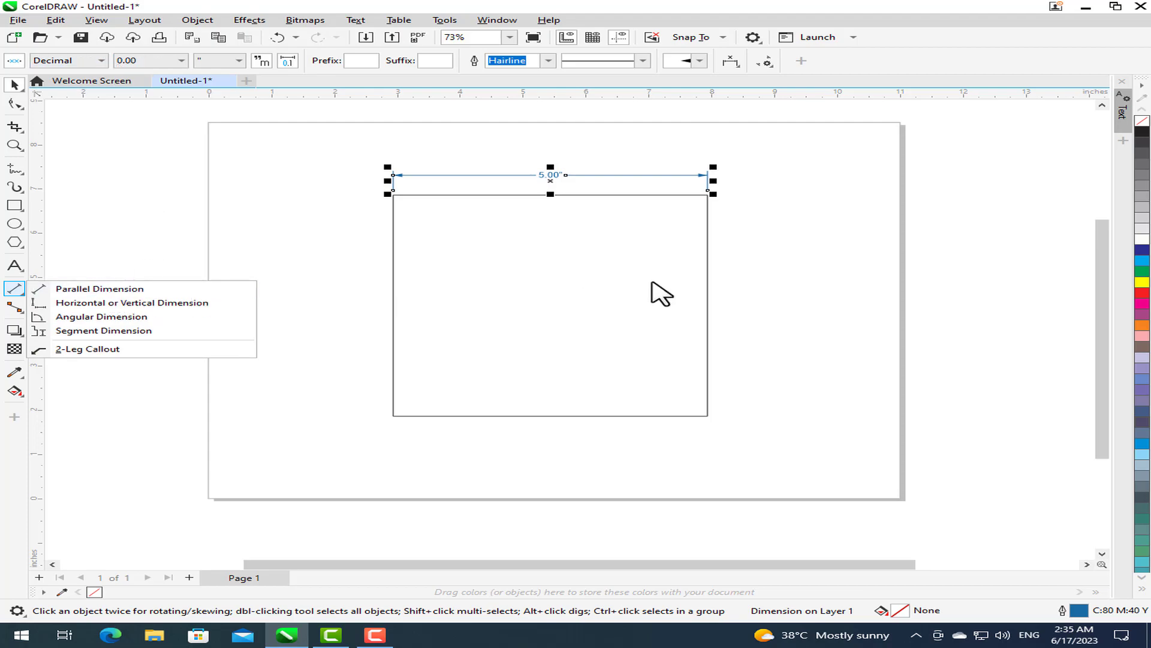
left_click(162, 141)
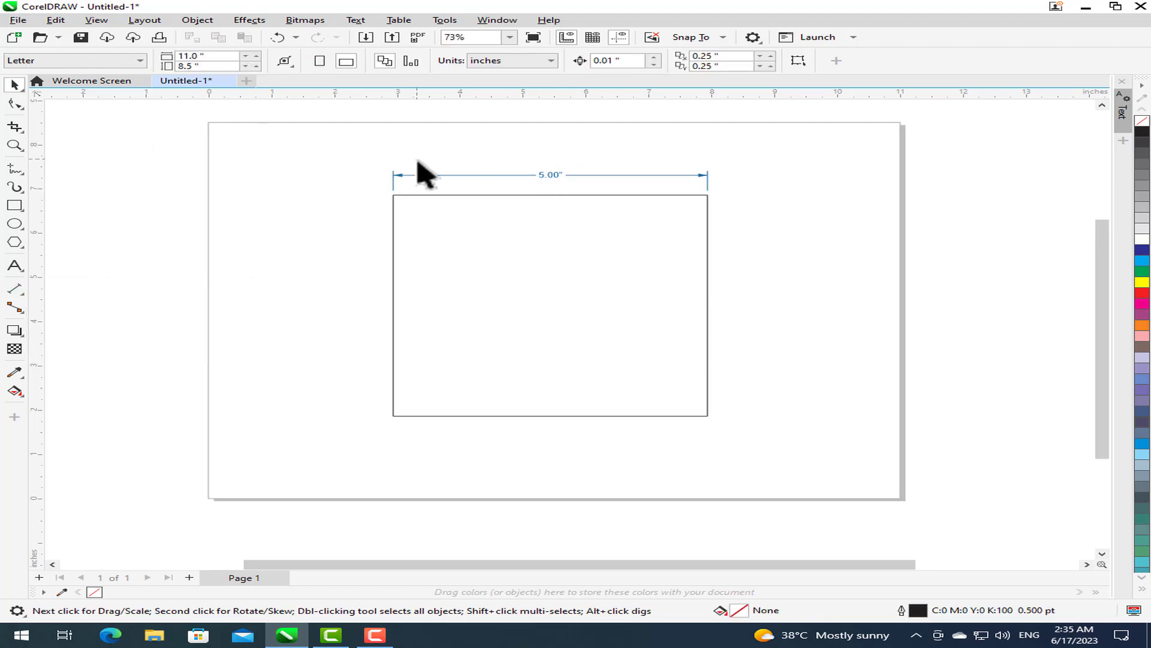
Toggle dynamic dimensioning off and on for the width dimension, and review the available dimension styles.
left_click(398, 176)
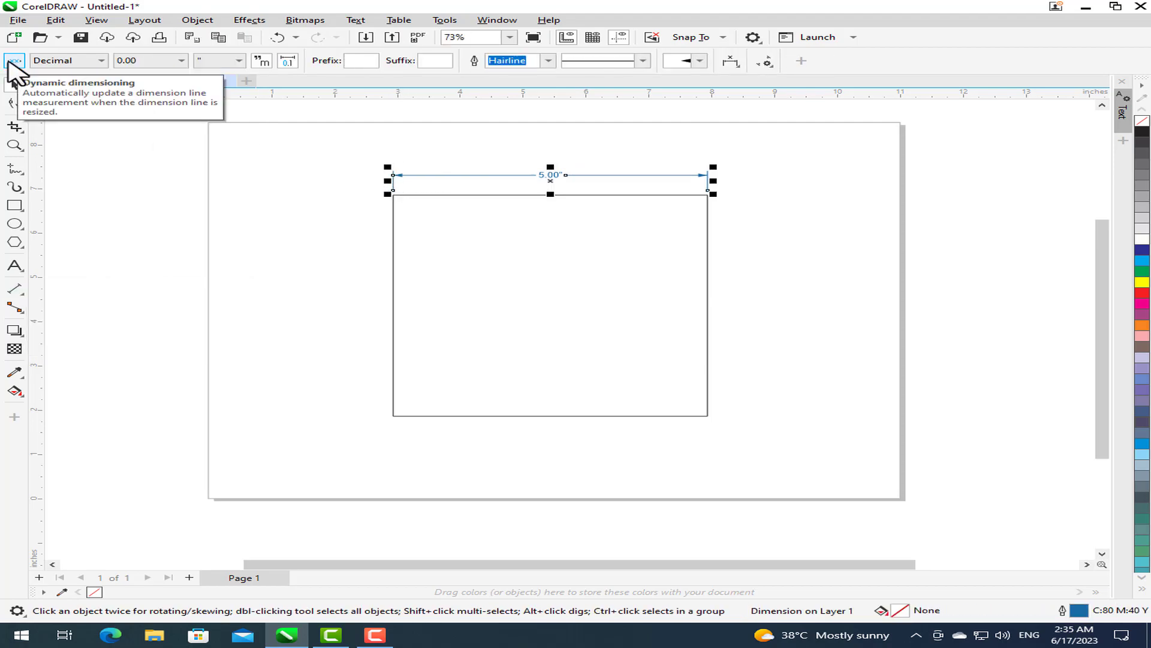
left_click(13, 61)
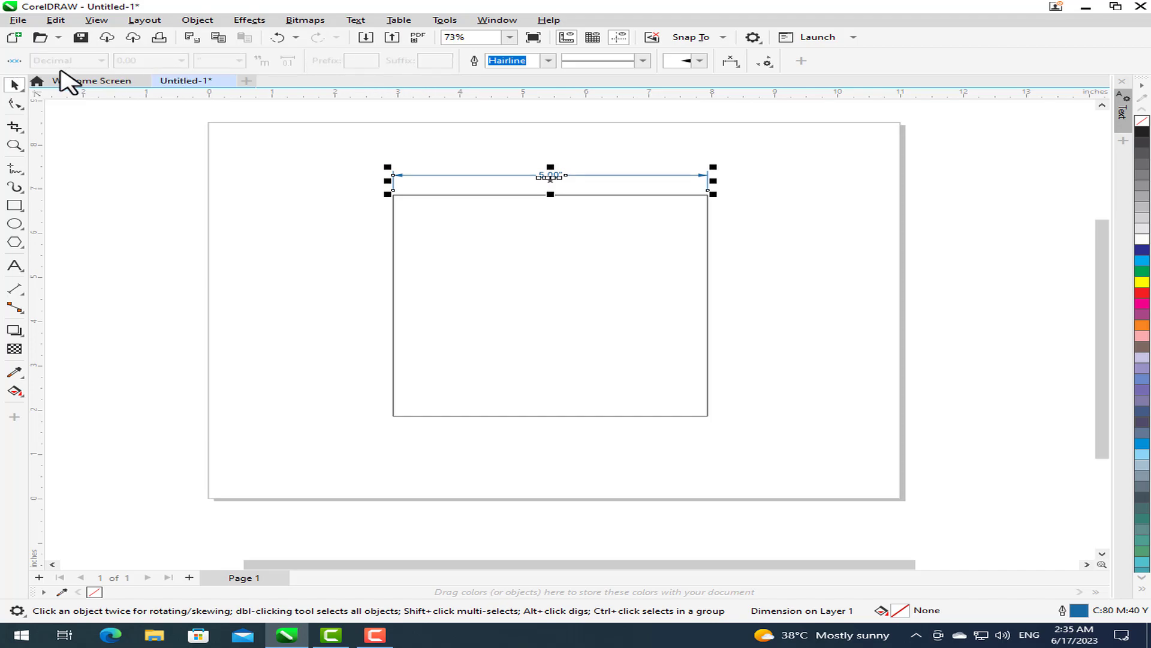
left_click(9, 61)
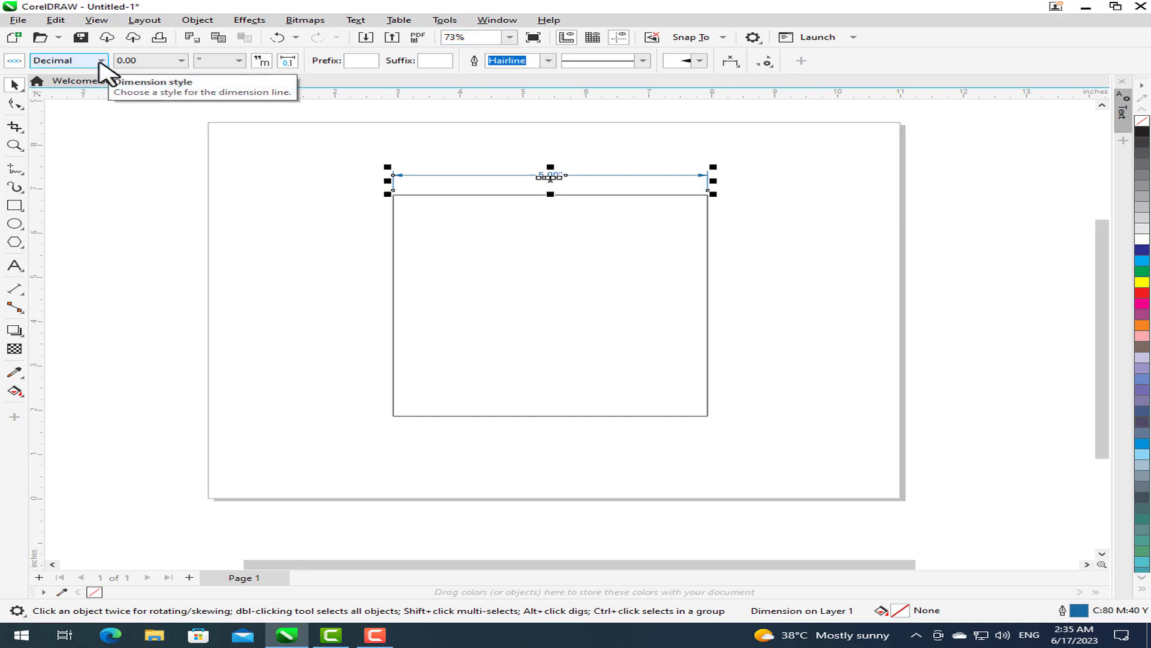
left_click(101, 60)
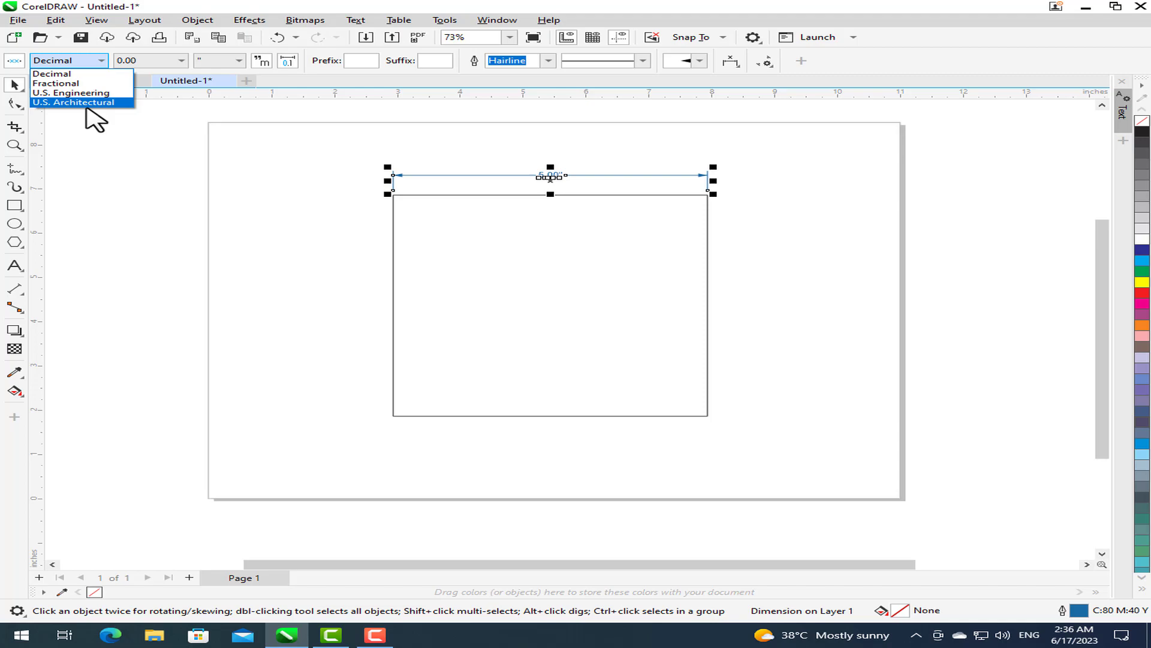
left_click(173, 61)
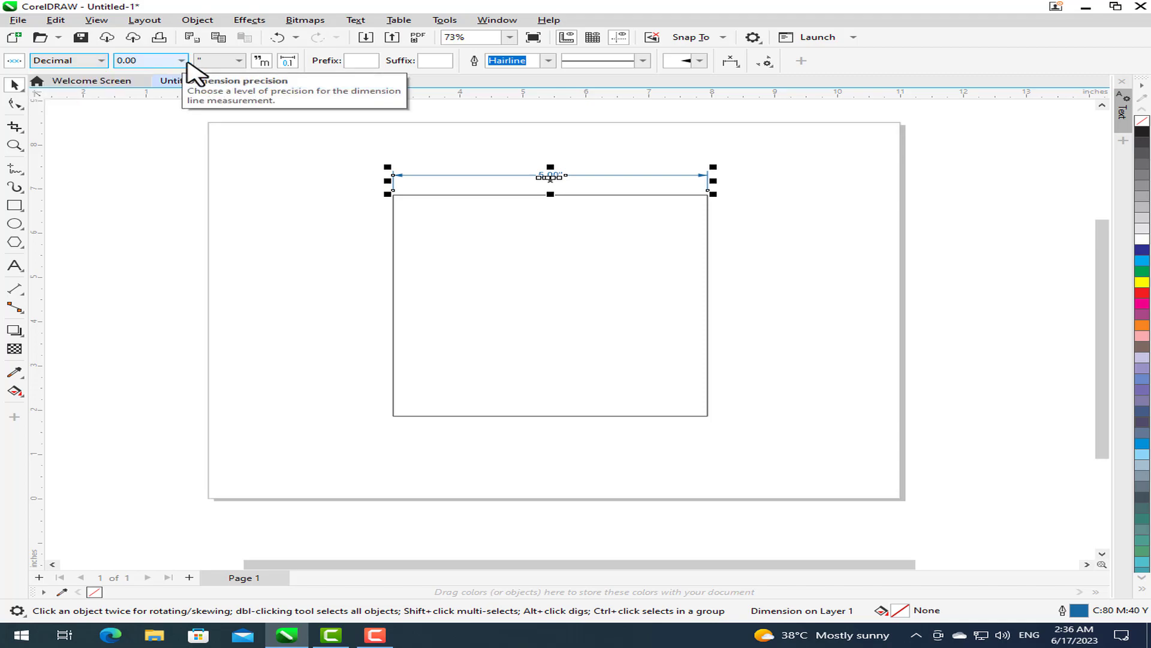
Try precisions of 0.00 and 0 on the width dimension, and settle on a precision of 0.0.
left_click(181, 60)
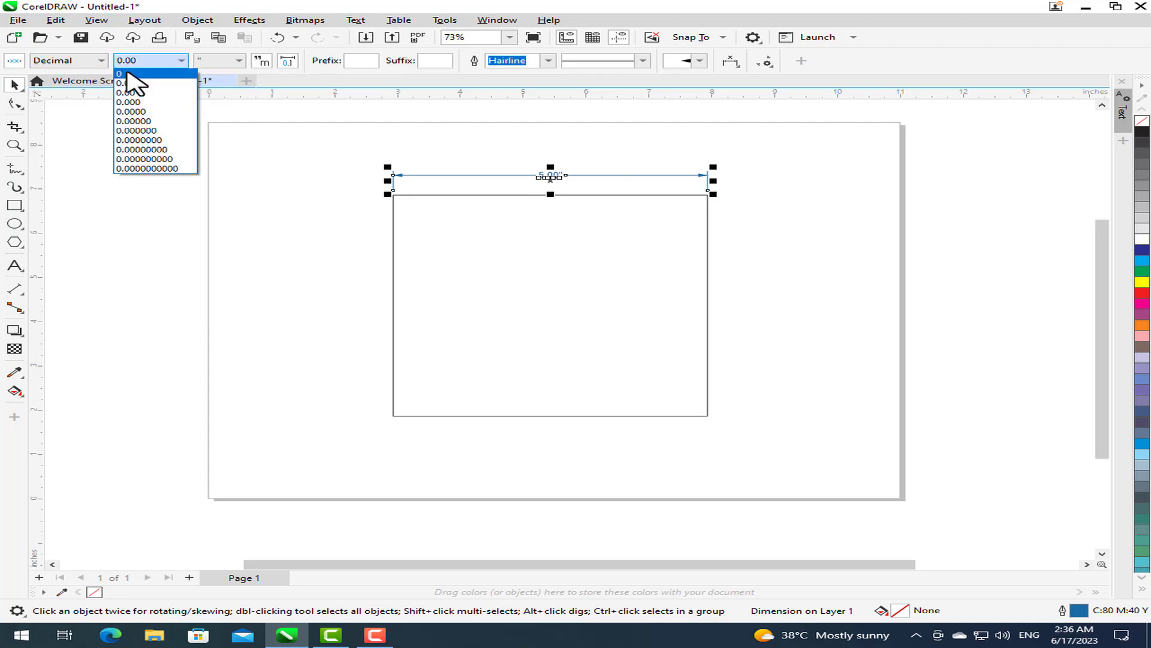
left_click(123, 92)
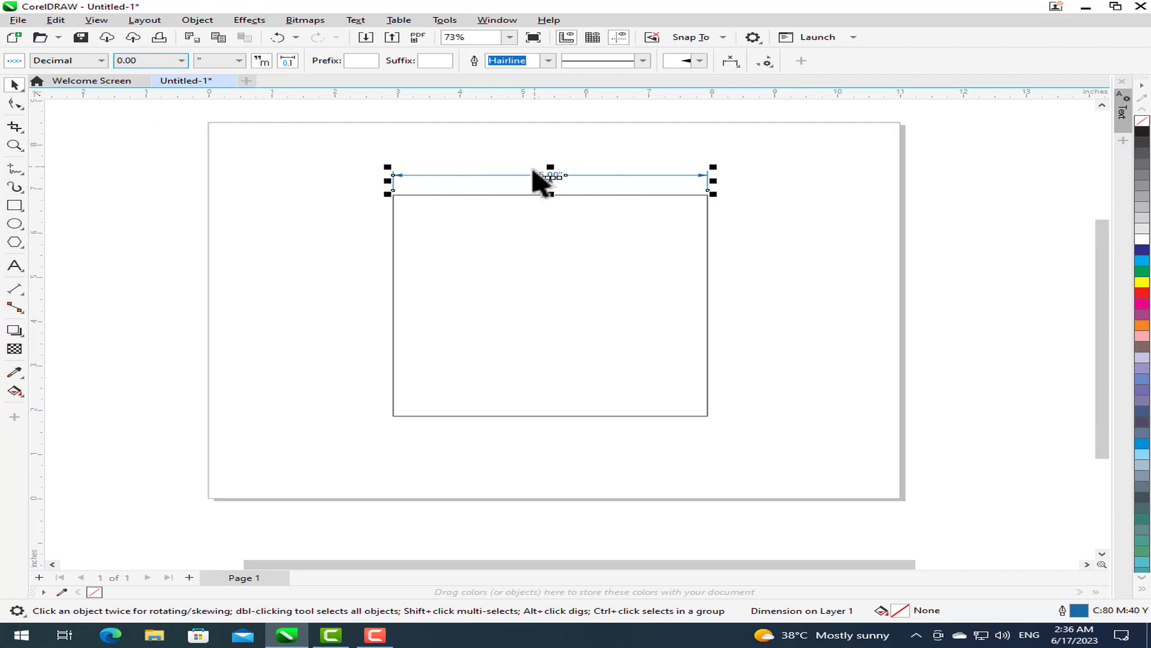
left_click(181, 60)
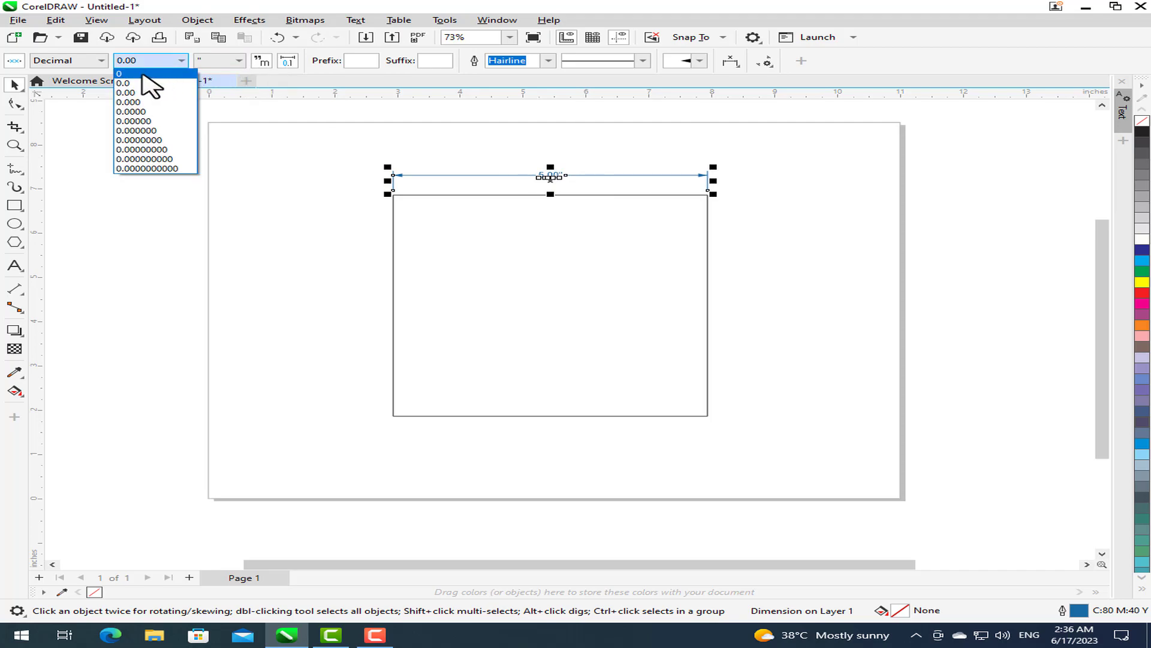
left_click(143, 73)
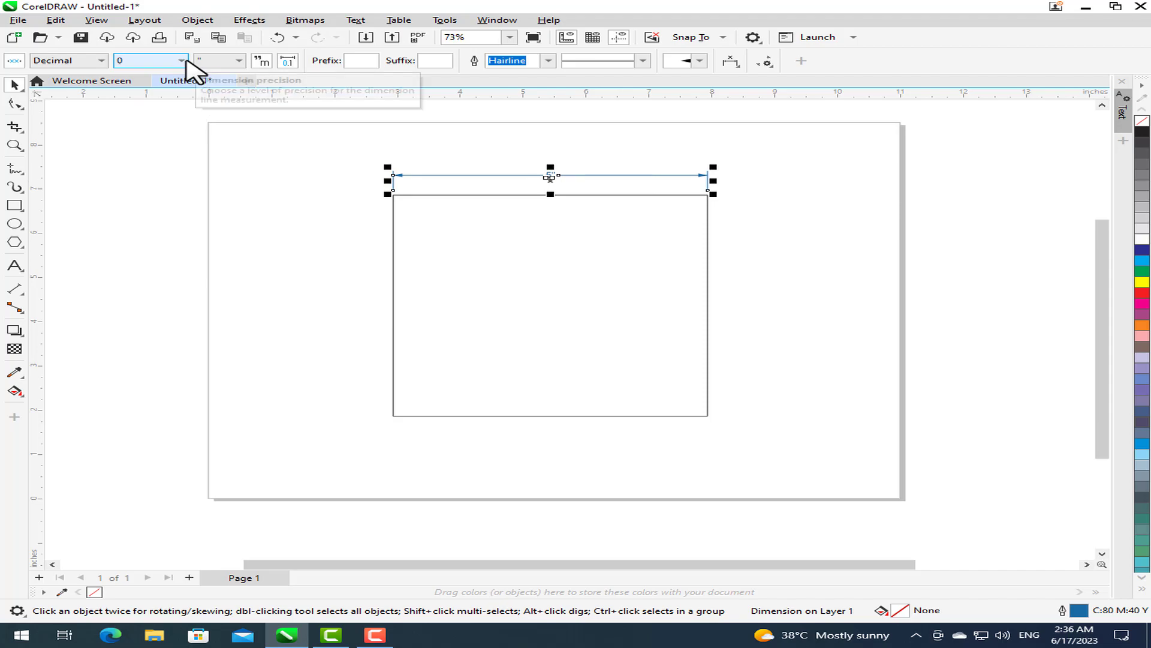
left_click(184, 60)
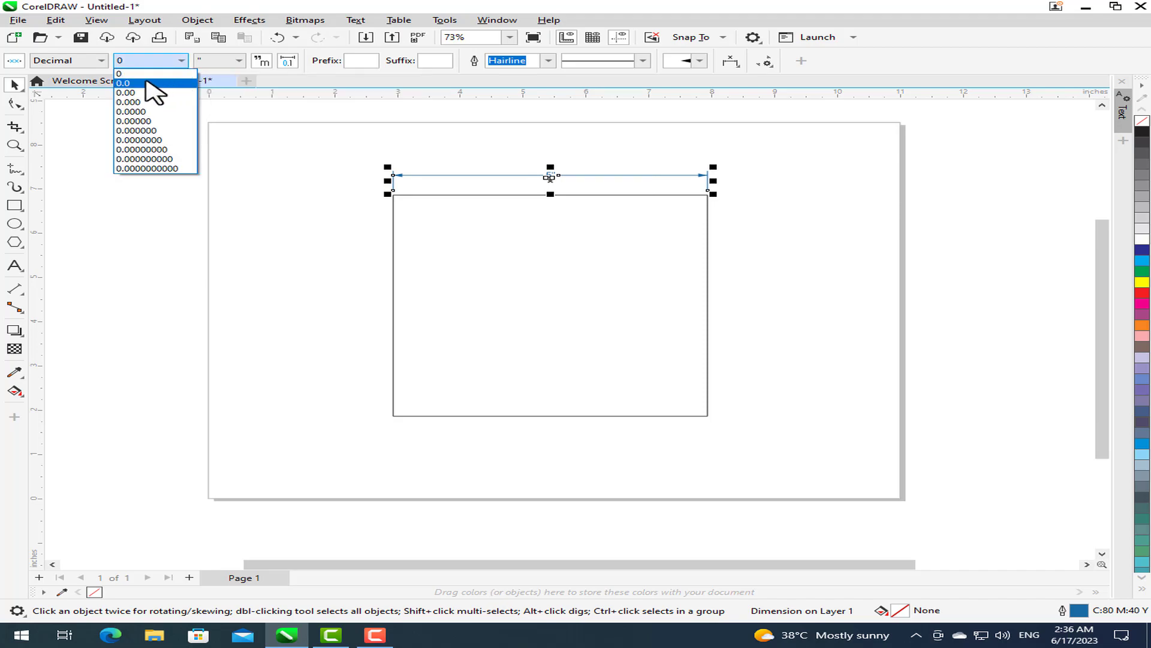
left_click(147, 82)
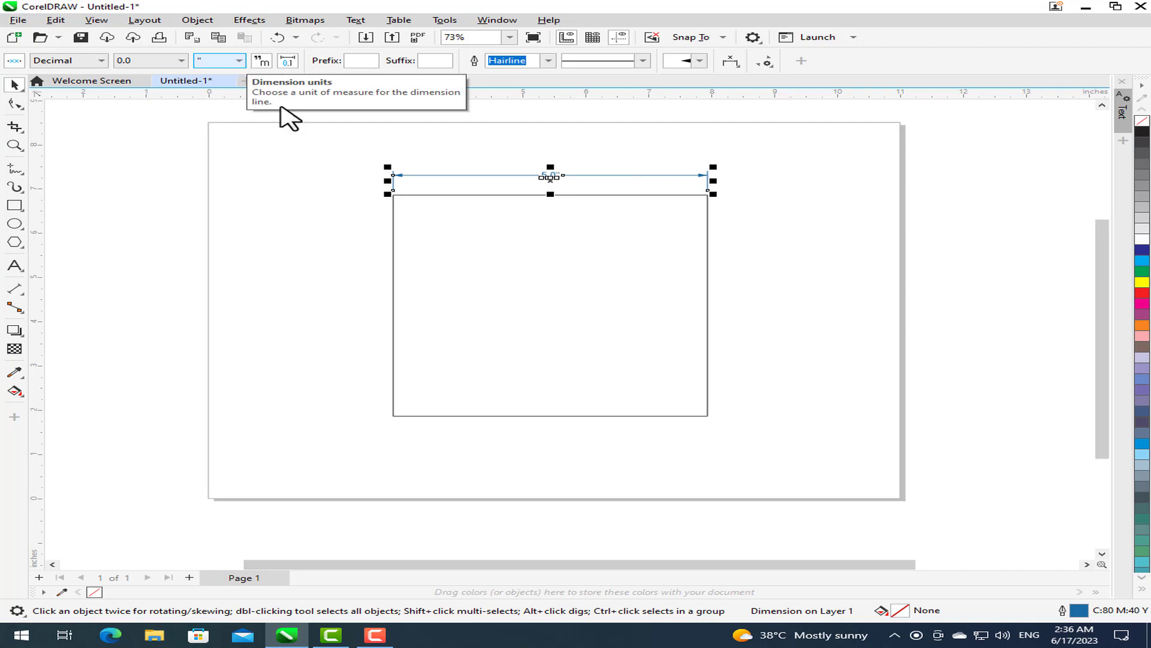
Set the width dimension's units to in, replace them with inches, and review the other available units.
scroll(411, 192, "up", 2)
left_click_drag(759, 565, 799, 570)
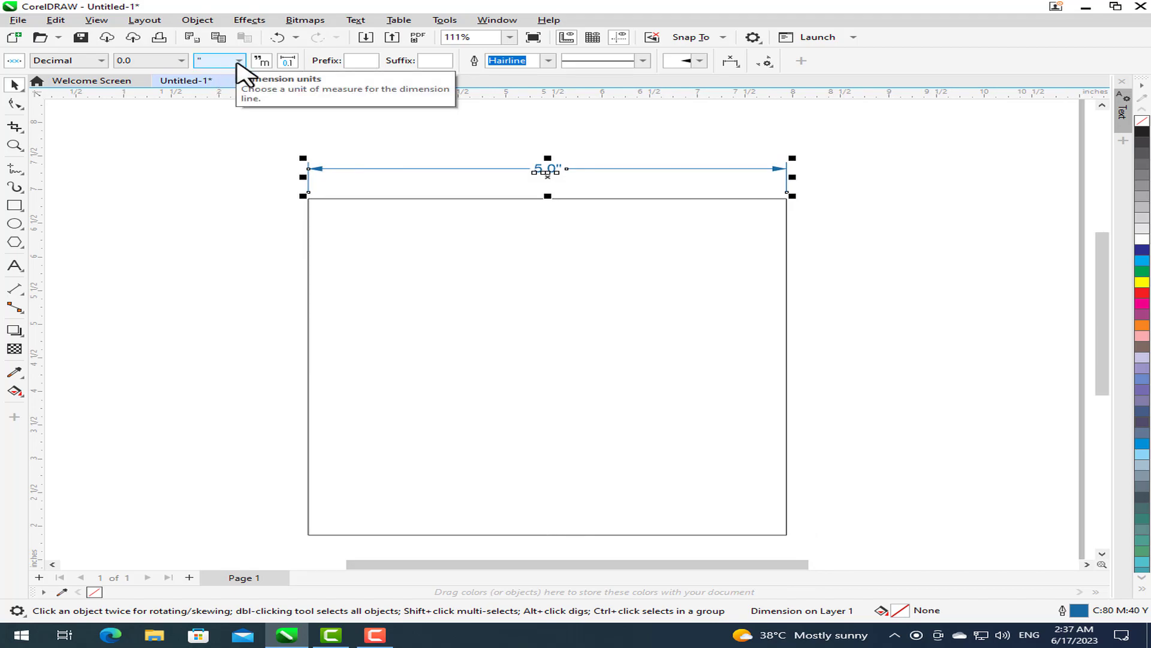
left_click(238, 61)
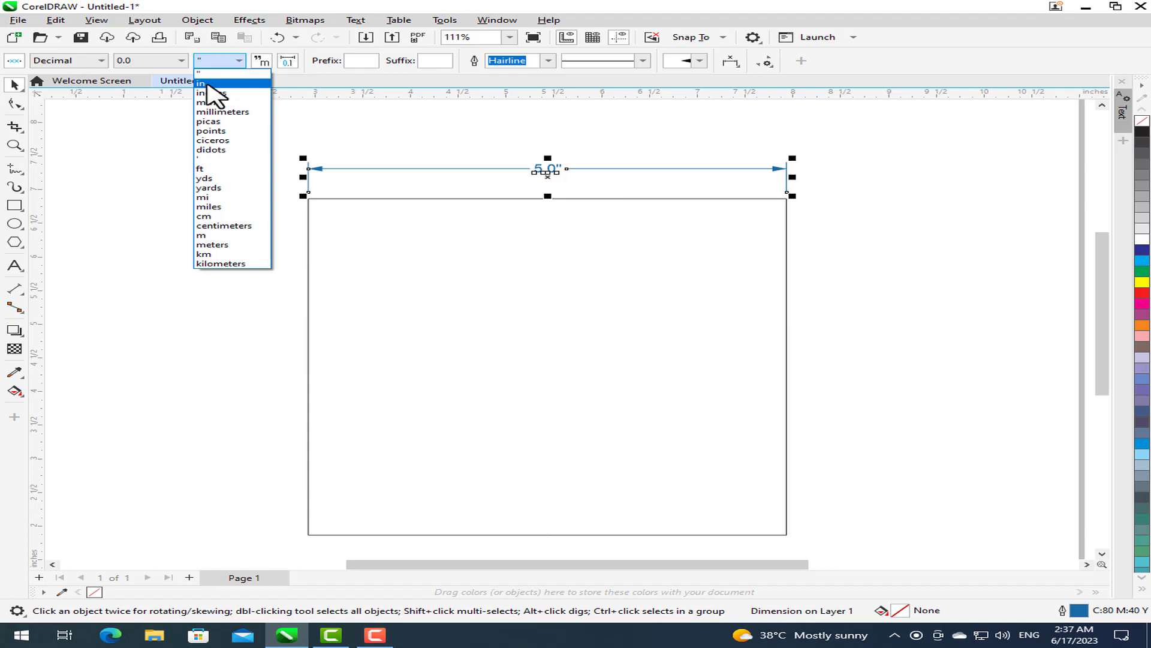
left_click(208, 84)
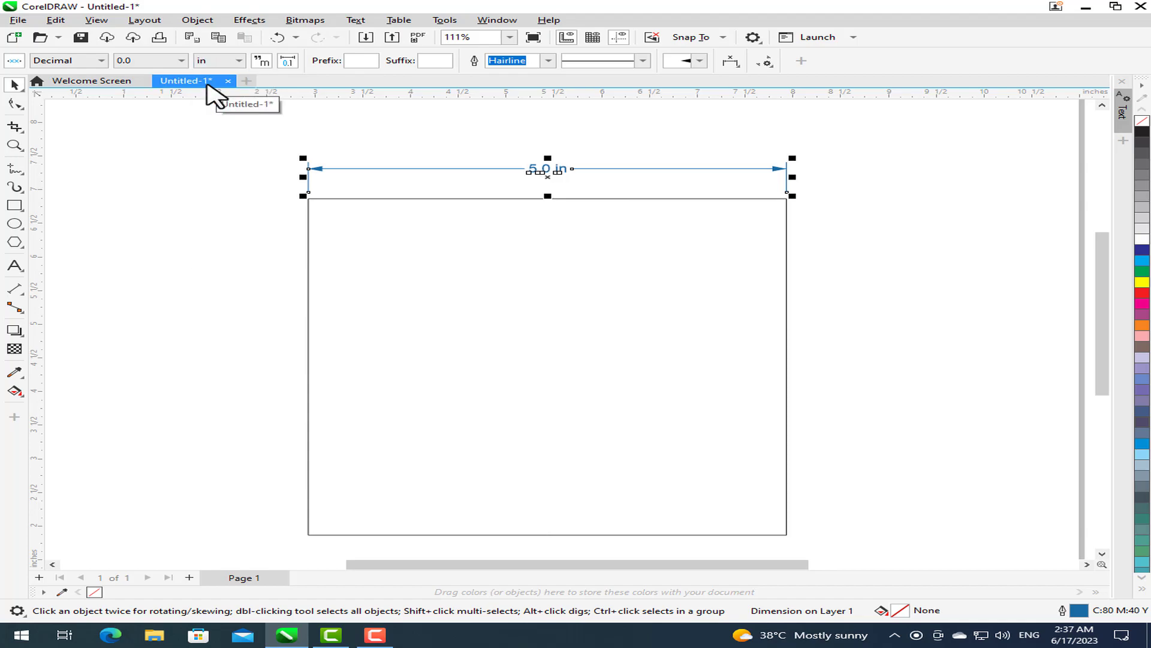
left_click(240, 61)
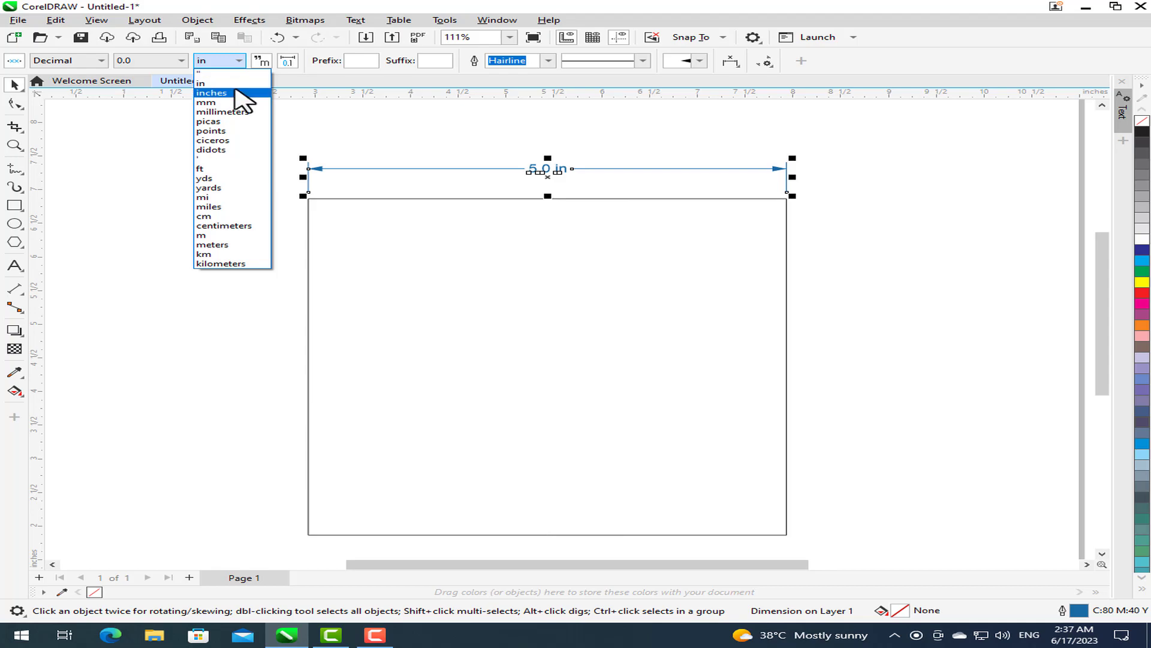
left_click(240, 93)
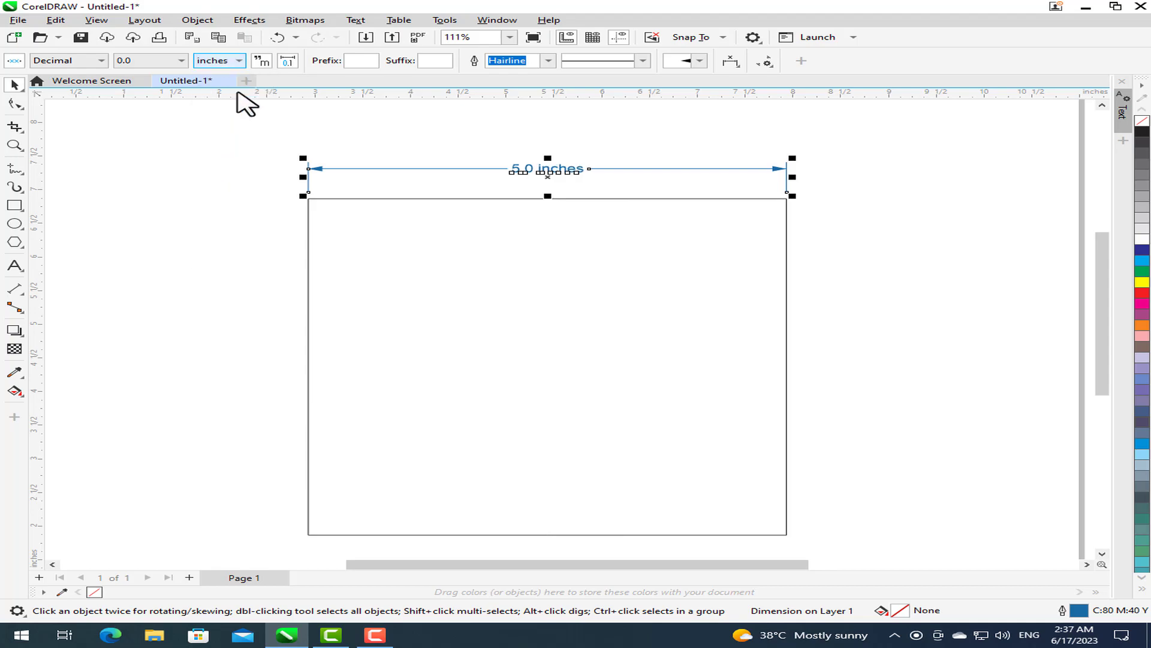
left_click(240, 60)
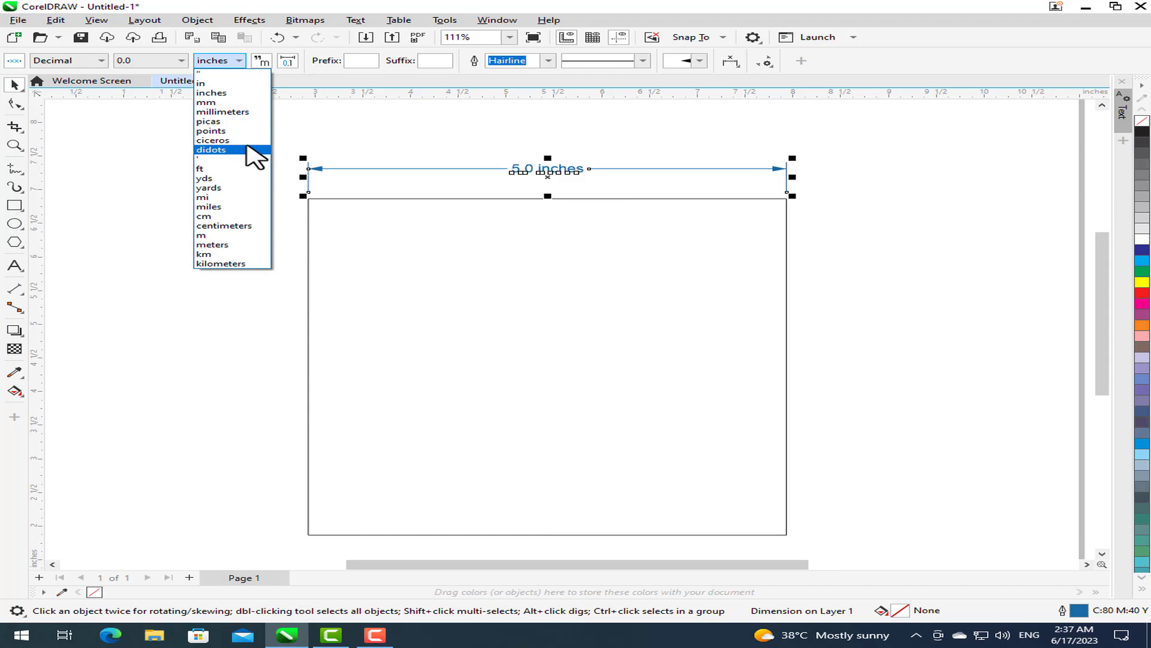
left_click(305, 127)
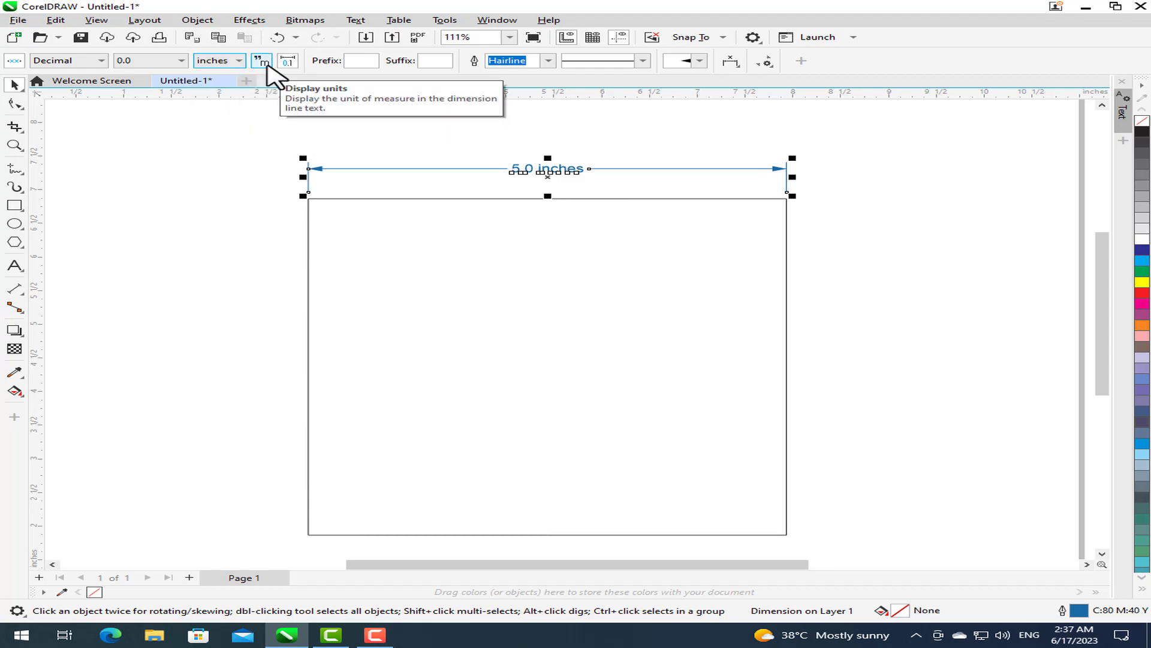
Set the width dimension's units to the inch mark ("), and toggle the display of units off and on.
left_click(218, 61)
left_click(214, 76)
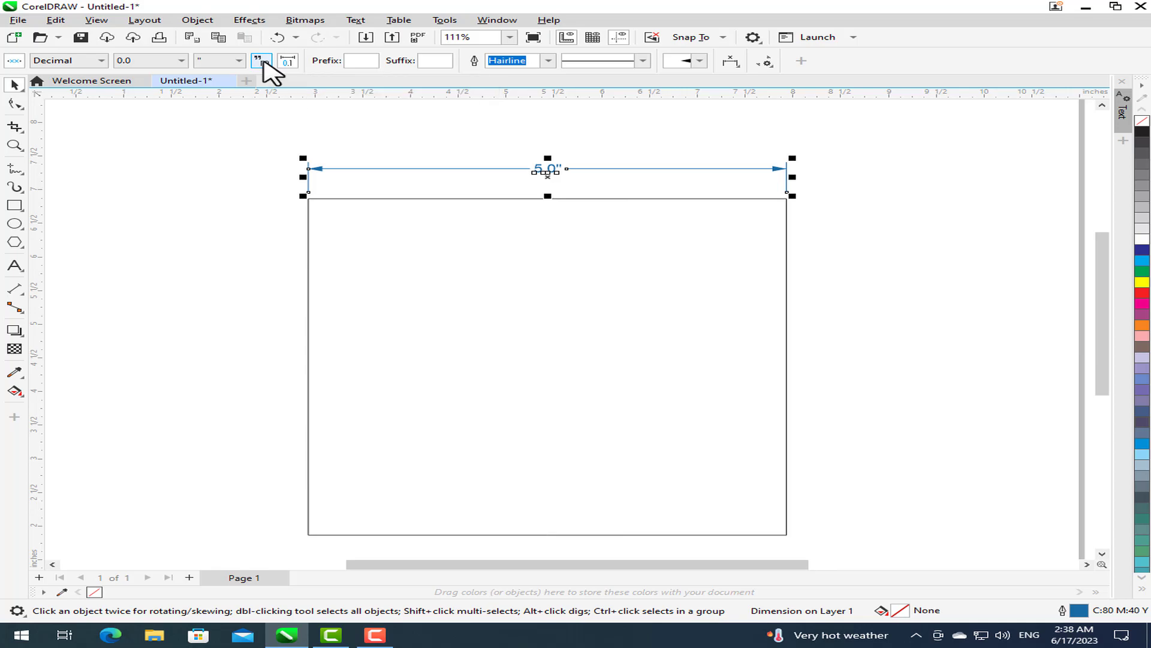
left_click(261, 61)
left_click(263, 61)
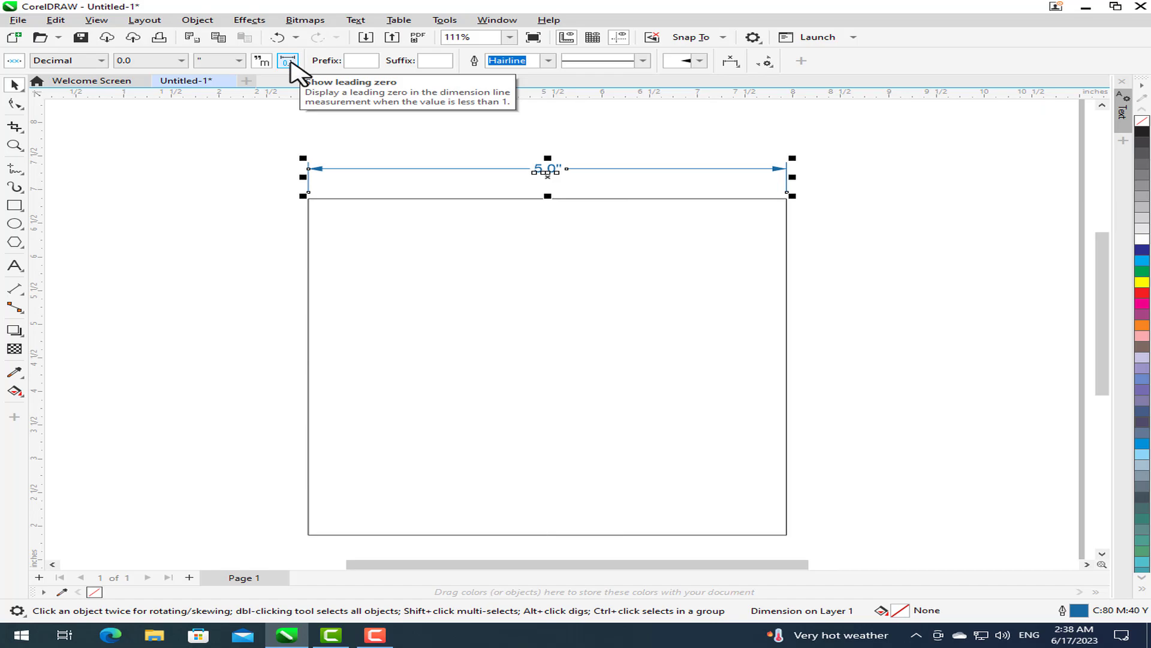
Shrink the rectangle from its right side to a width of about 0.81 inches.
left_click(790, 288)
left_click(787, 367)
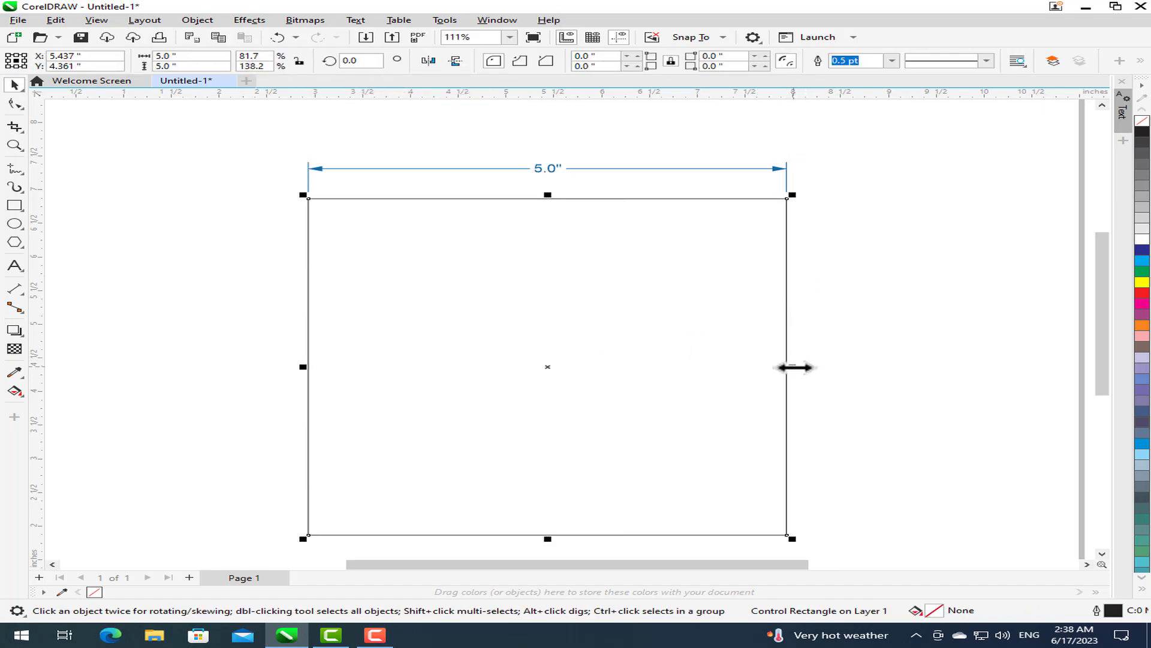
left_click_drag(793, 367, 391, 364)
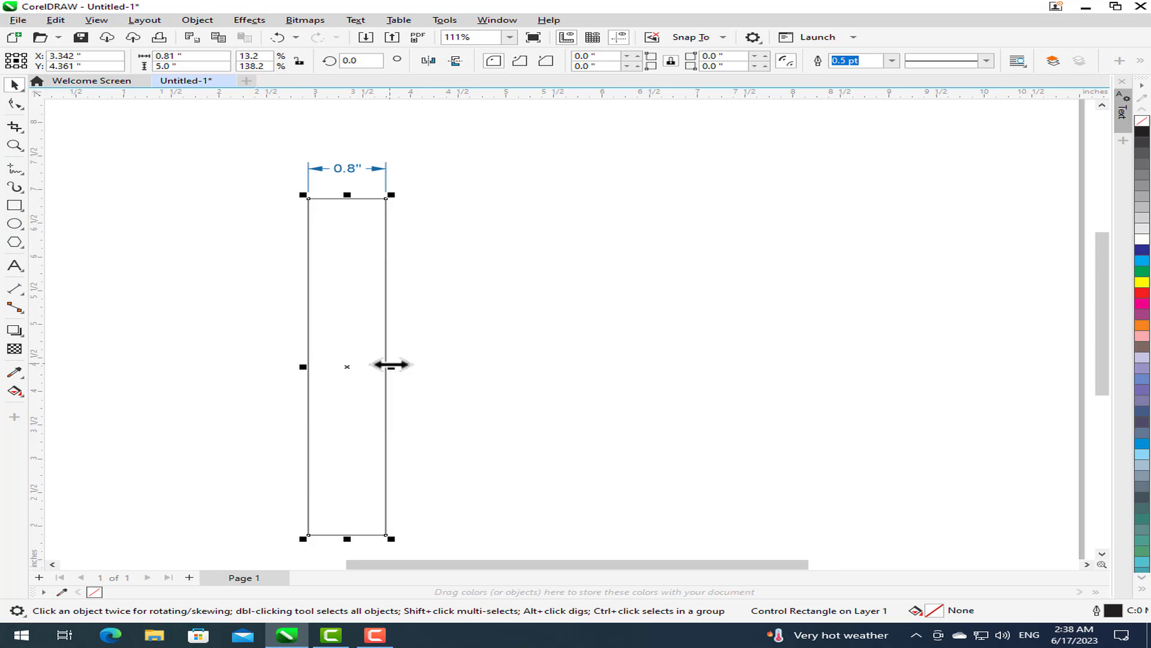
Toggle the leading zero of the rectangle's width dimension off and back on.
left_click(375, 169)
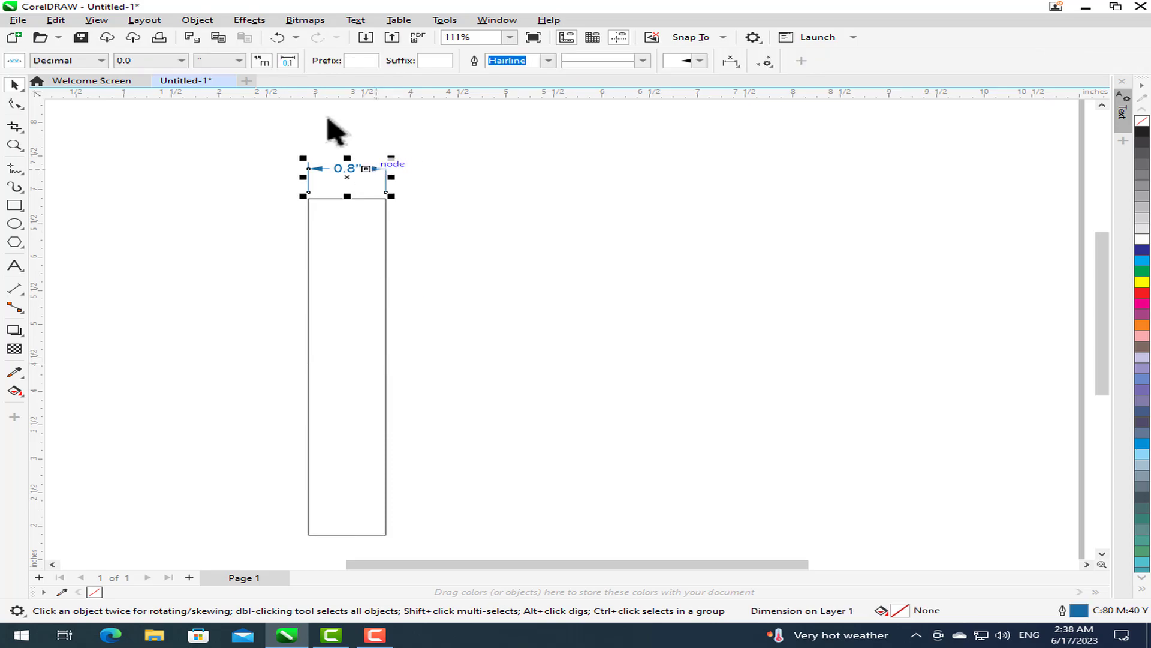
left_click(288, 61)
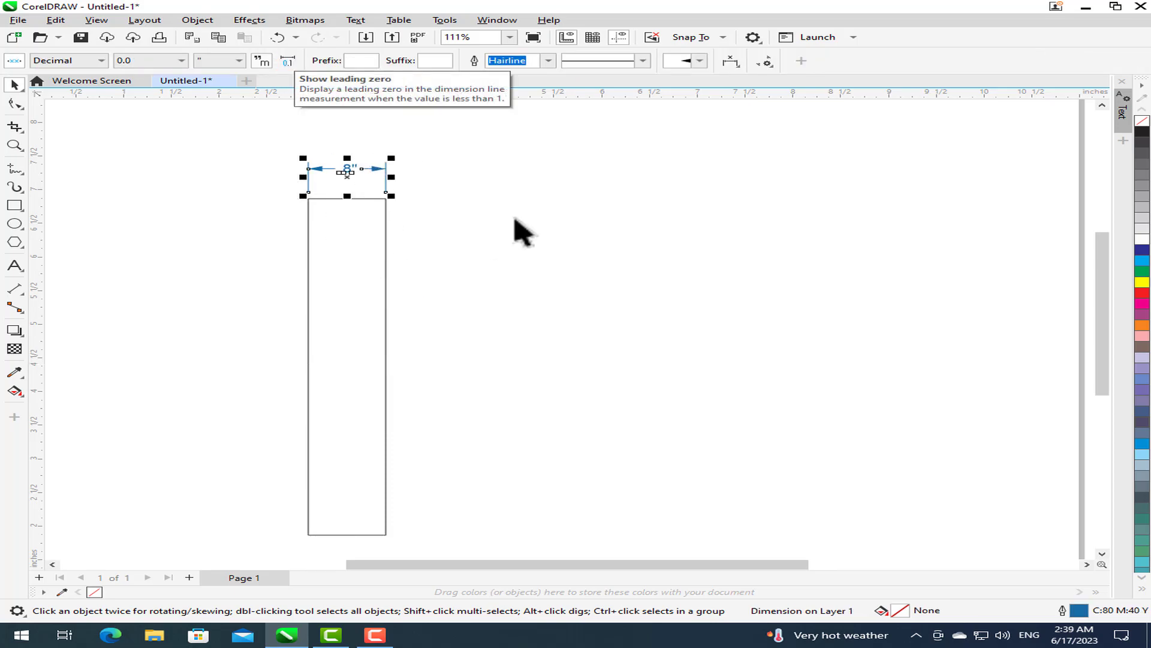
left_click(514, 231)
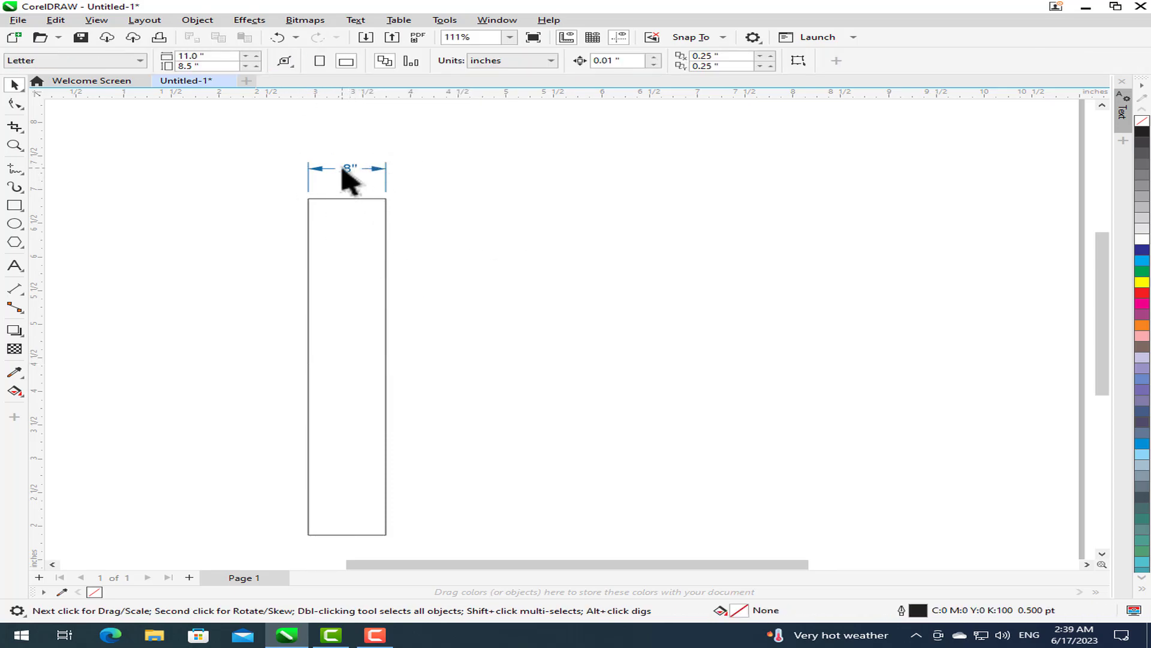
left_click(374, 168)
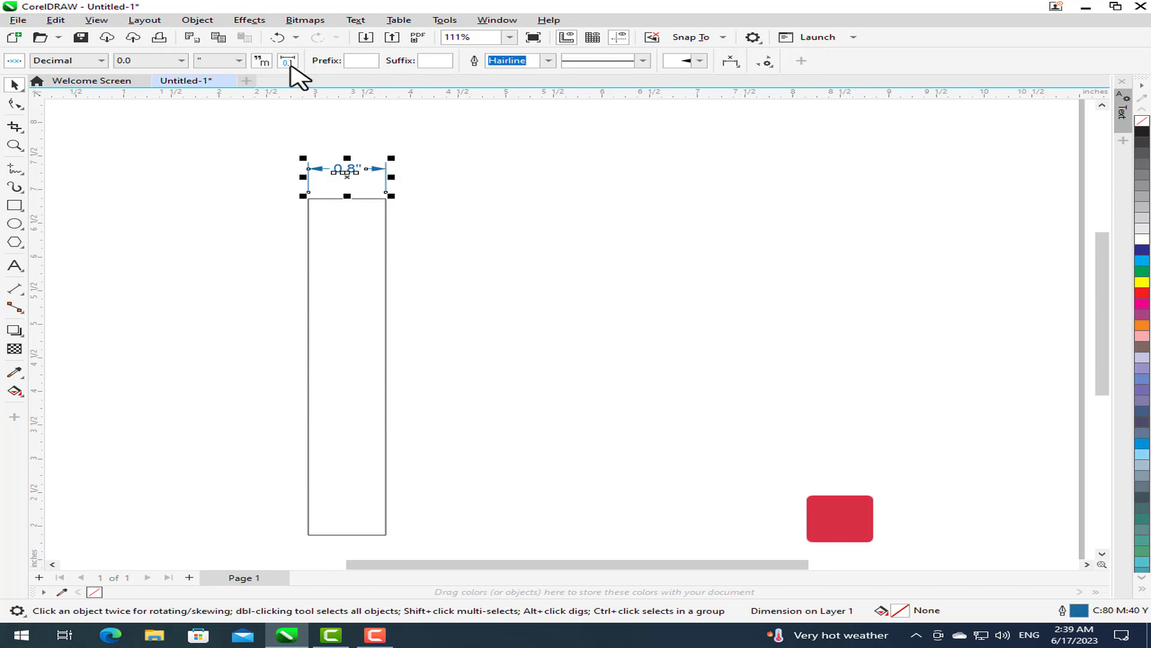
Set the rectangle's width to 5 inches.
left_click(386, 323)
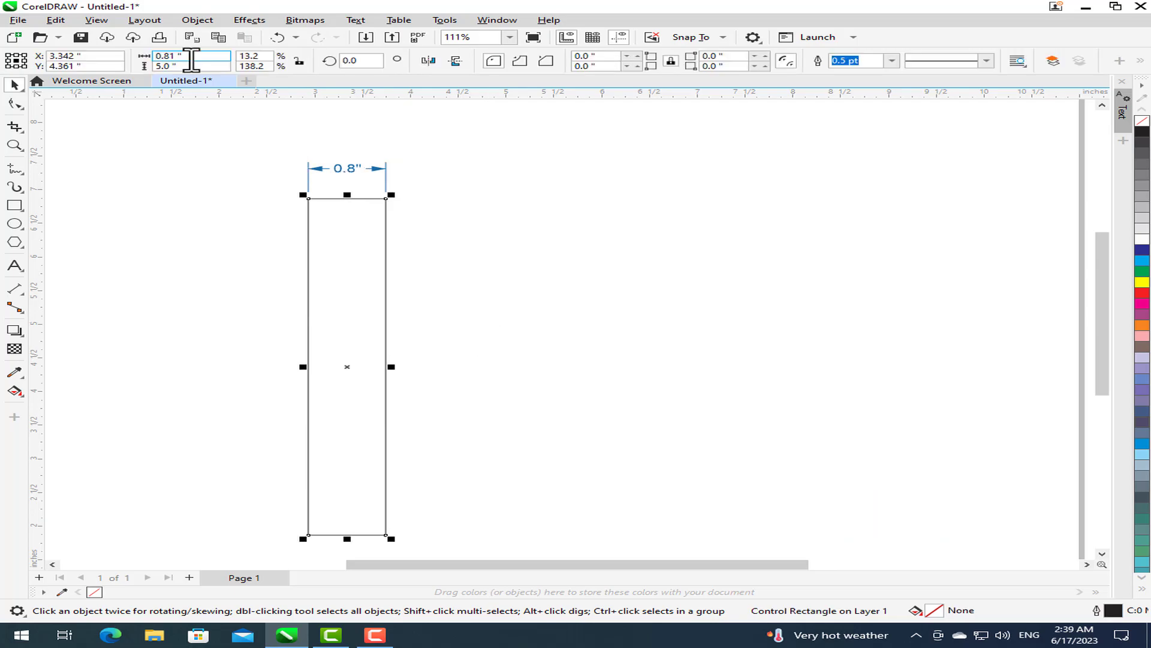
left_click_drag(190, 57, 154, 57)
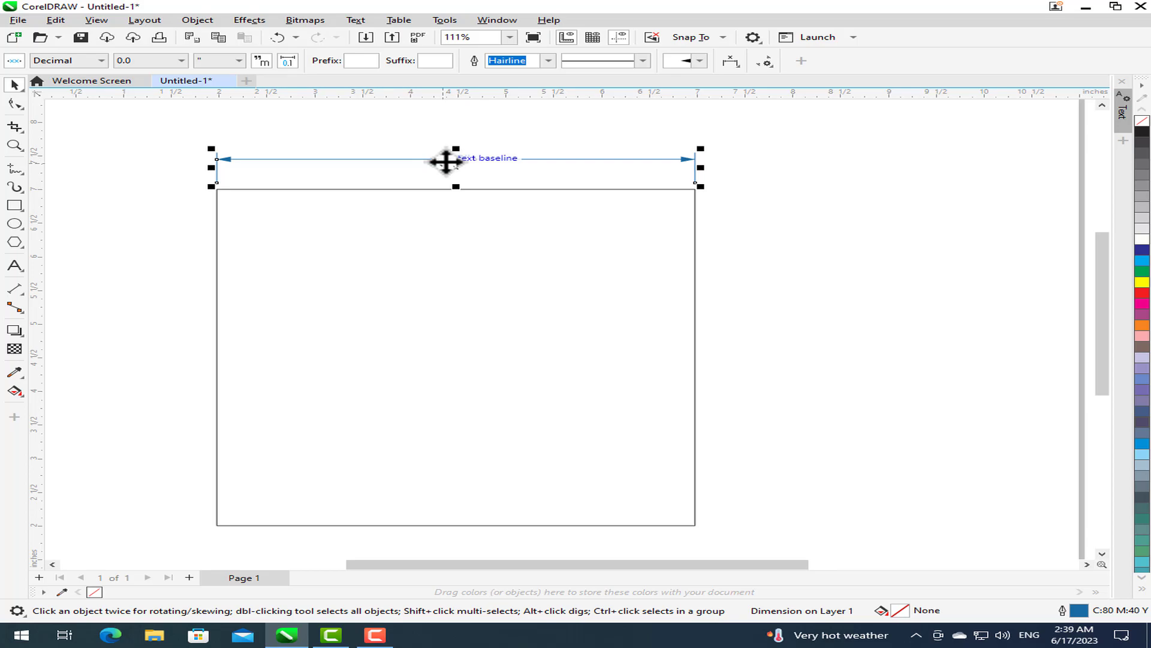
Add the prefix "My Size" and the suffix "Length" to the width dimension text.
left_click(360, 61)
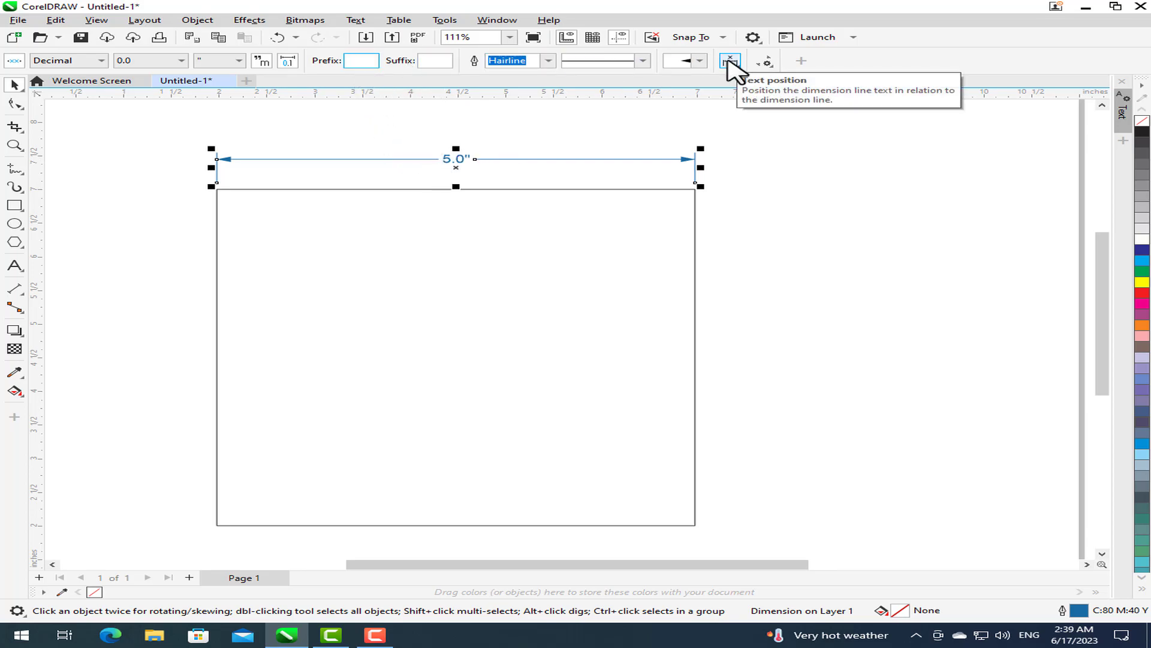
type("My Size")
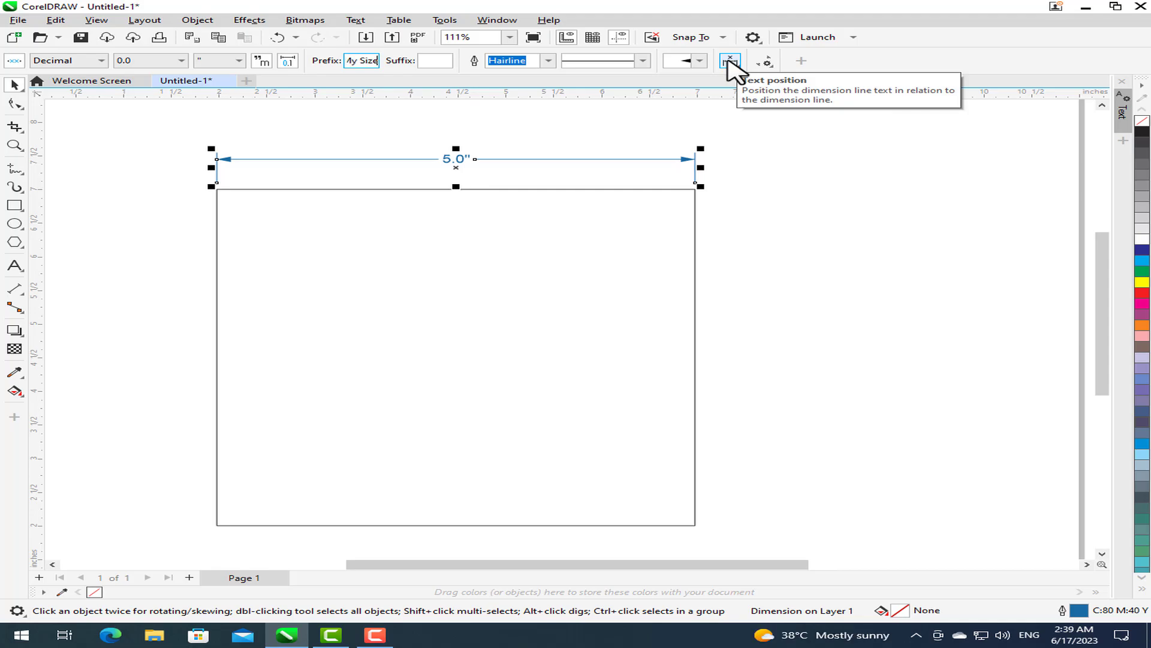
key("Return")
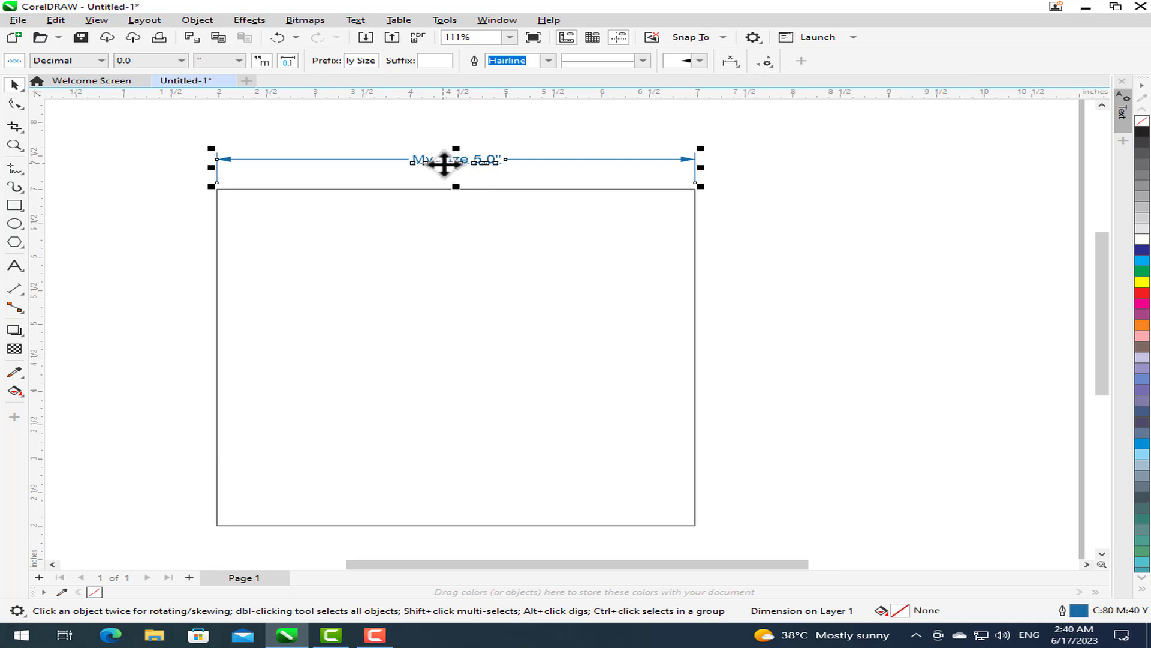
left_click(433, 61)
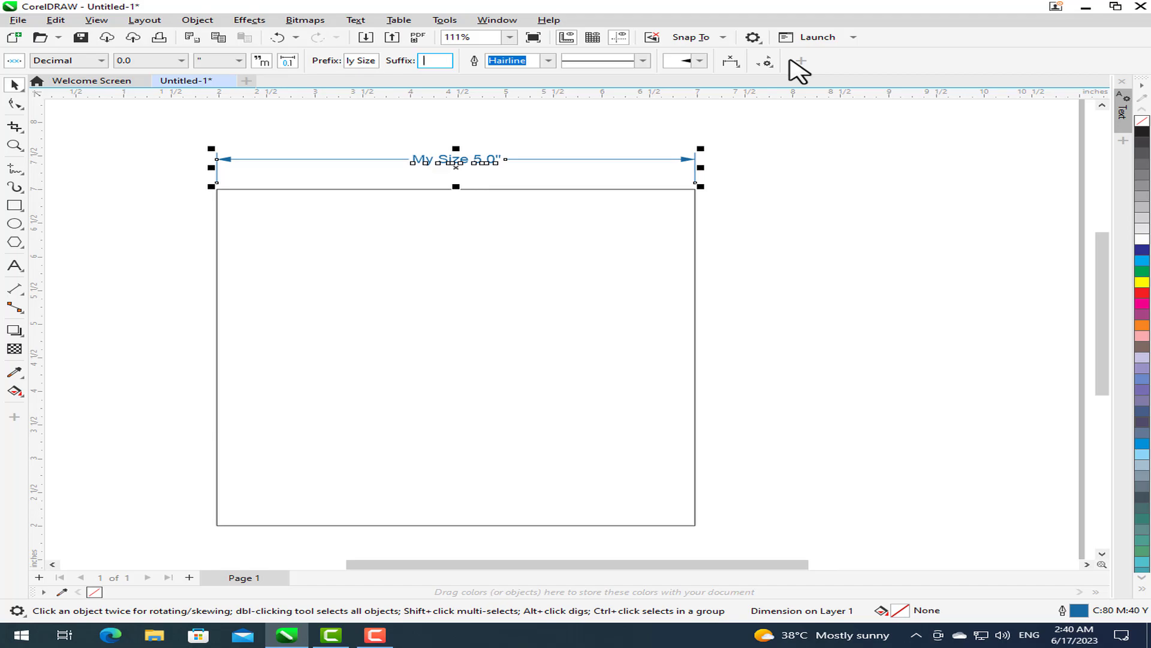
type("Len")
type("gth")
key("Return")
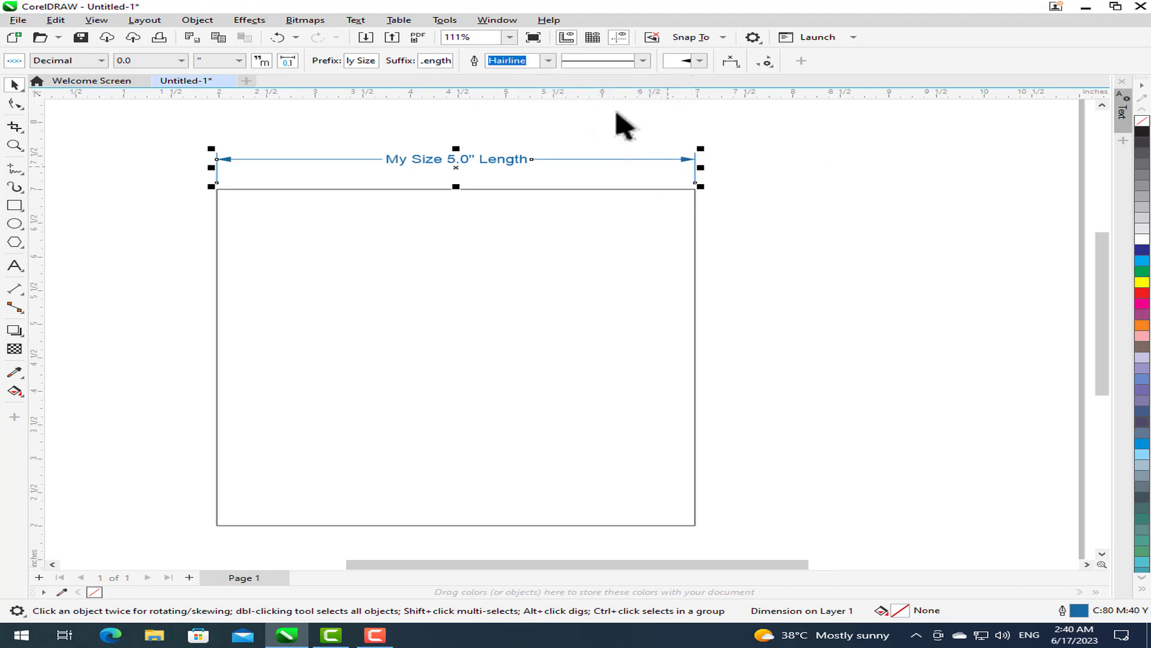
Restyle the width dimension line with a 2.0 pt thickness, a dashed line style and writing-hand arrowheads.
left_click(548, 61)
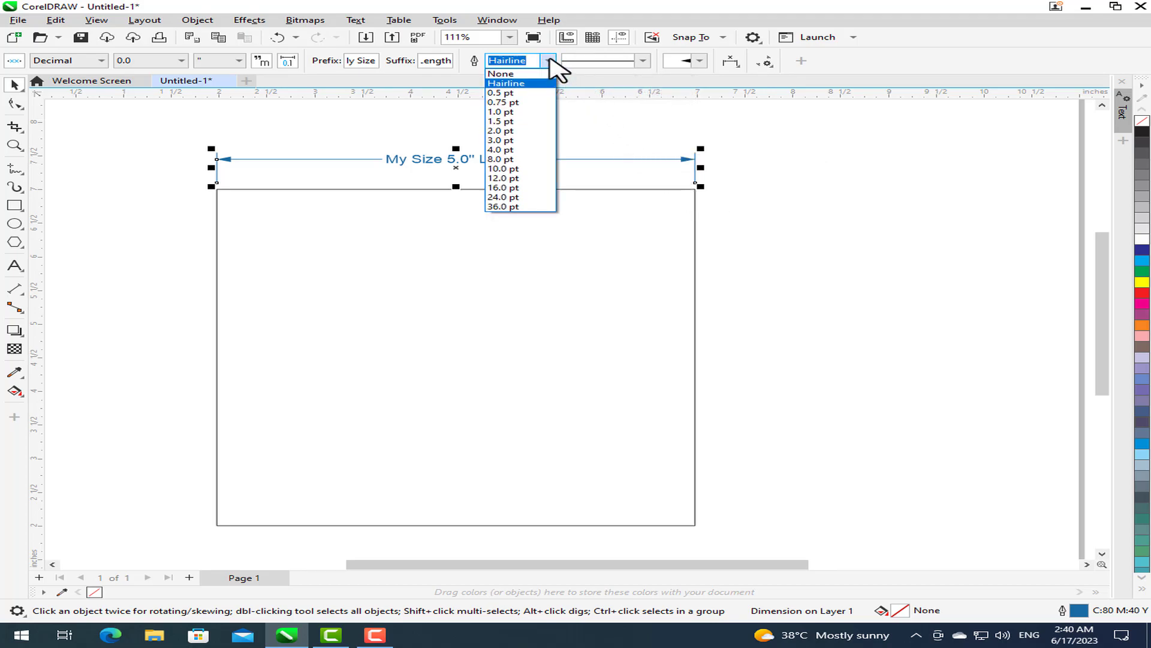
left_click(504, 130)
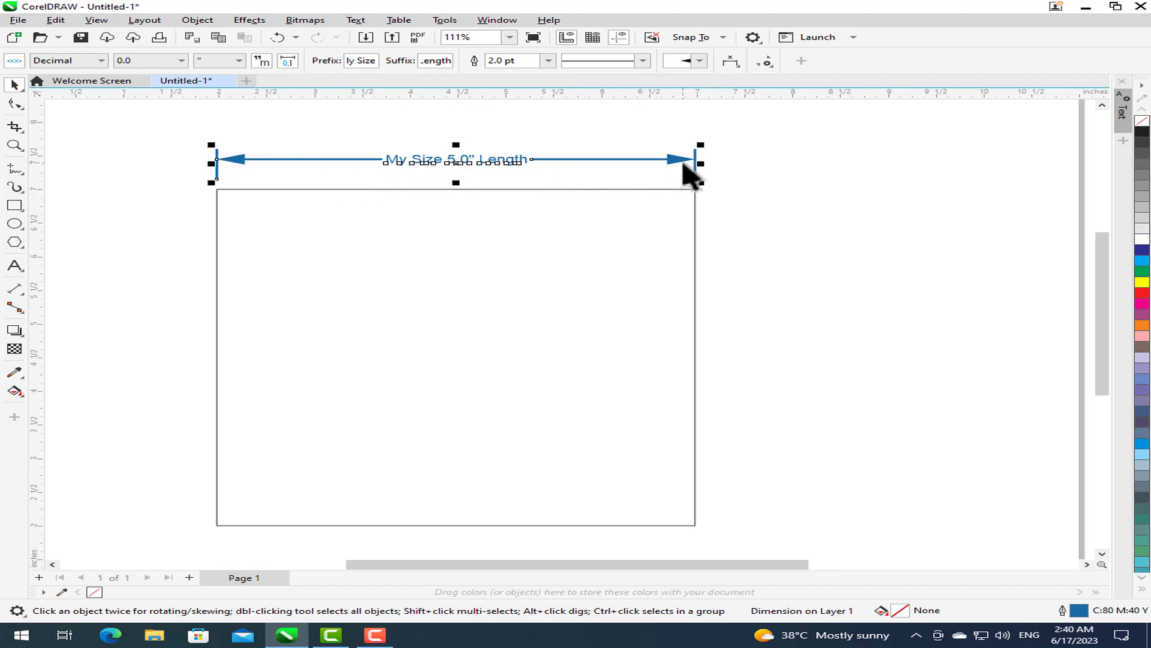
left_click(643, 61)
left_click(641, 207)
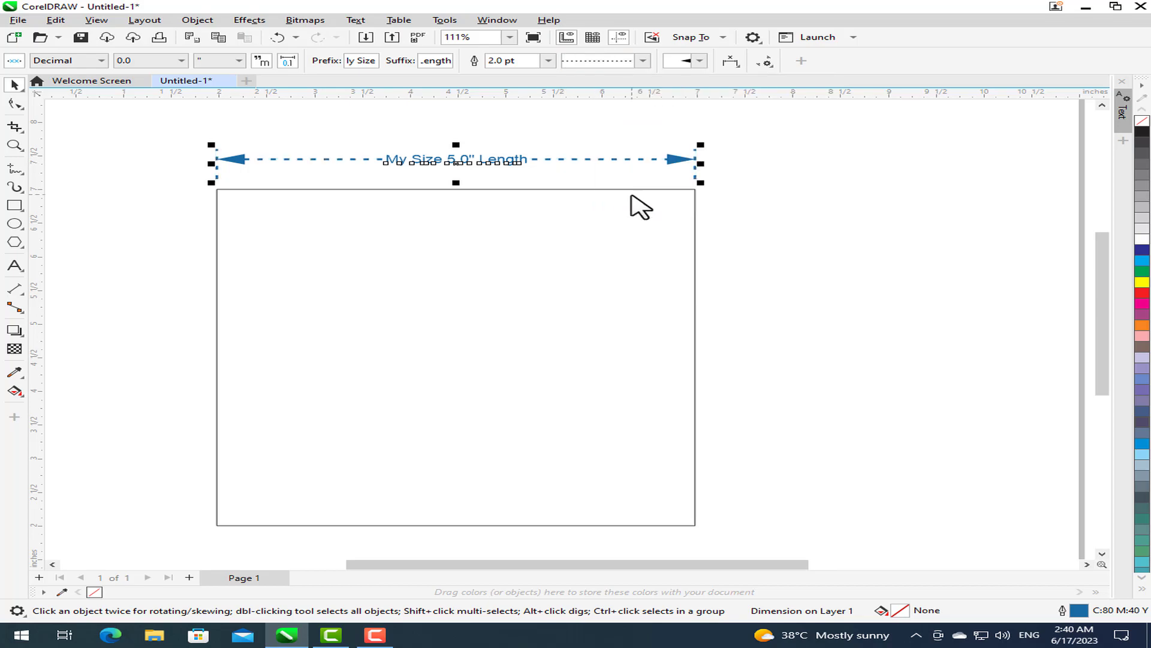
left_click(699, 61)
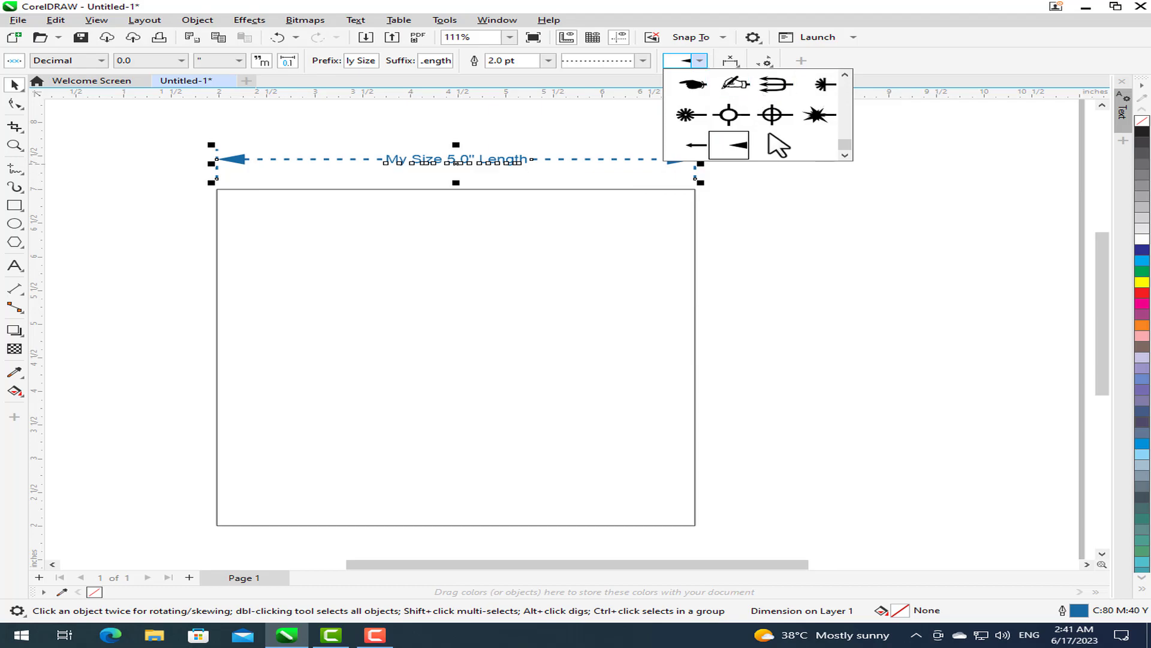
left_click(736, 86)
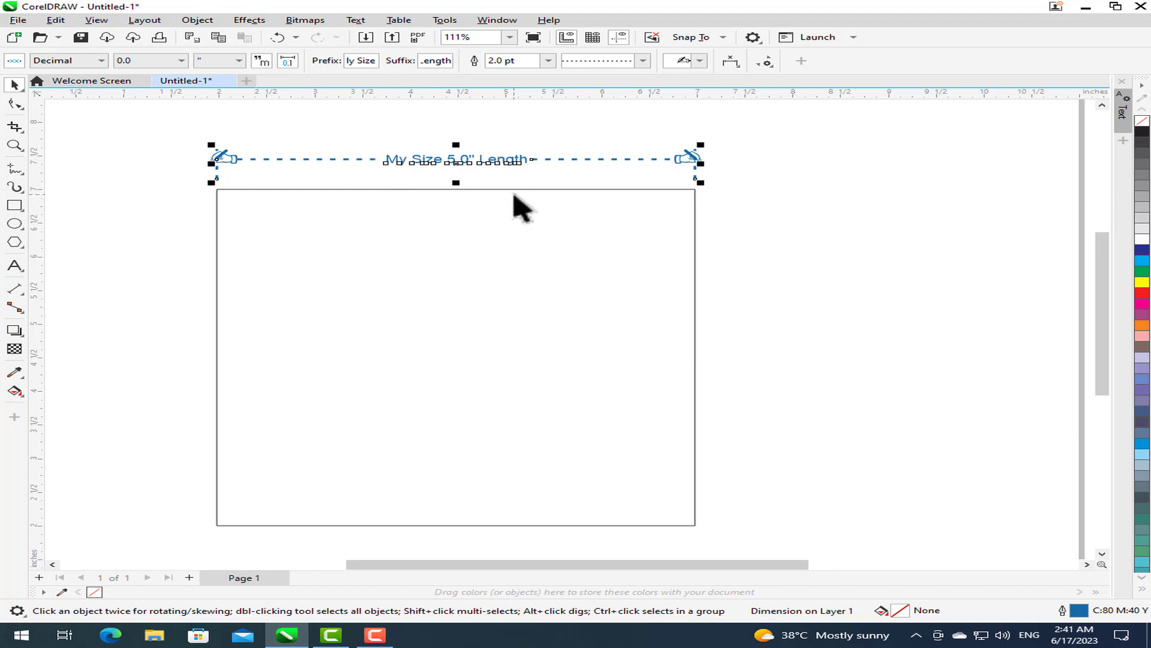
Try the dimension text above and through the dimension line, and settle on placing it below the line.
left_click(736, 65)
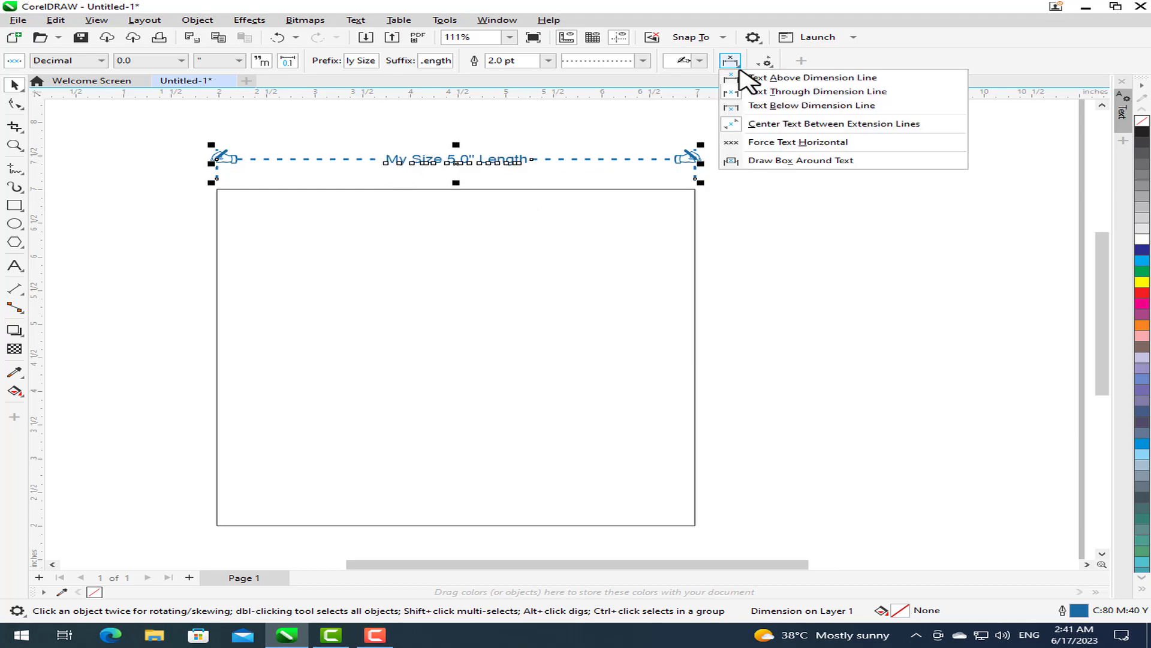
left_click(770, 78)
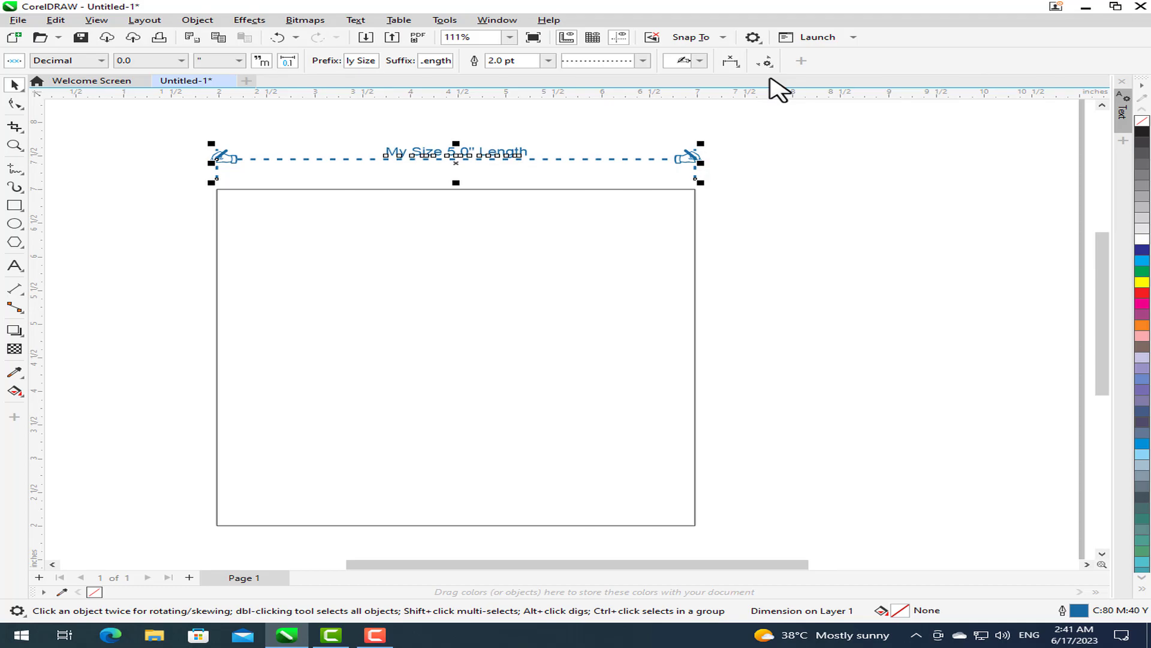
left_click(730, 61)
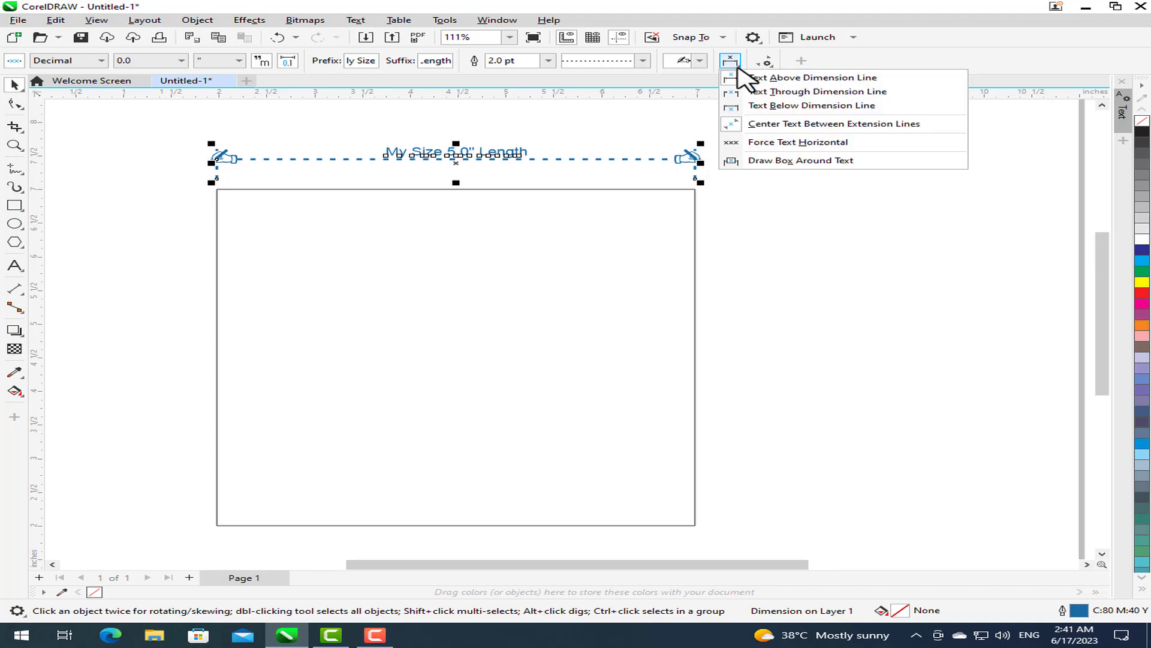
left_click(766, 95)
left_click(732, 61)
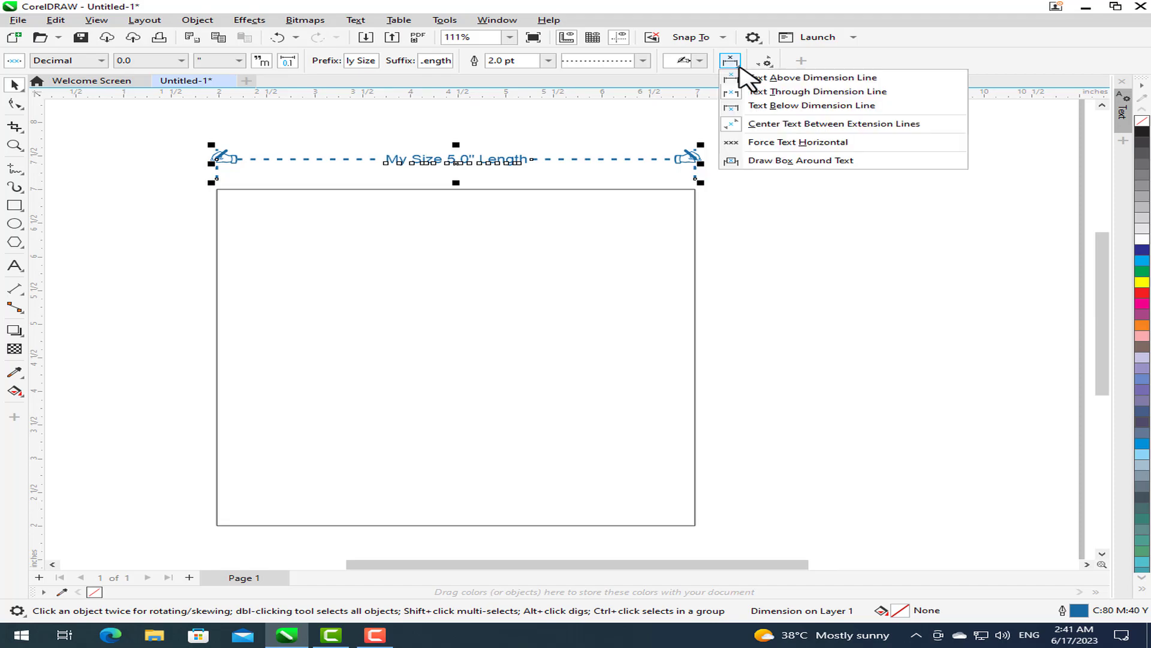
left_click(773, 107)
Turn off centering of the dimension text between the extension lines, and draw a box around the text.
left_click(732, 62)
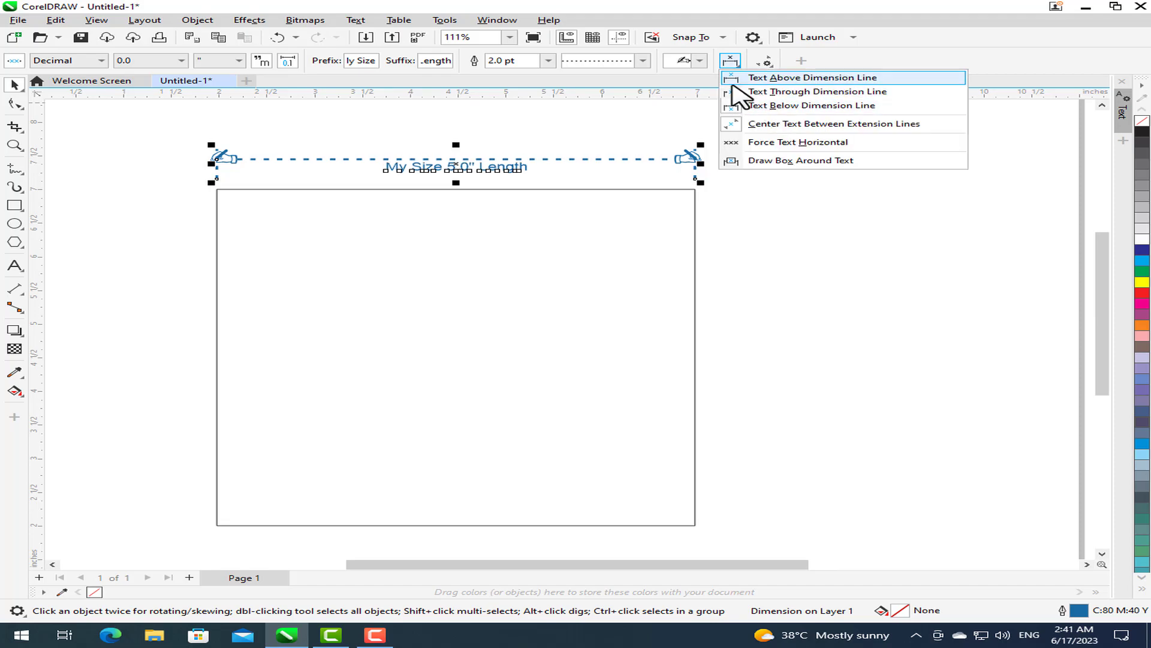
left_click(792, 125)
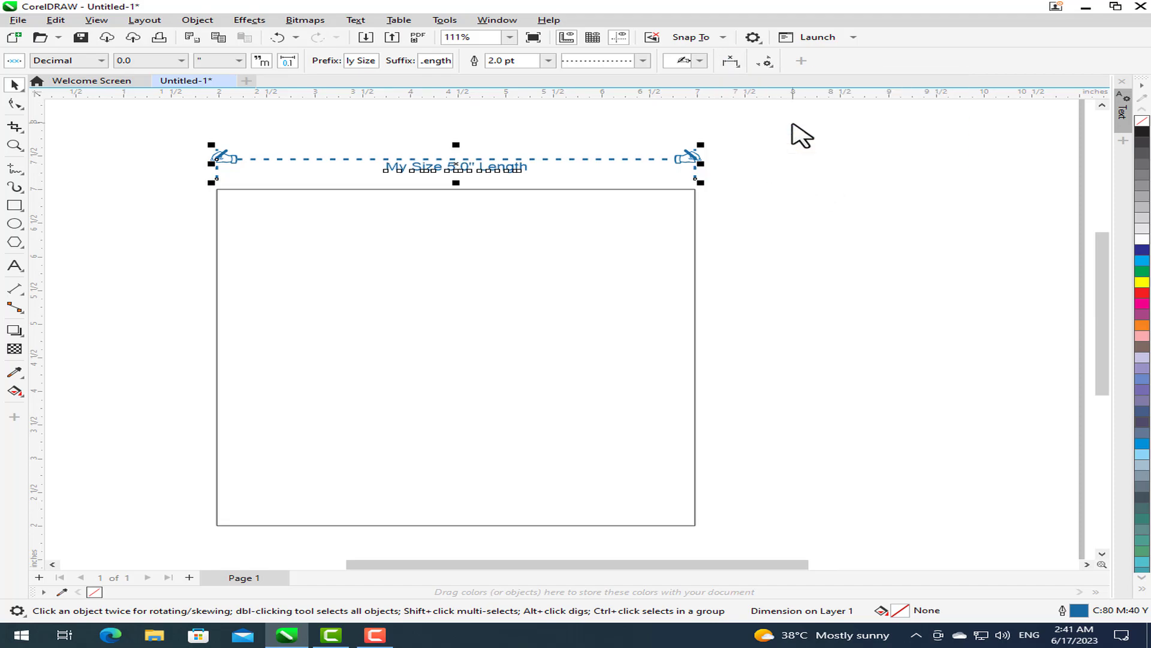
left_click(732, 62)
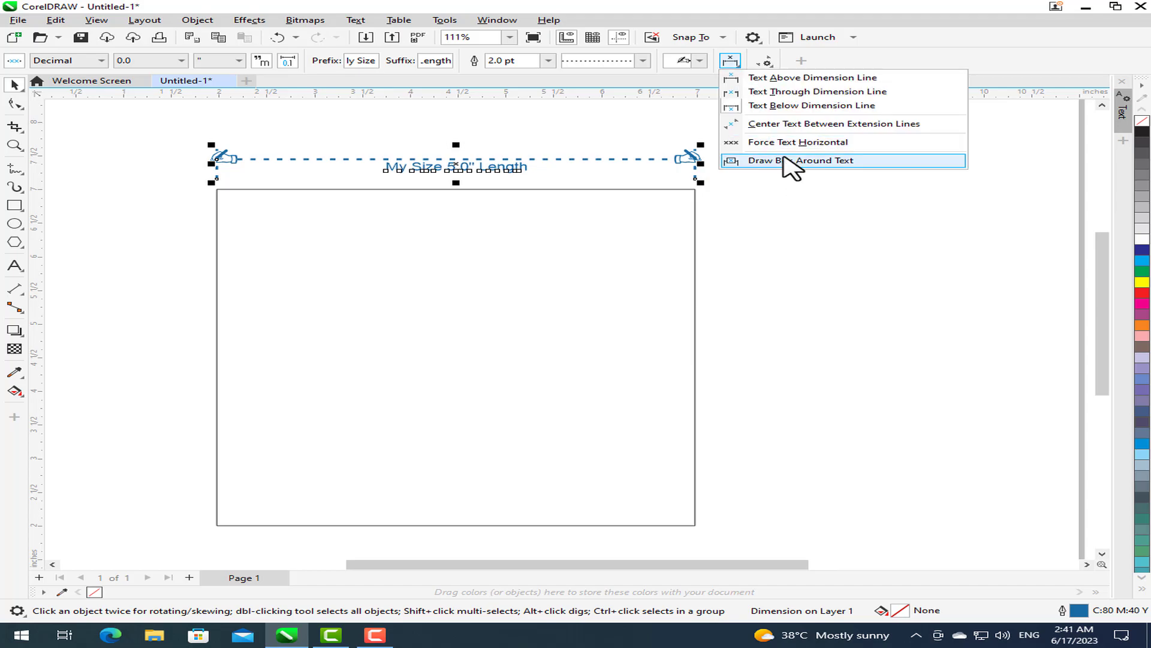
left_click(780, 161)
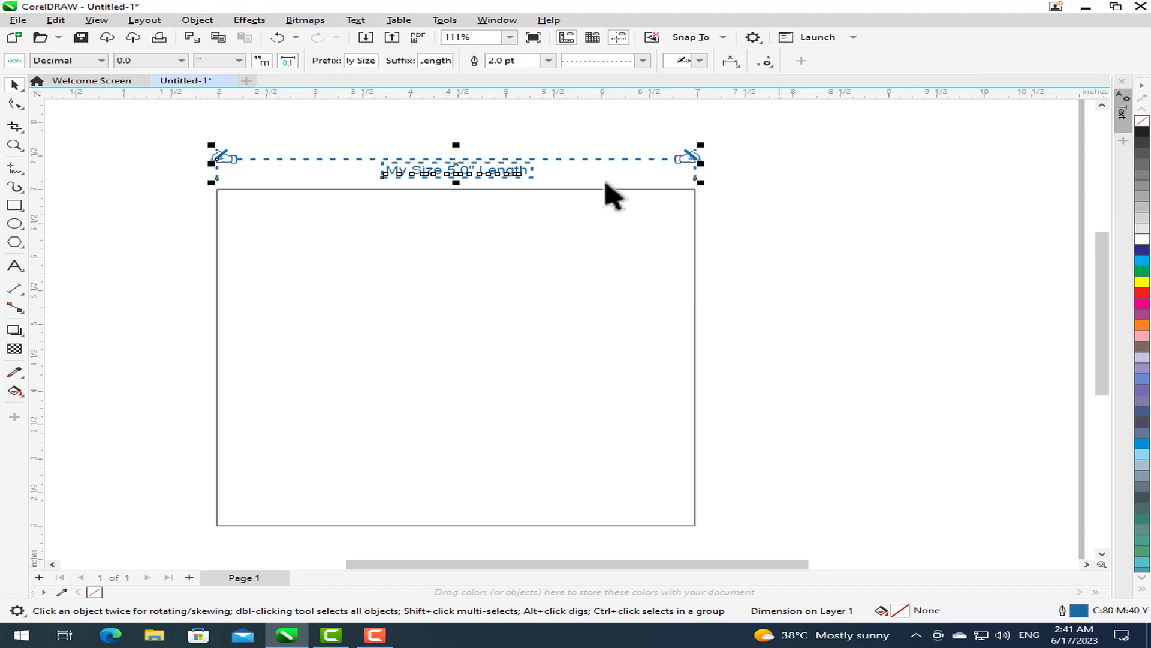
left_click(575, 275)
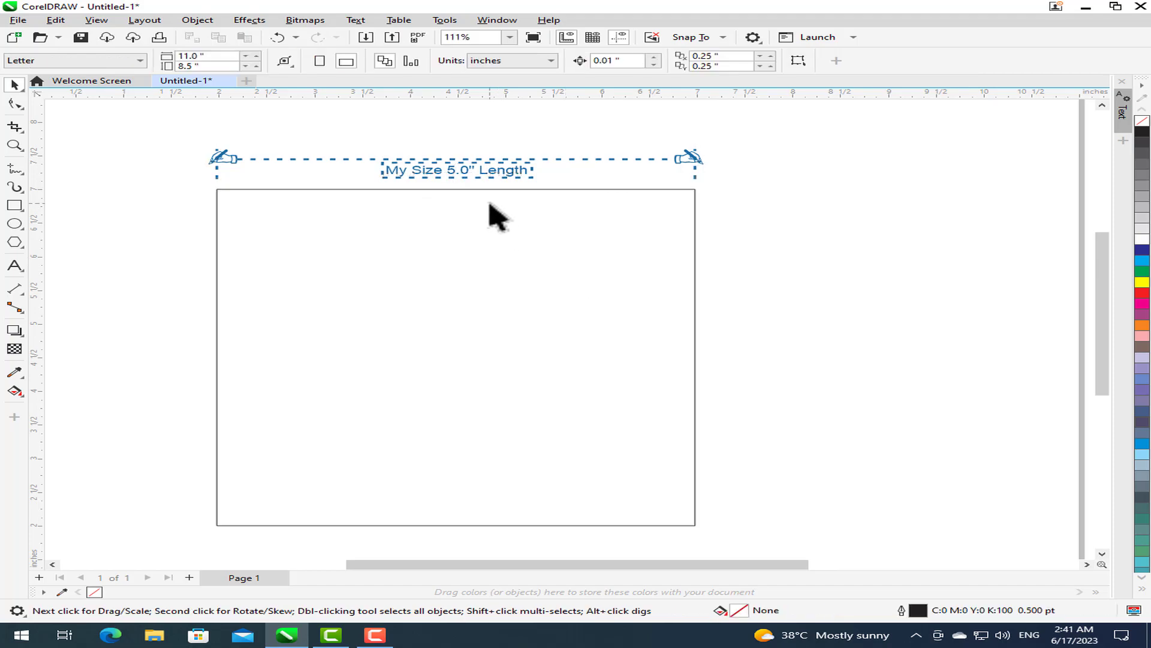
Change the width dimension's line style to a solid line.
left_click(660, 159)
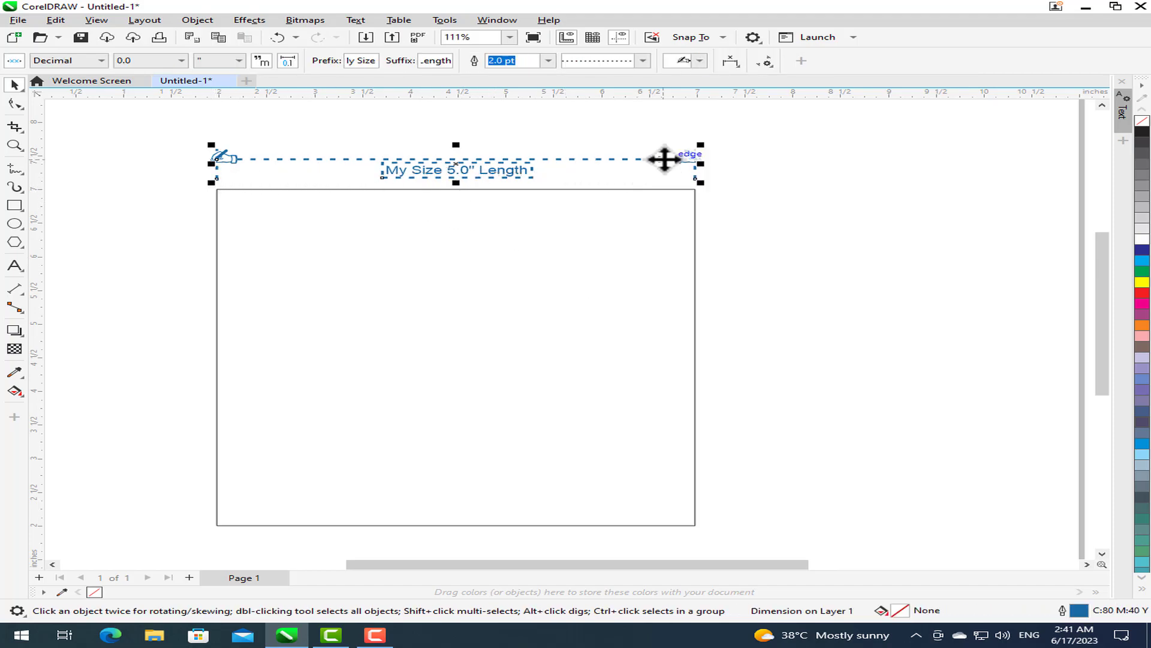
left_click(642, 61)
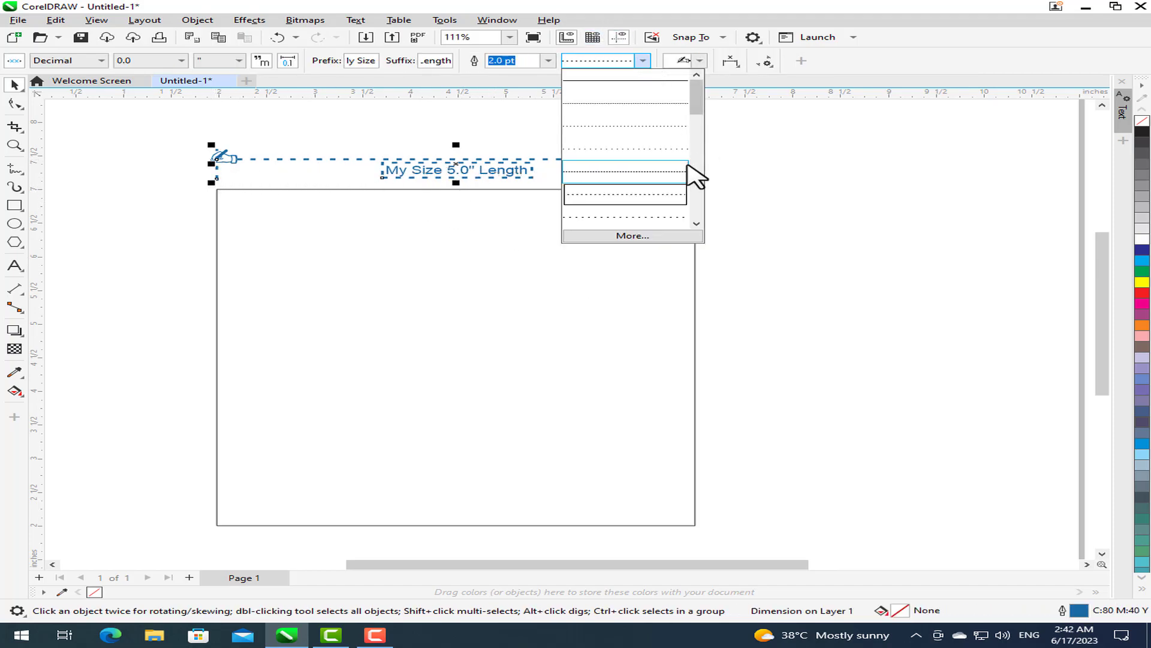
left_click(684, 87)
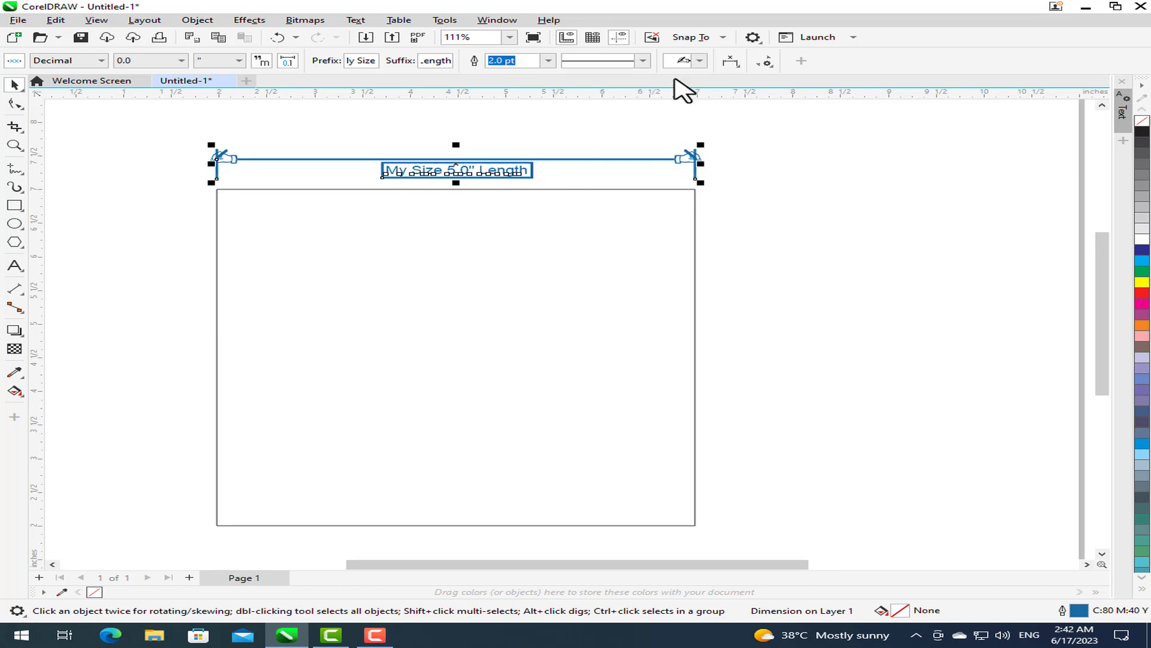
left_click(607, 232)
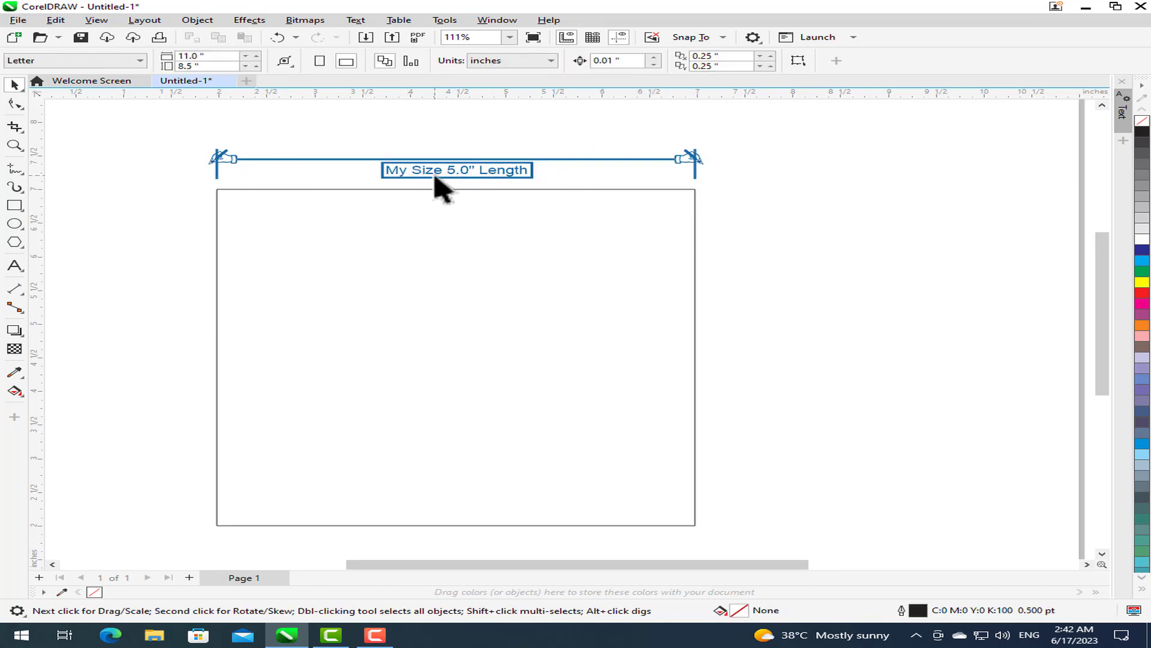
Enable a custom distance from the object for the dimension's extension lines and set it to 0.16 inches.
left_click(660, 159)
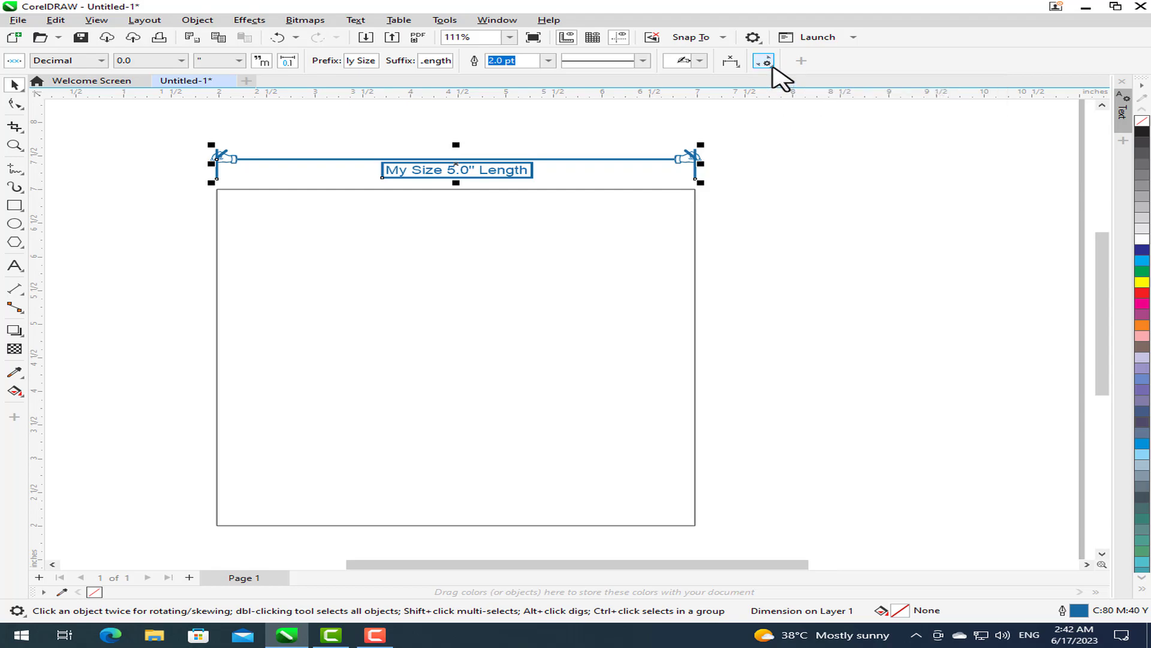
left_click(768, 63)
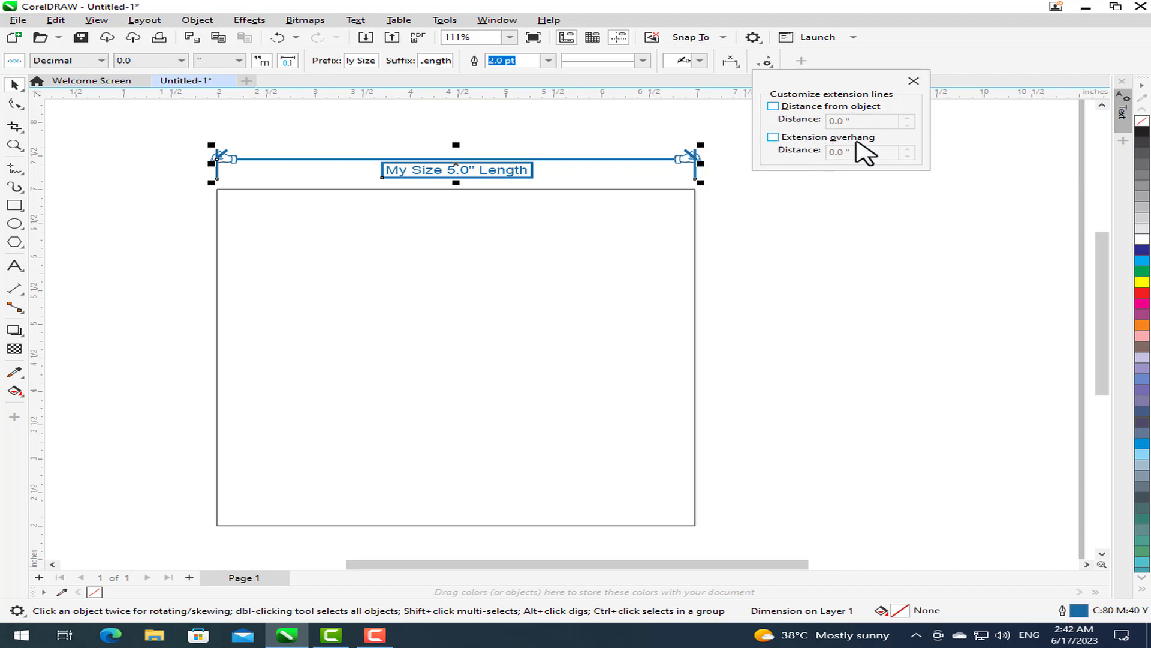
left_click(773, 106)
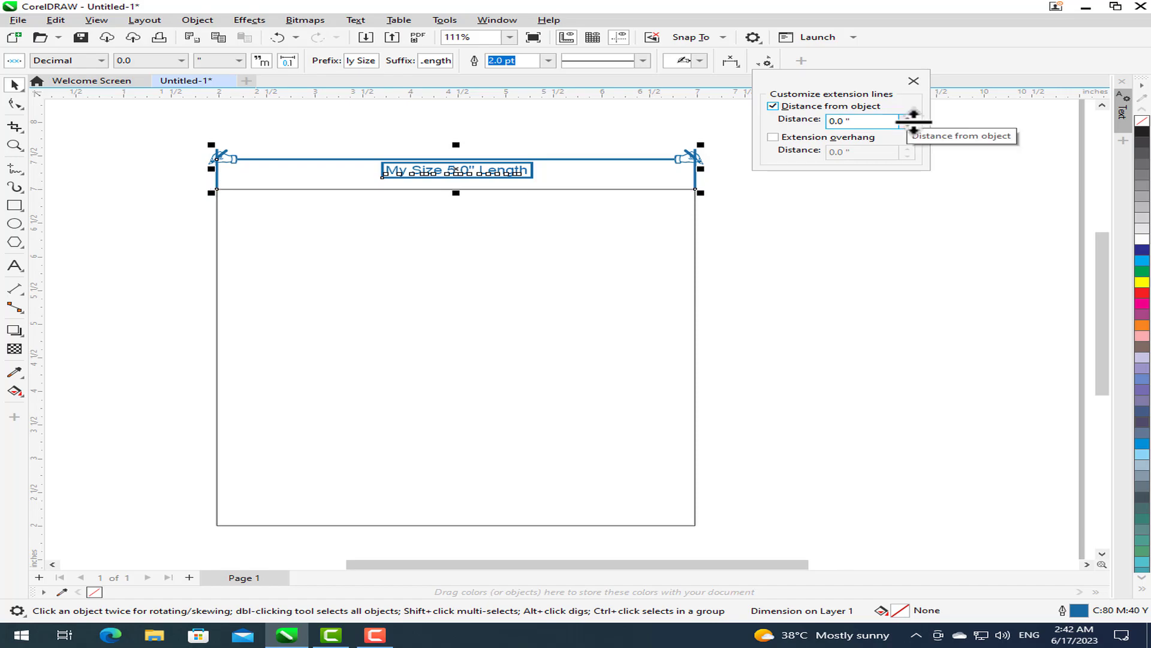
left_click(908, 119)
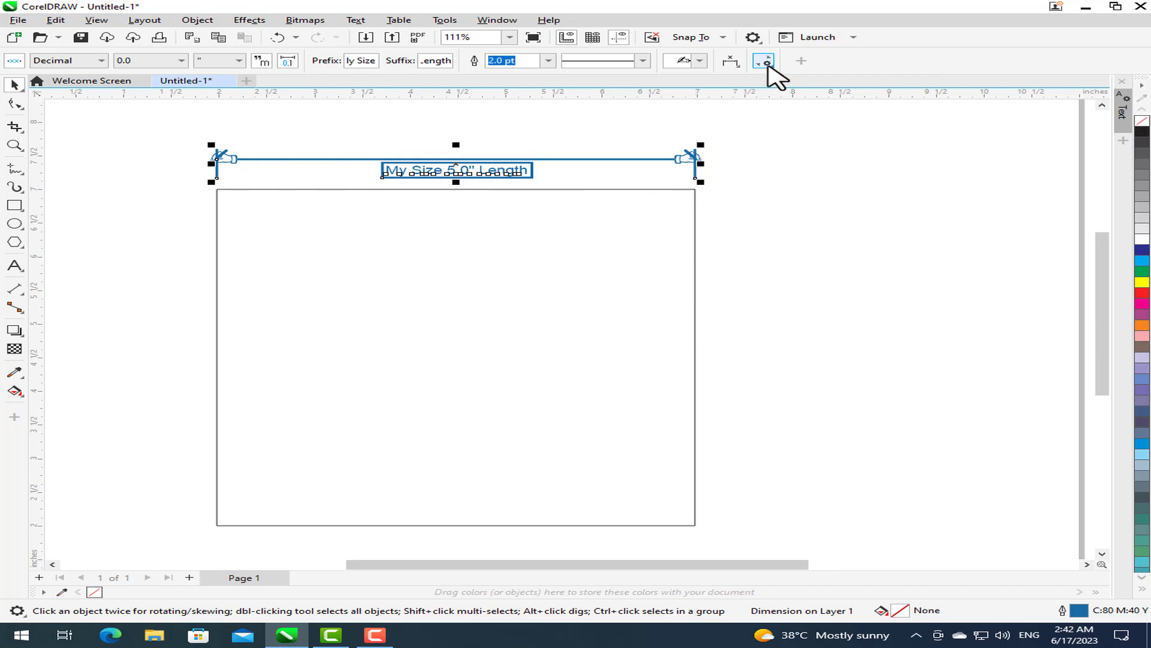
Enable a custom extension overhang for the width dimension's extension lines and set it to 0.41 inches.
left_click(767, 62)
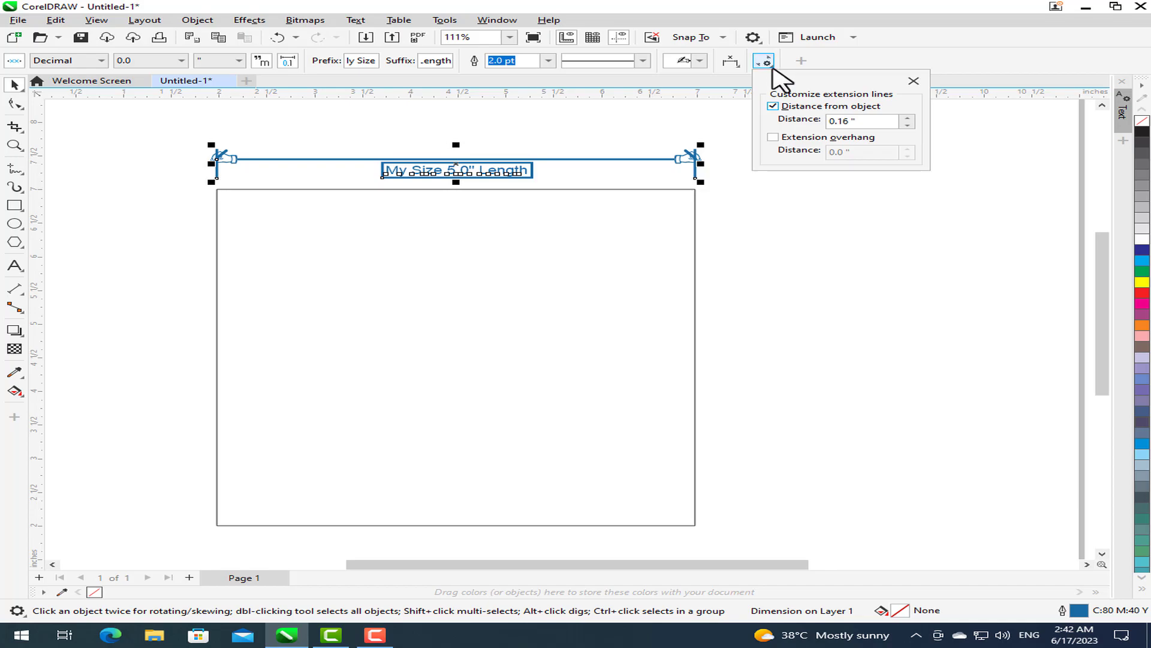
left_click(772, 138)
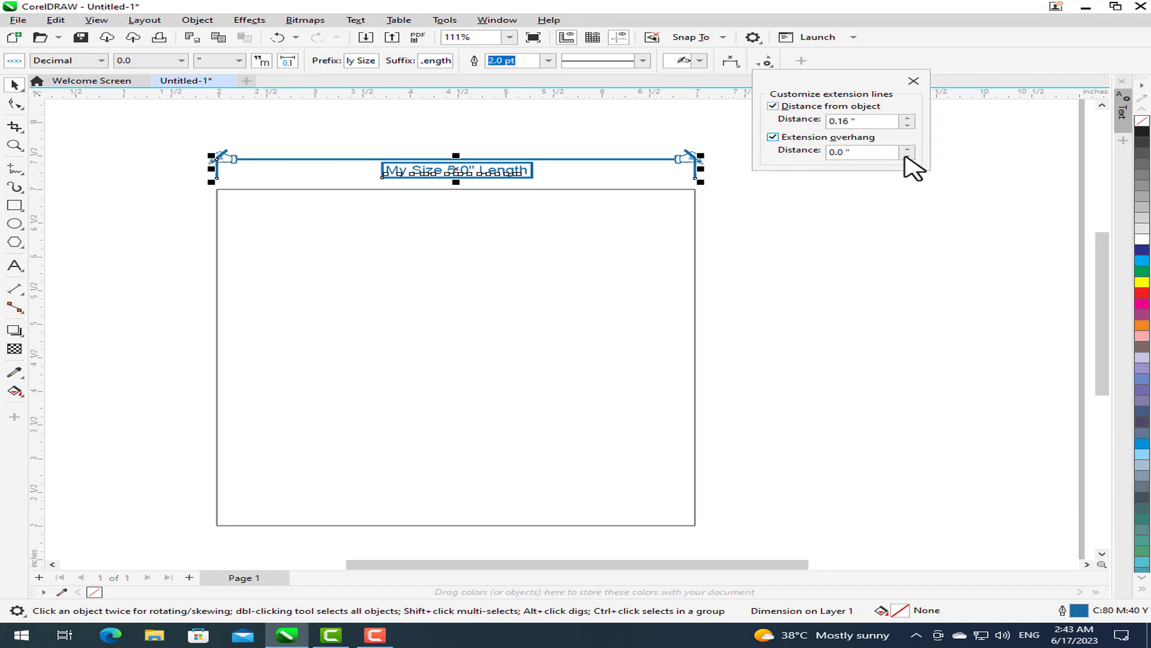
left_click(907, 148)
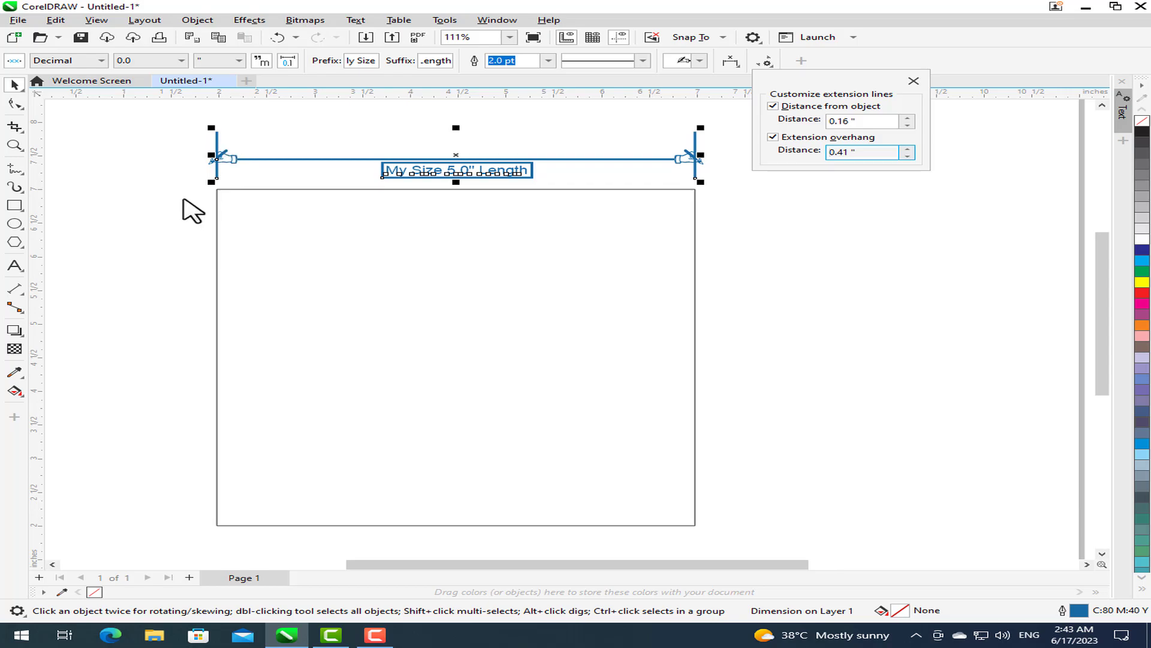
left_click(876, 270)
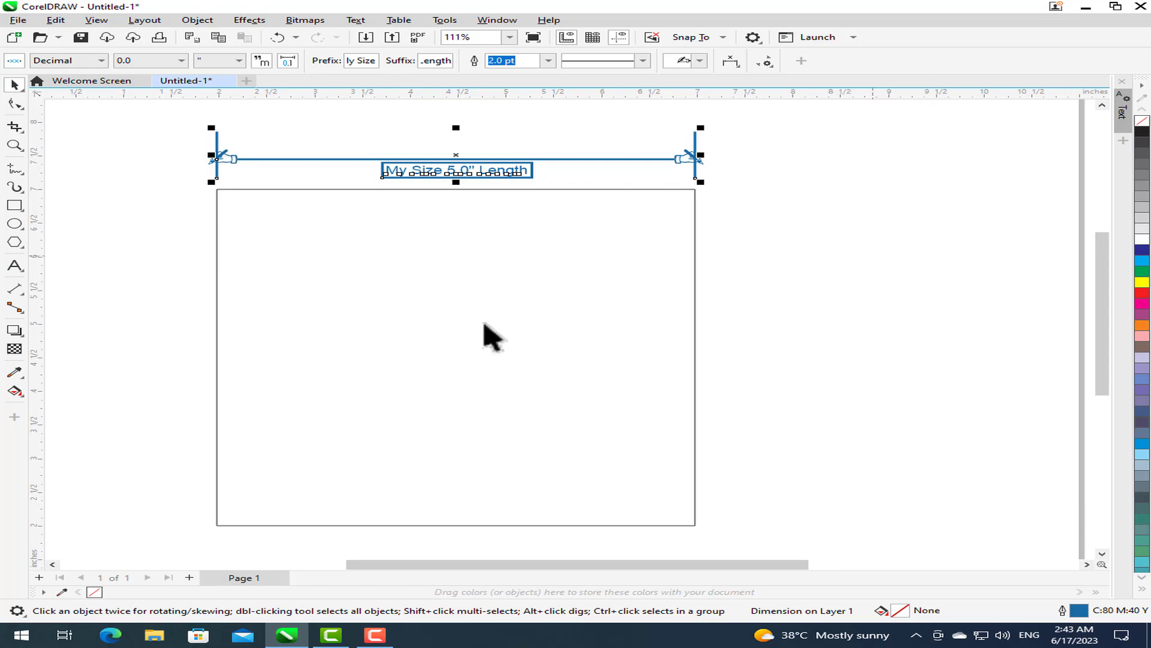
Add a vertical dimension for the rectangle's left edge with the Horizontal or Vertical Dimension tool, placing it outside the rectangle.
scroll(800, 297, "down", 1)
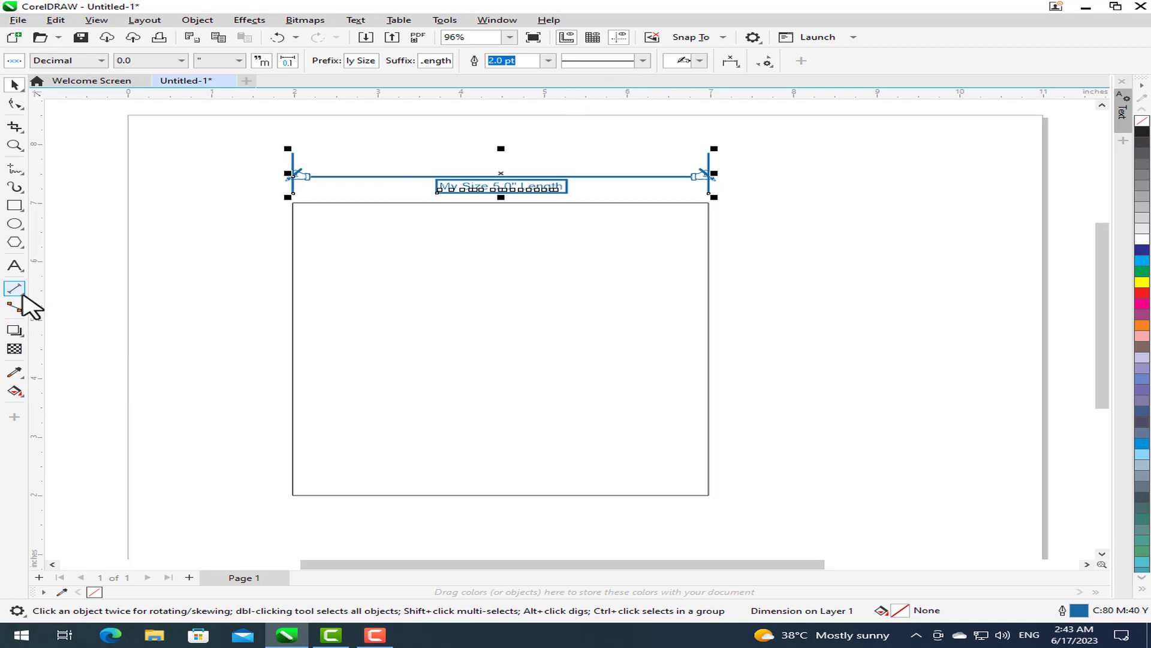
left_click(22, 292)
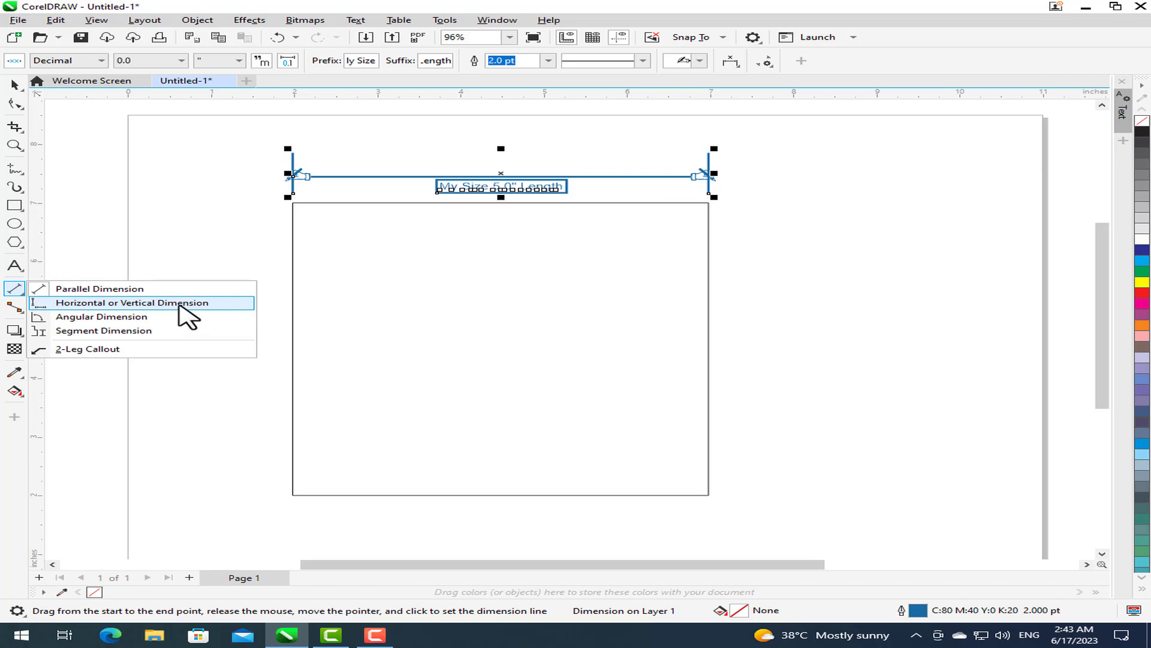
left_click(179, 303)
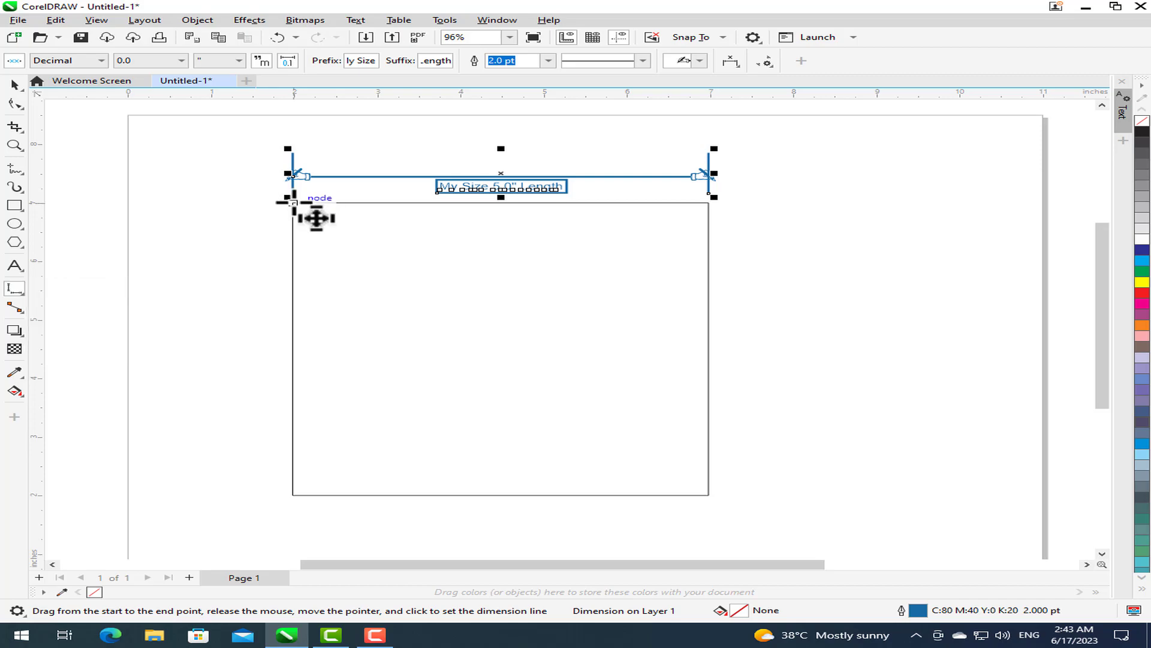
left_click_drag(293, 202, 292, 495)
left_click(258, 494)
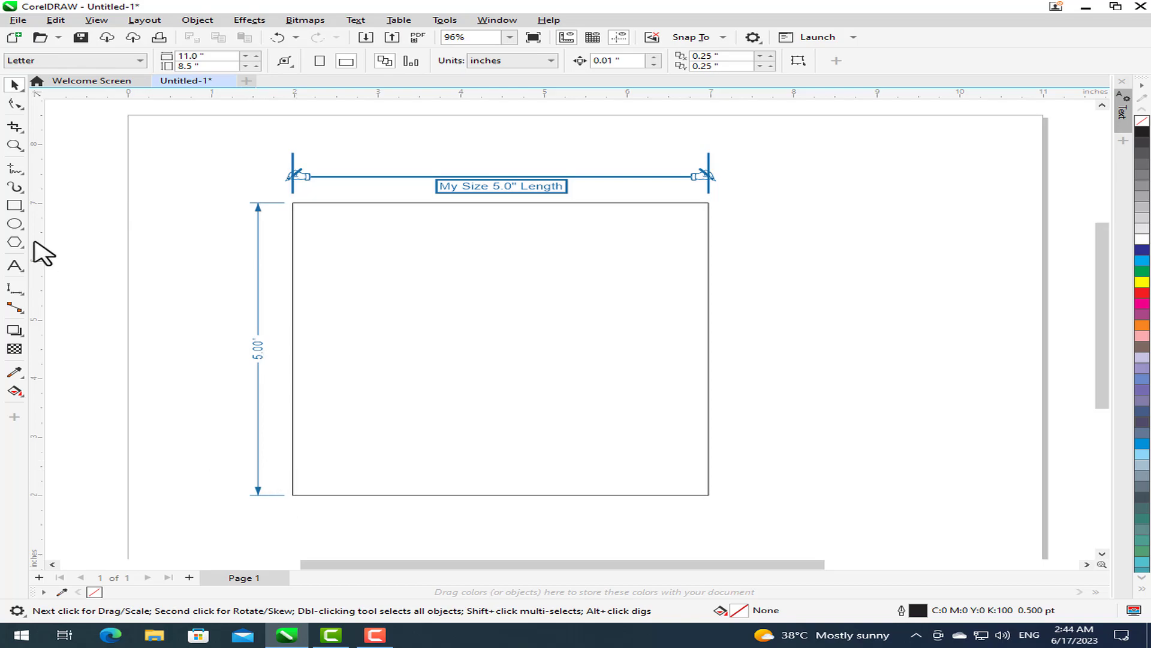
Add a horizontal dimension between the rectangle's two bottom corners, placing the dimension line below the bottom edge.
left_click(15, 289)
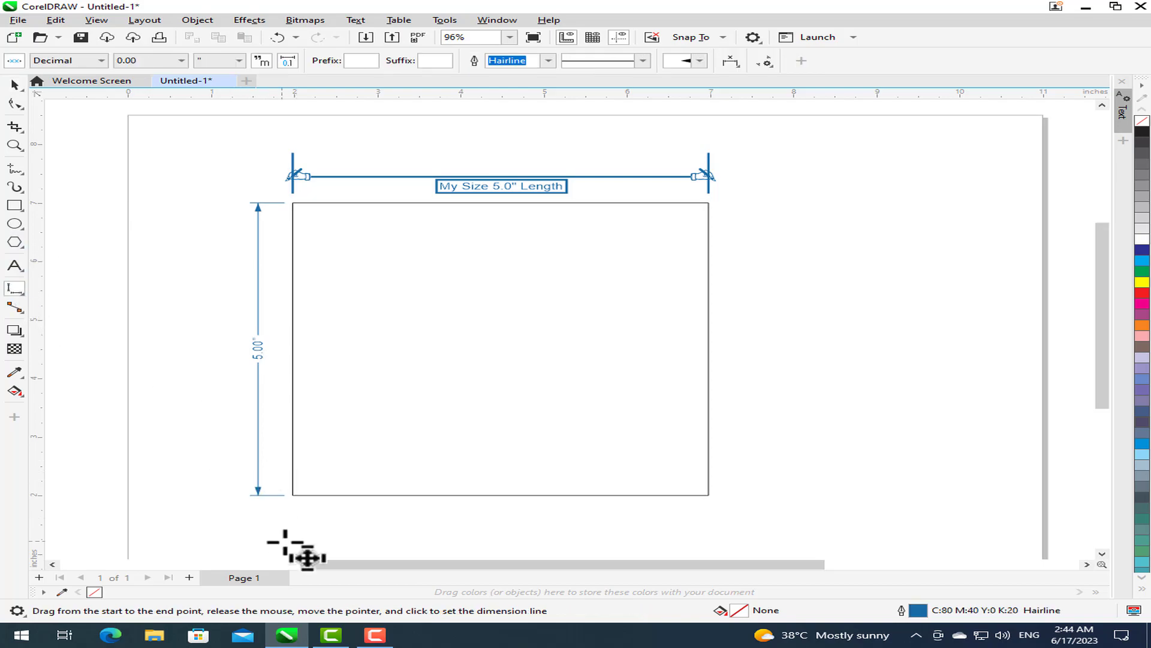
left_click_drag(292, 494, 719, 499)
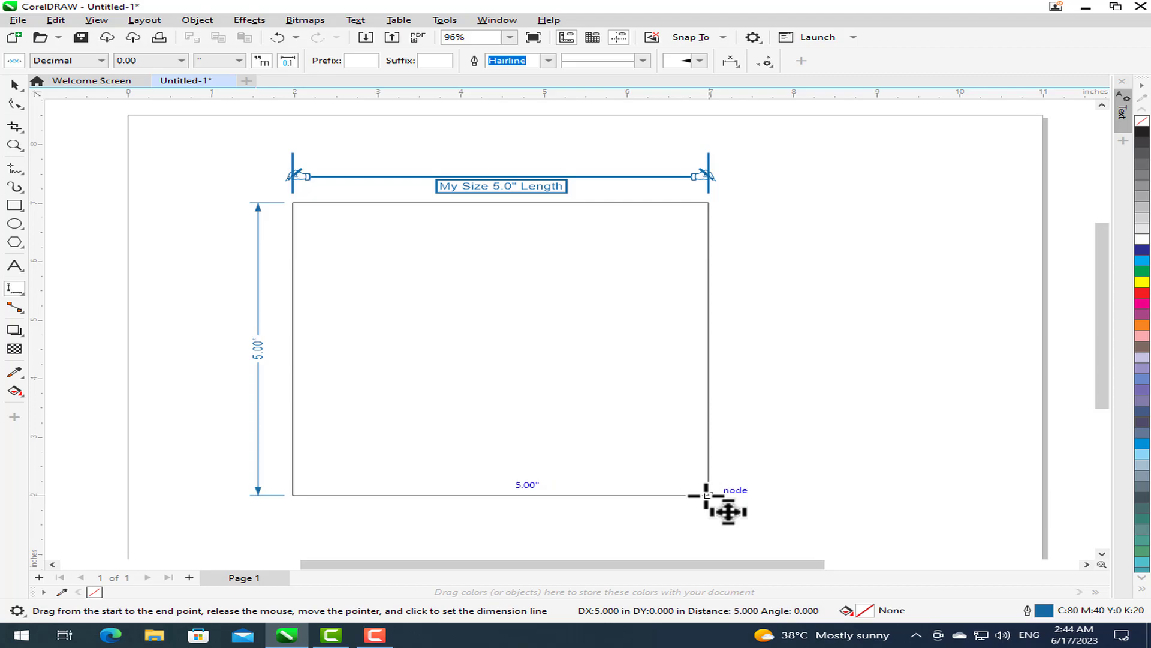
left_click(715, 521)
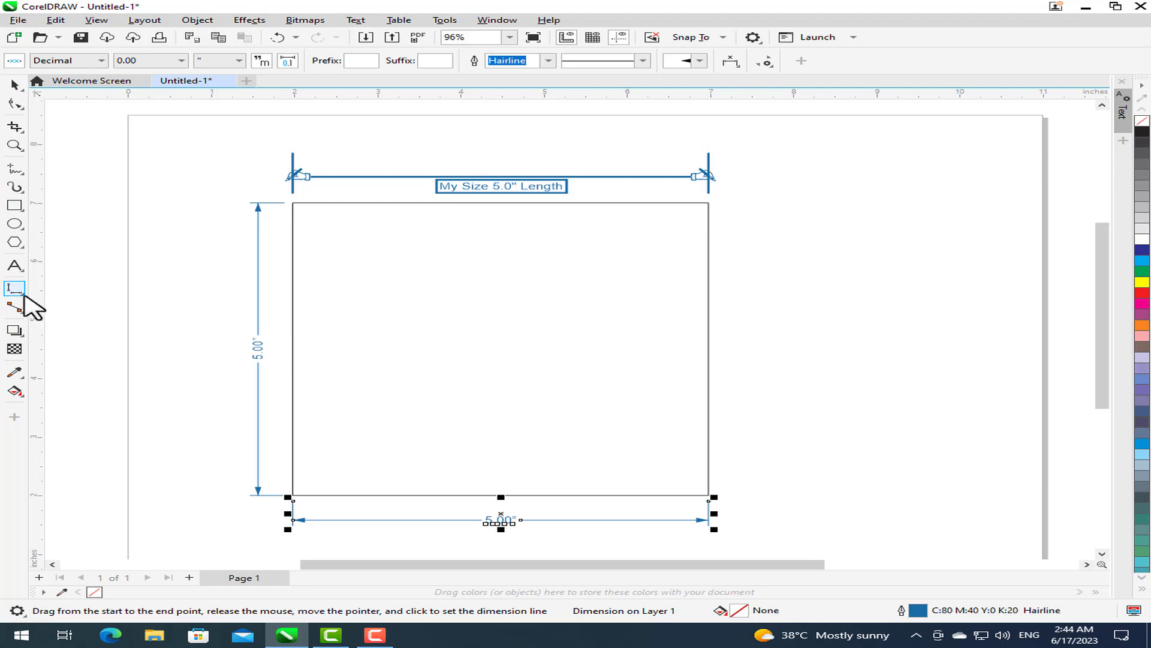
left_click(22, 292)
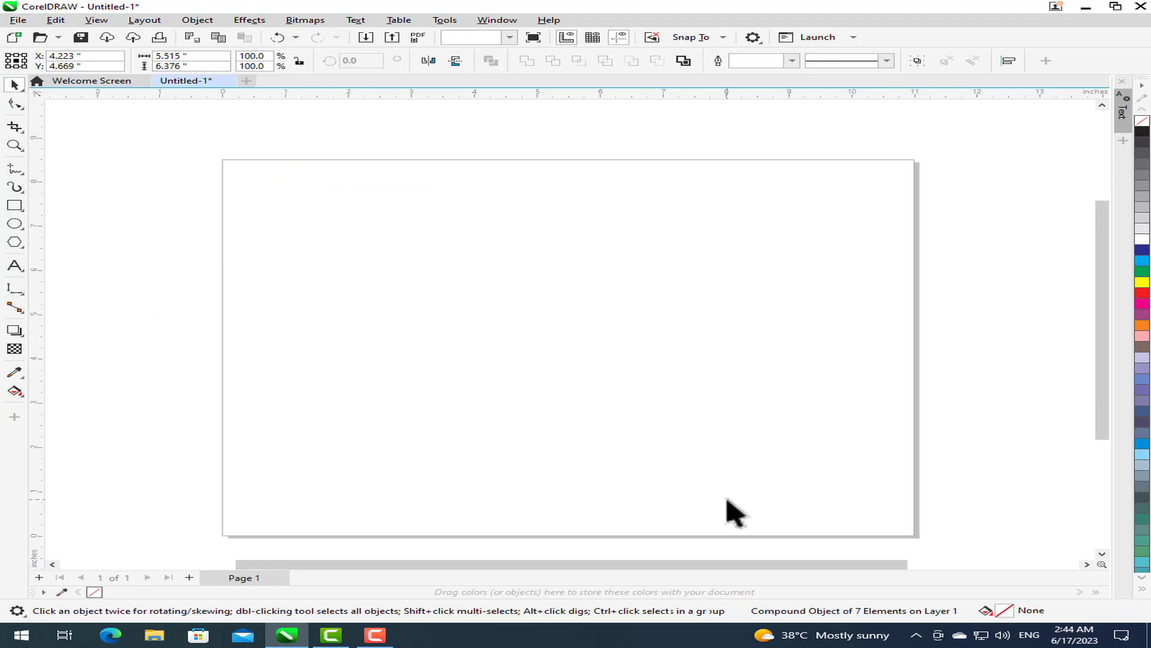
Draw a triangle about 4.89 inches wide and 3.59 inches high on the cleared page, and move it left.
left_click_drag(453, 232, 760, 390)
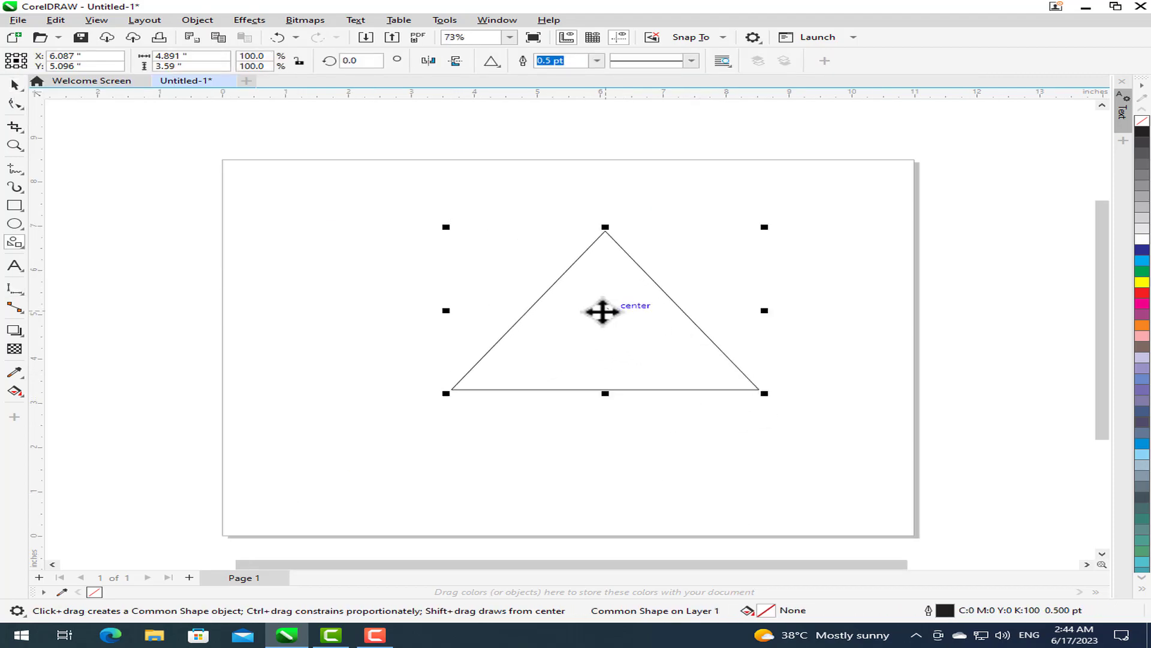
left_click_drag(607, 311, 503, 309)
Add a horizontal dimension to the triangle's base with the Horizontal or Vertical Dimension tool, placing it below the base.
left_click(15, 288)
left_click(163, 303)
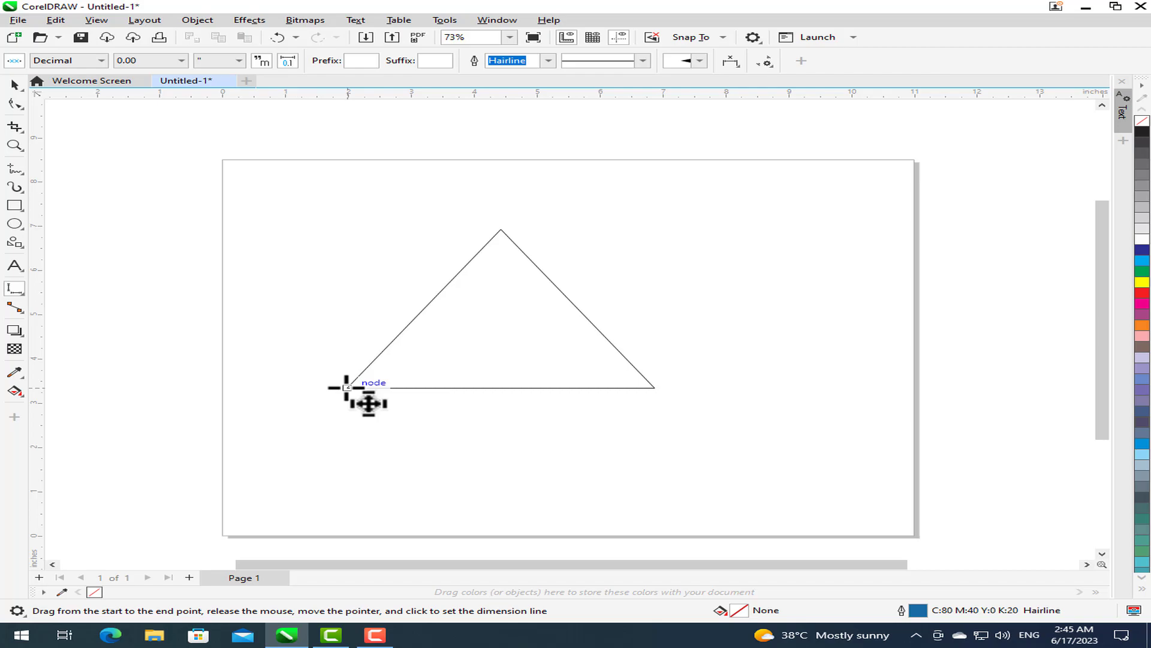
left_click_drag(347, 388, 654, 388)
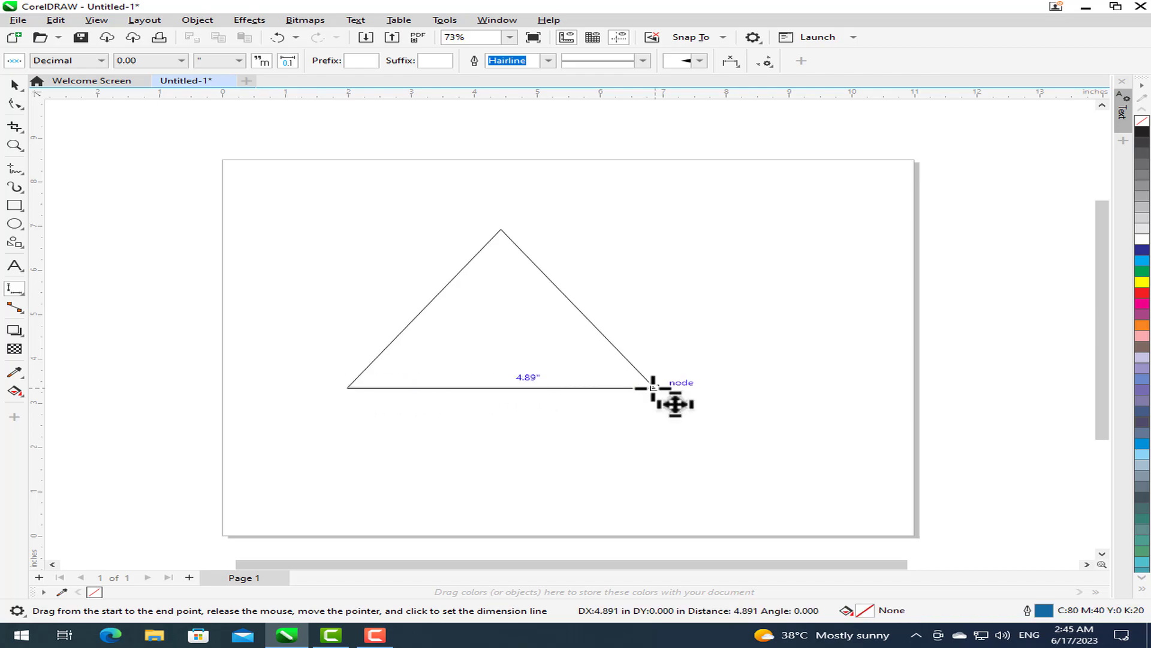
left_click(500, 414)
scroll(502, 449, "up", 1)
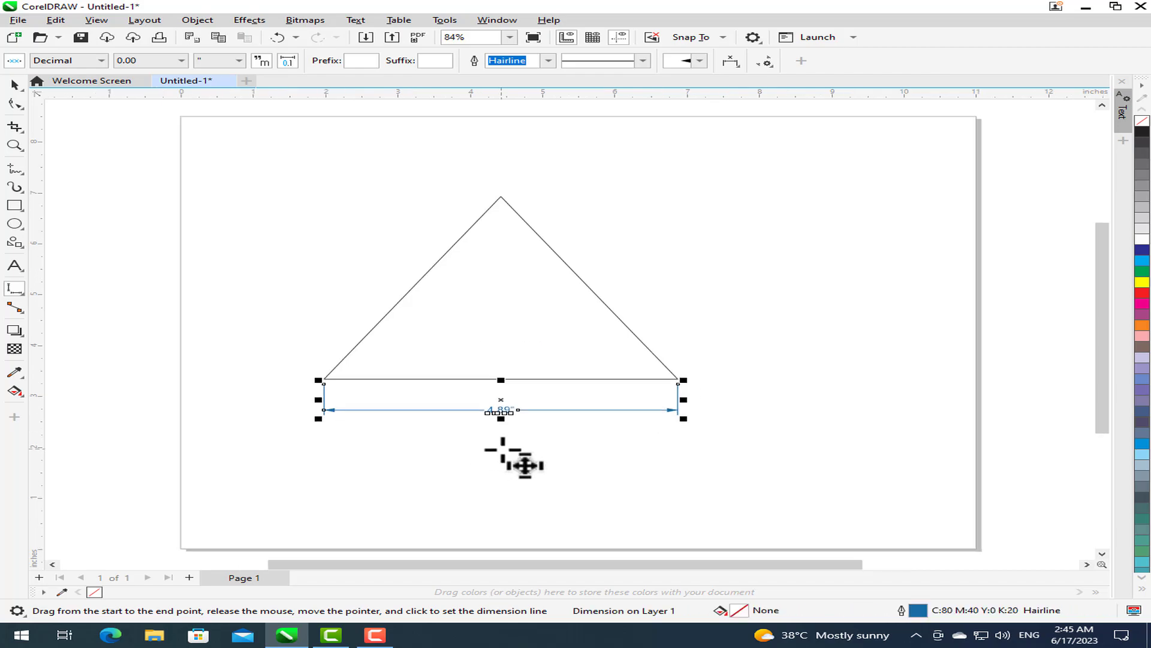
Add a vertical dimension for the triangle's height from its apex to the lower-left corner, placing it left of the triangle.
scroll(502, 450, "up", 1)
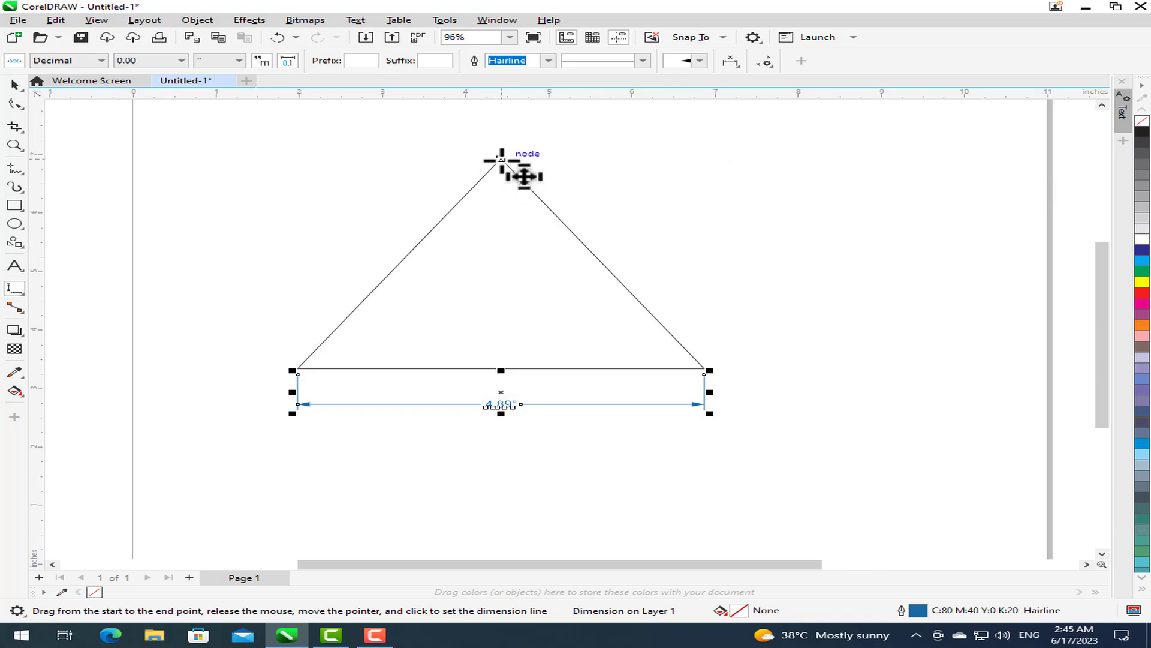
left_click_drag(502, 159, 298, 368)
left_click(293, 365)
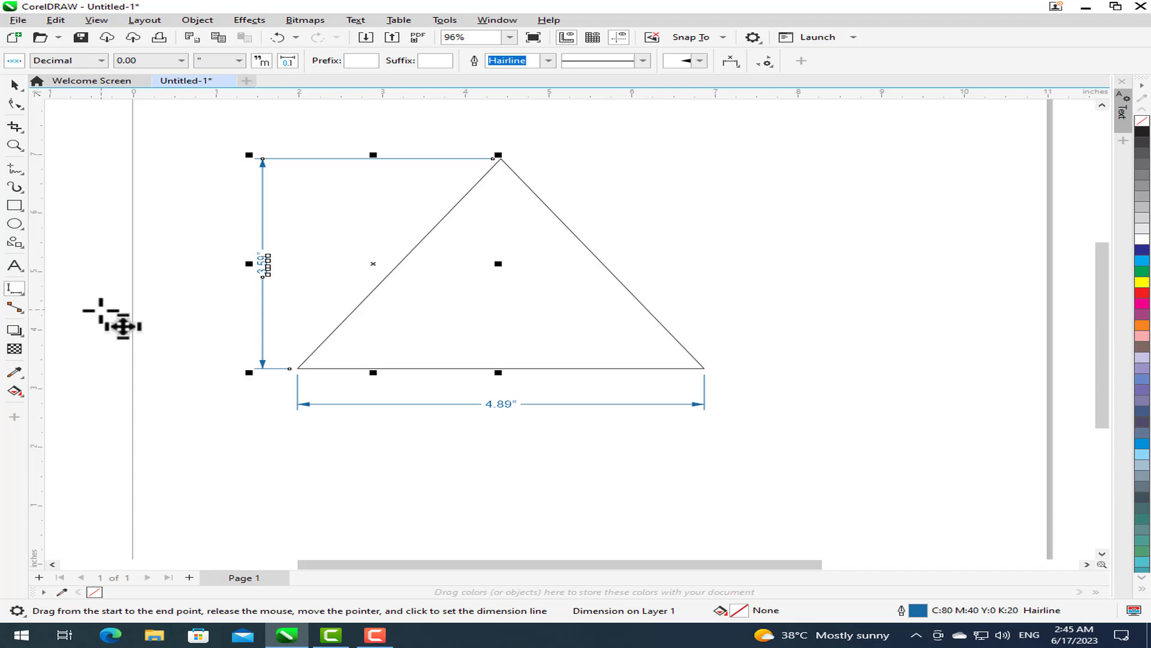
Dimension the triangle's right slanted side with the Parallel Dimension tool, place the line outside the triangle, and deselect it.
left_click(21, 293)
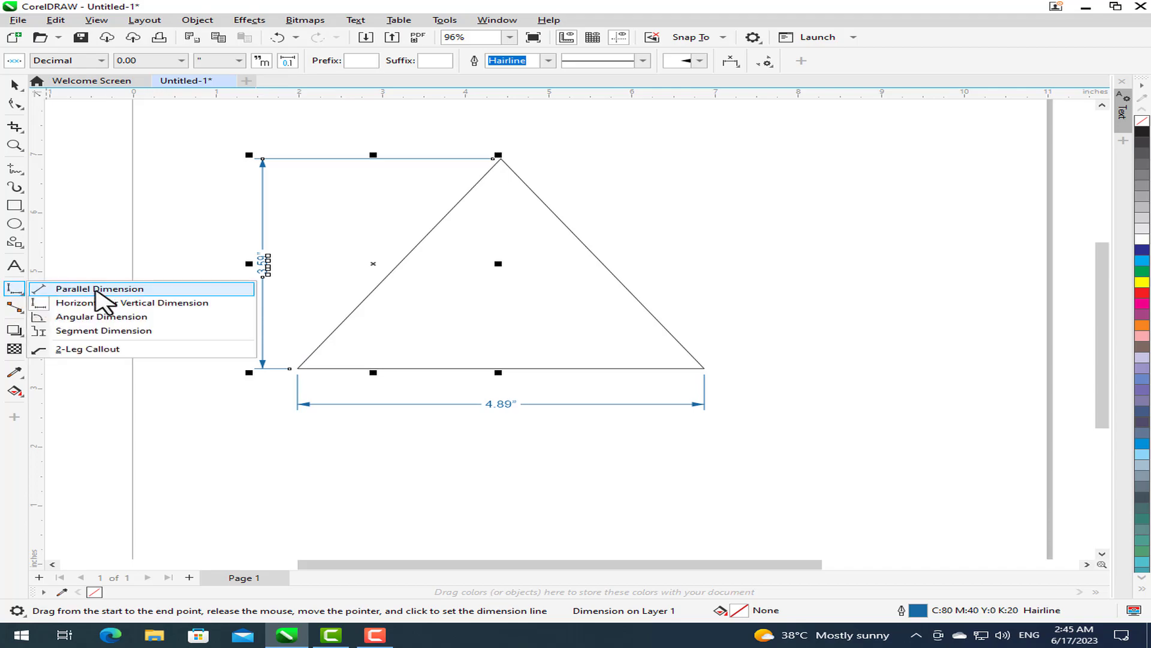
left_click(96, 290)
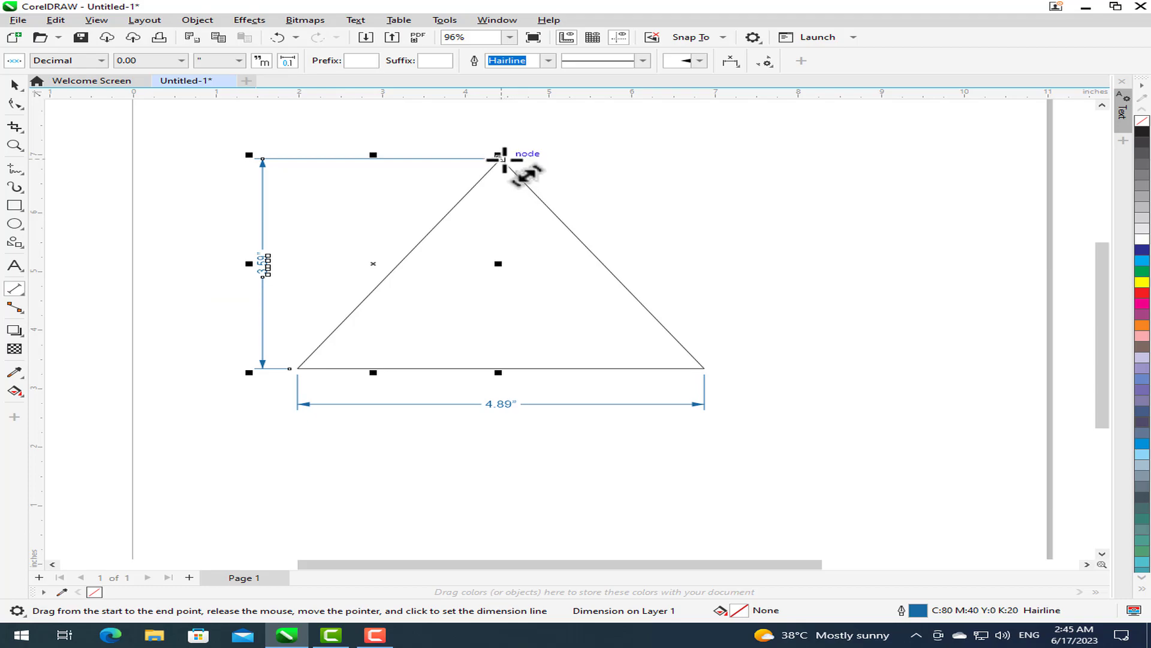
left_click_drag(506, 161, 704, 368)
left_click(733, 350)
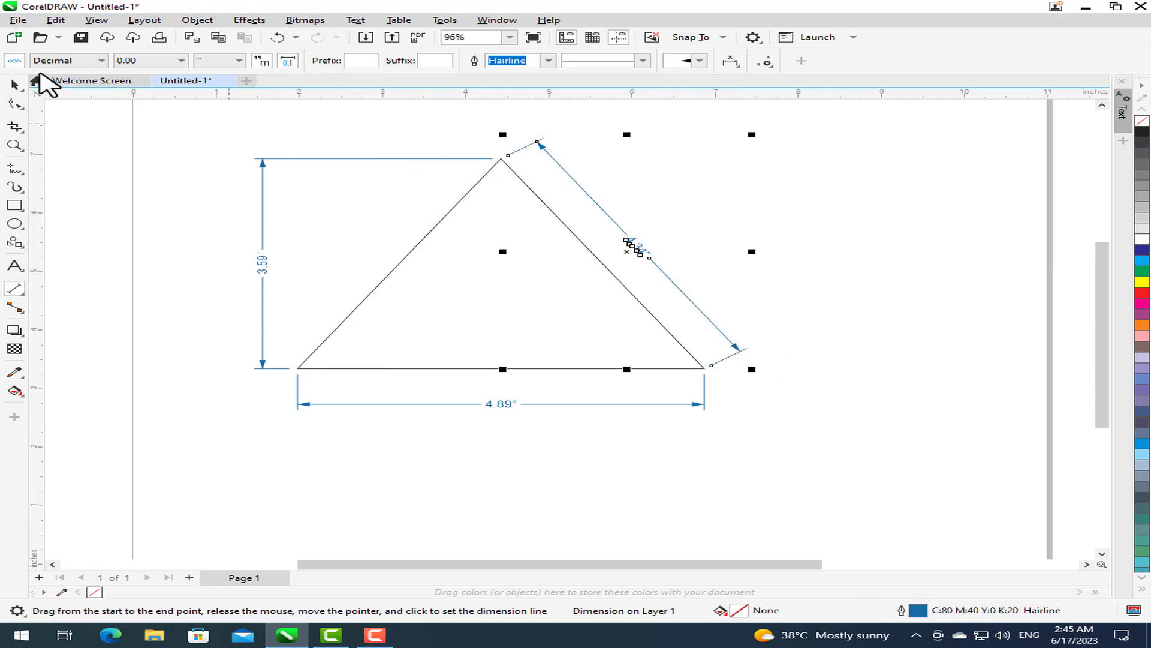
left_click(14, 85)
left_click(750, 233)
key("space")
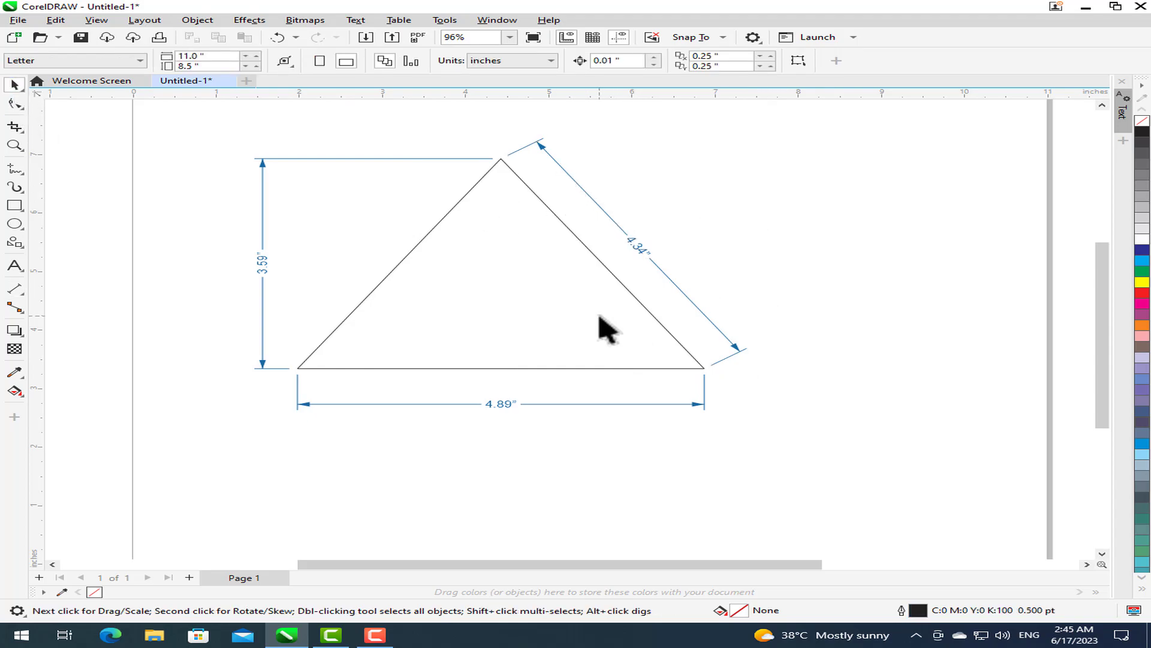
Add an angular dimension at the triangle's lower-left corner between the base and left side, with the arc inside the triangle, and deselect it.
left_click(14, 288)
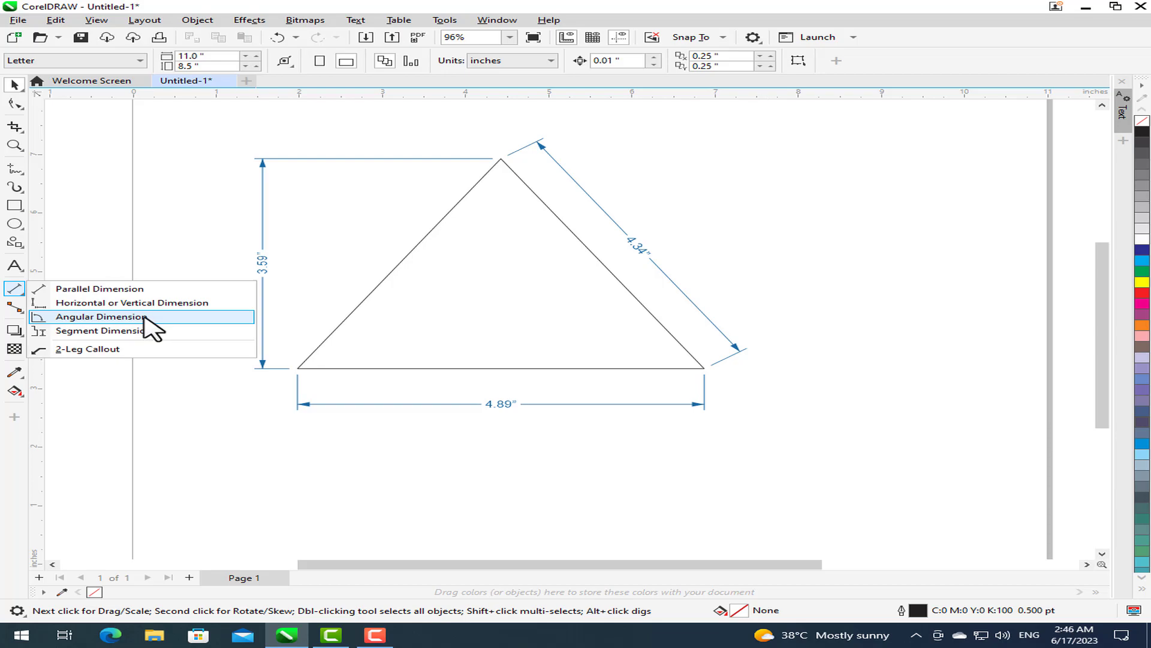
left_click(100, 317)
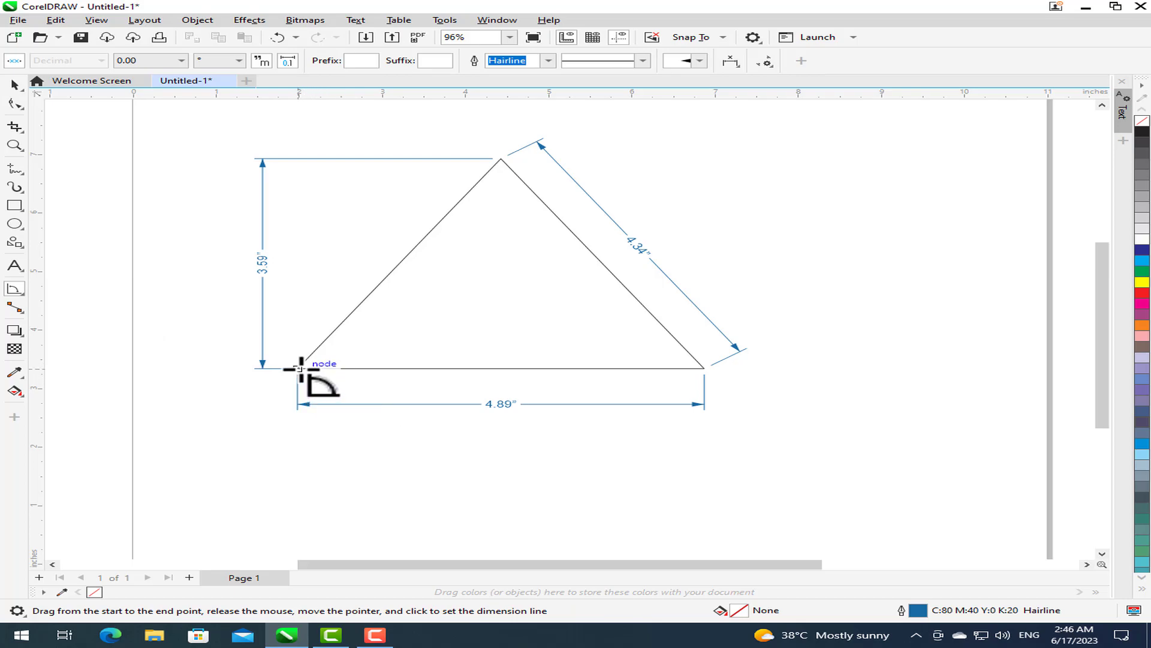
left_click_drag(300, 369, 512, 368)
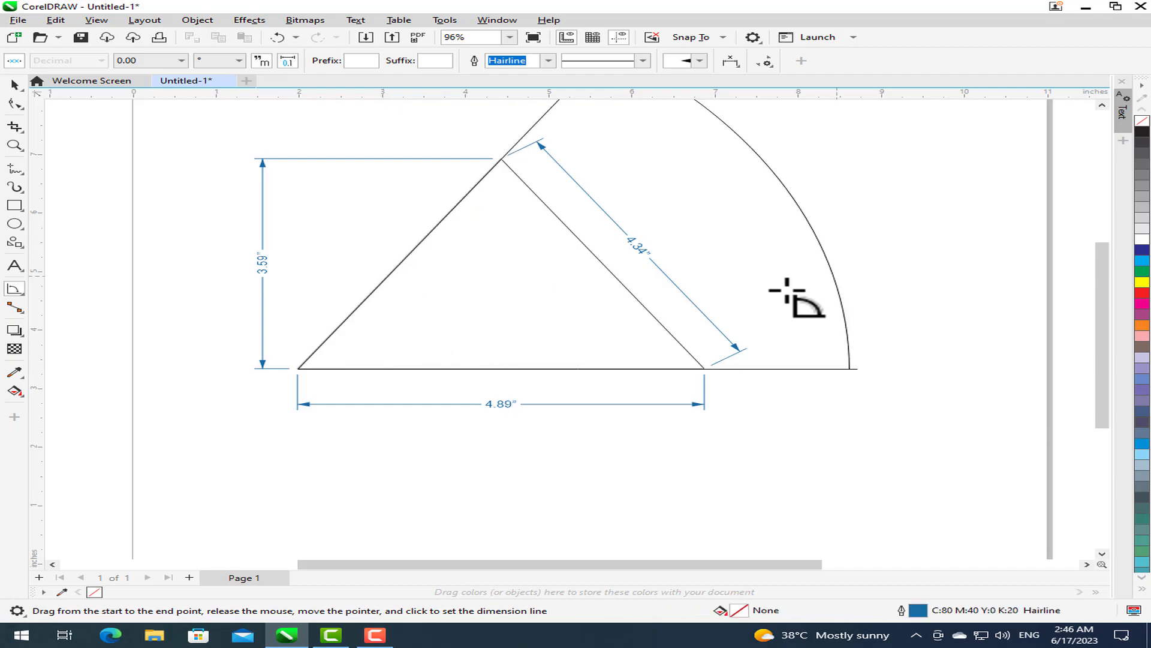
left_click(455, 326)
left_click(14, 85)
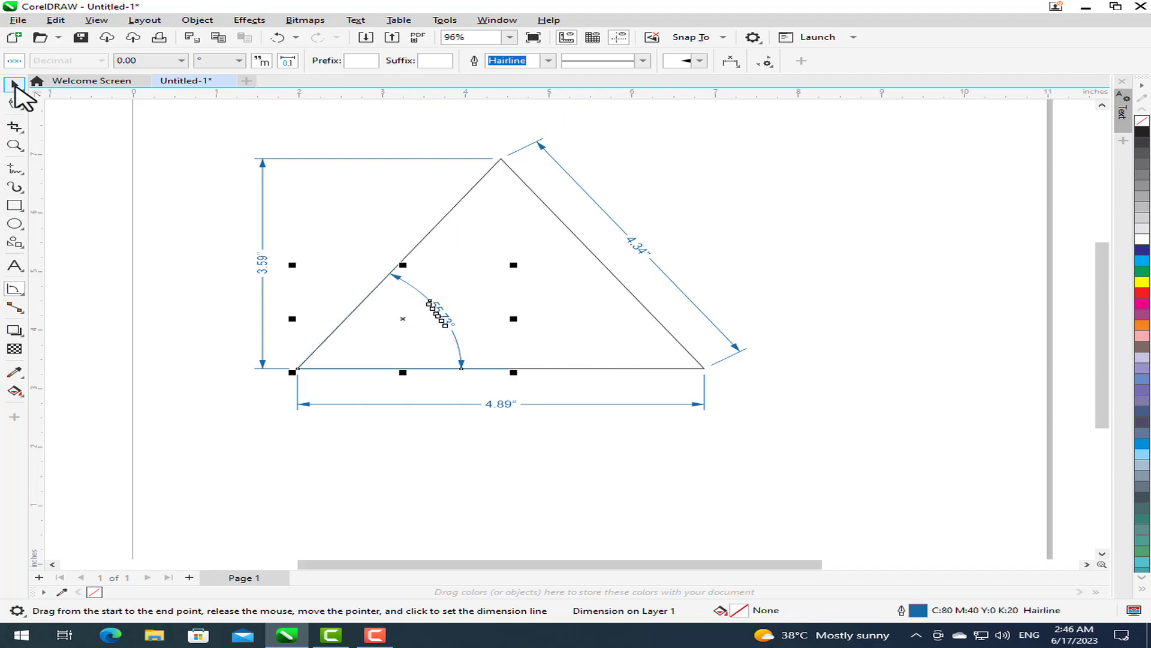
left_click(515, 316)
left_click(17, 290)
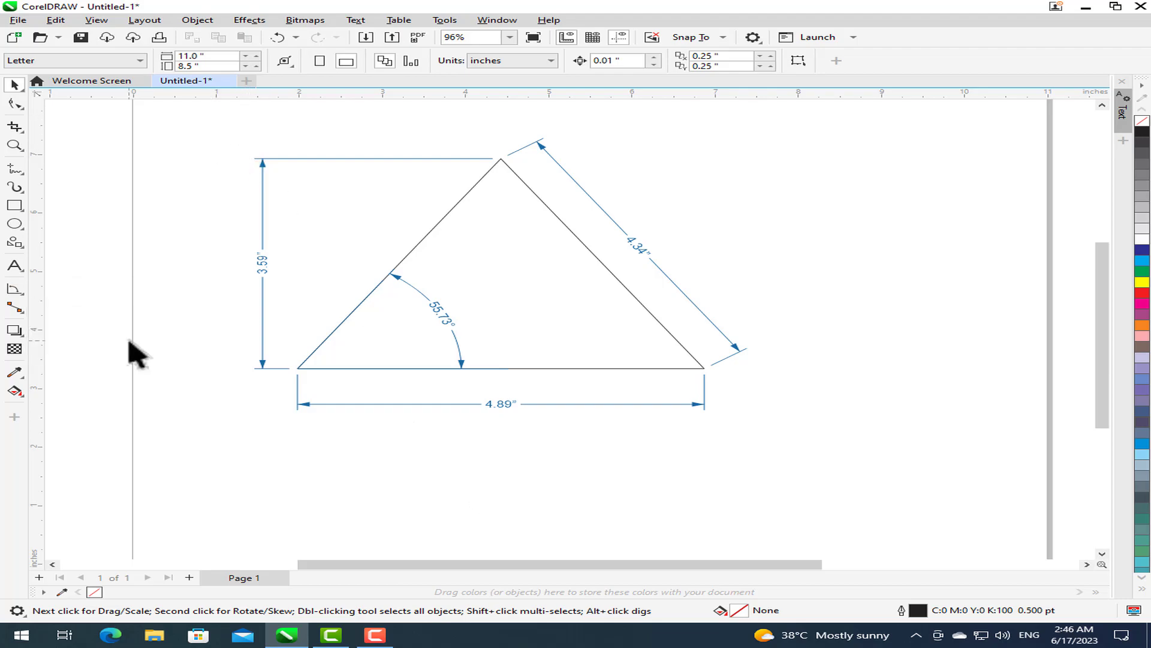
left_click(22, 295)
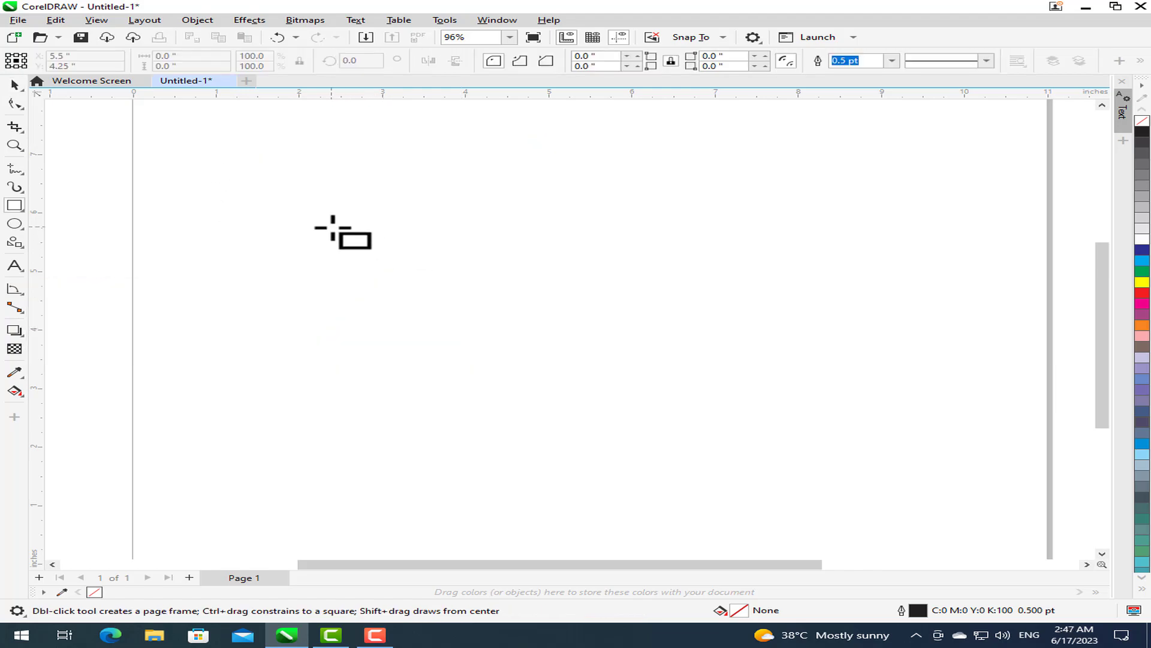
Draw a rectangle on the cleared page sized 5 by 5 inches, and convert it to curves.
mouse_move(332, 226)
left_mouse_down()
mouse_move(574, 394)
mouse_move(675, 410)
left_mouse_up()
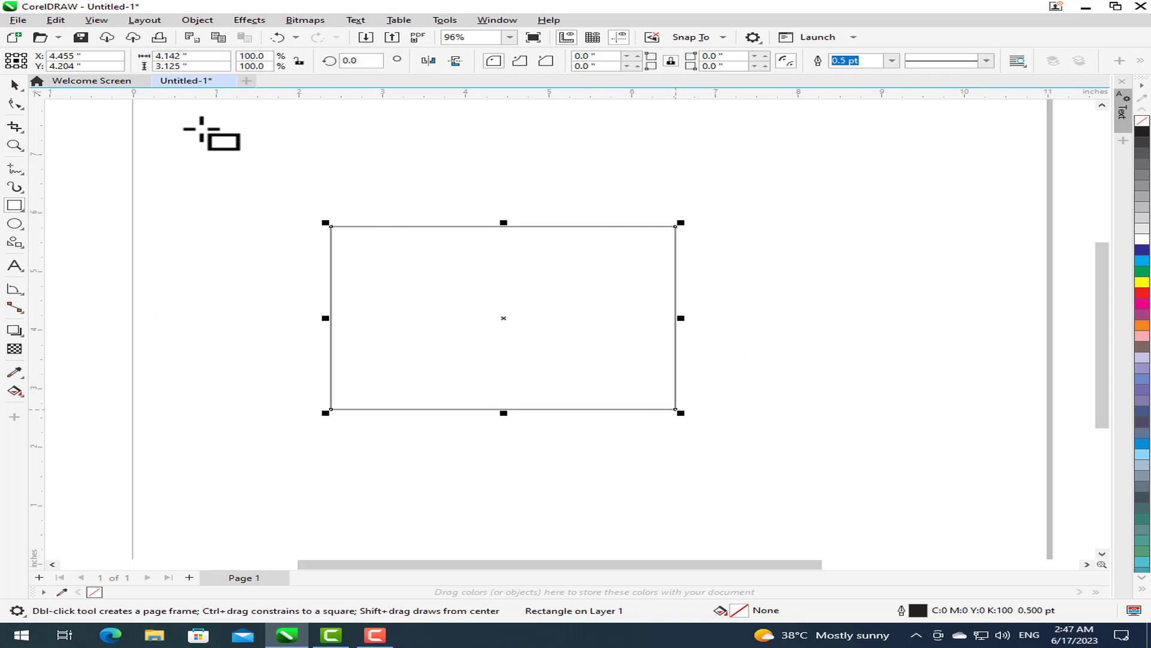
double_click(200, 57)
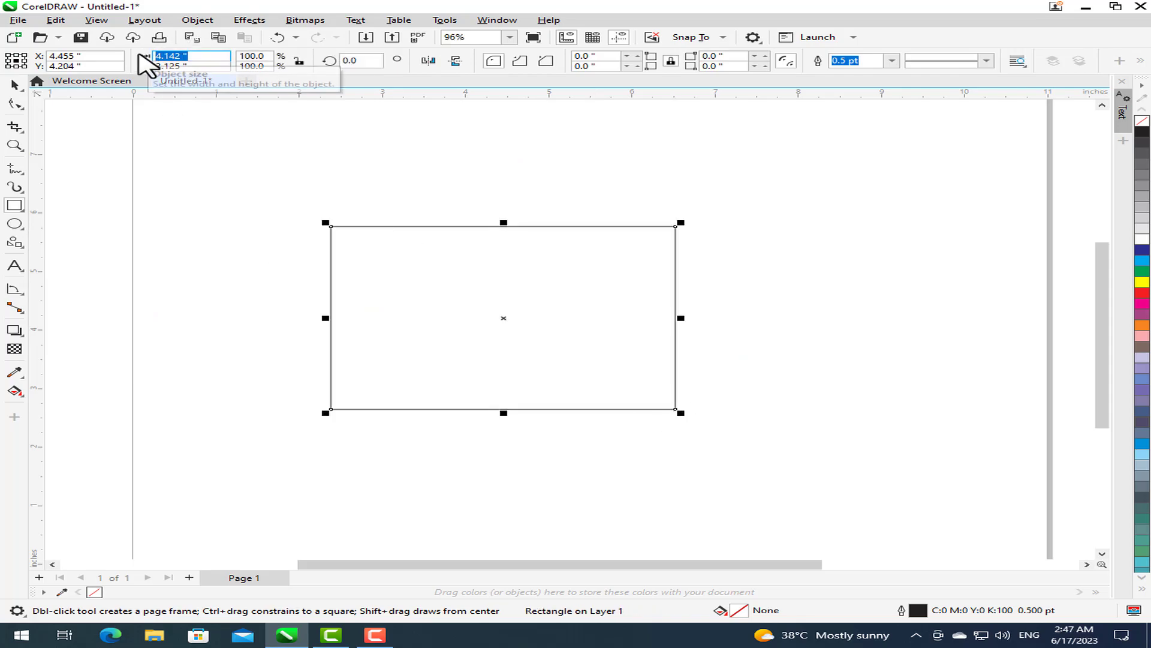
type("5")
key("Return")
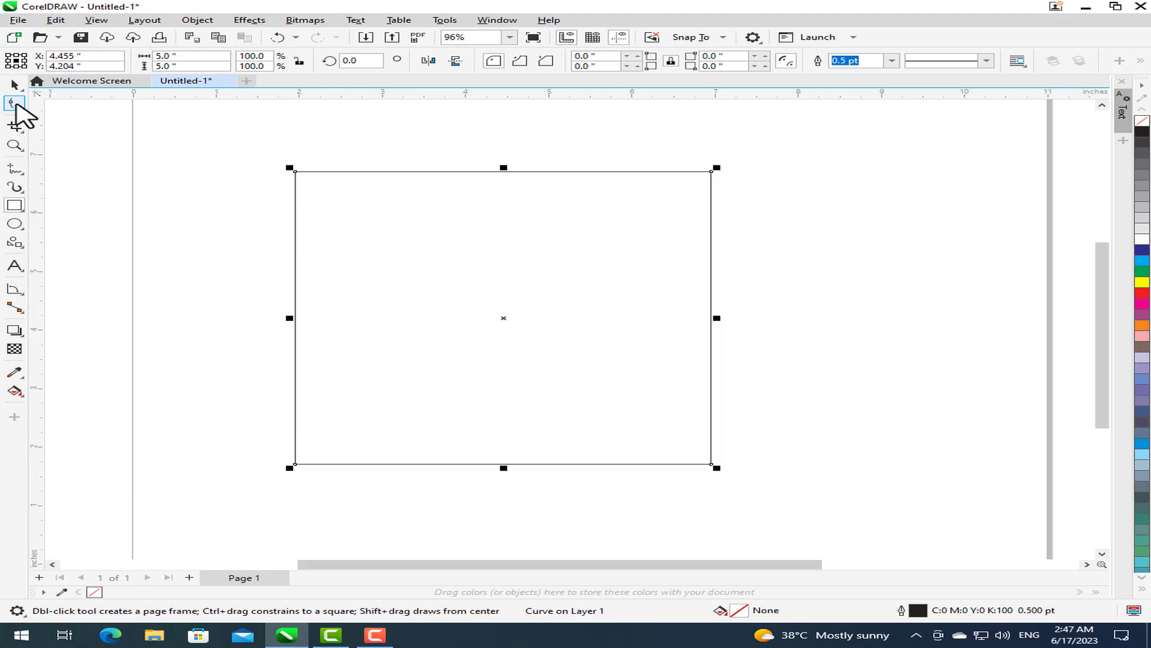
Select all nodes of the rectangle with the Shape tool and repeatedly add nodes between them until the curve has 64 nodes.
left_click(15, 103)
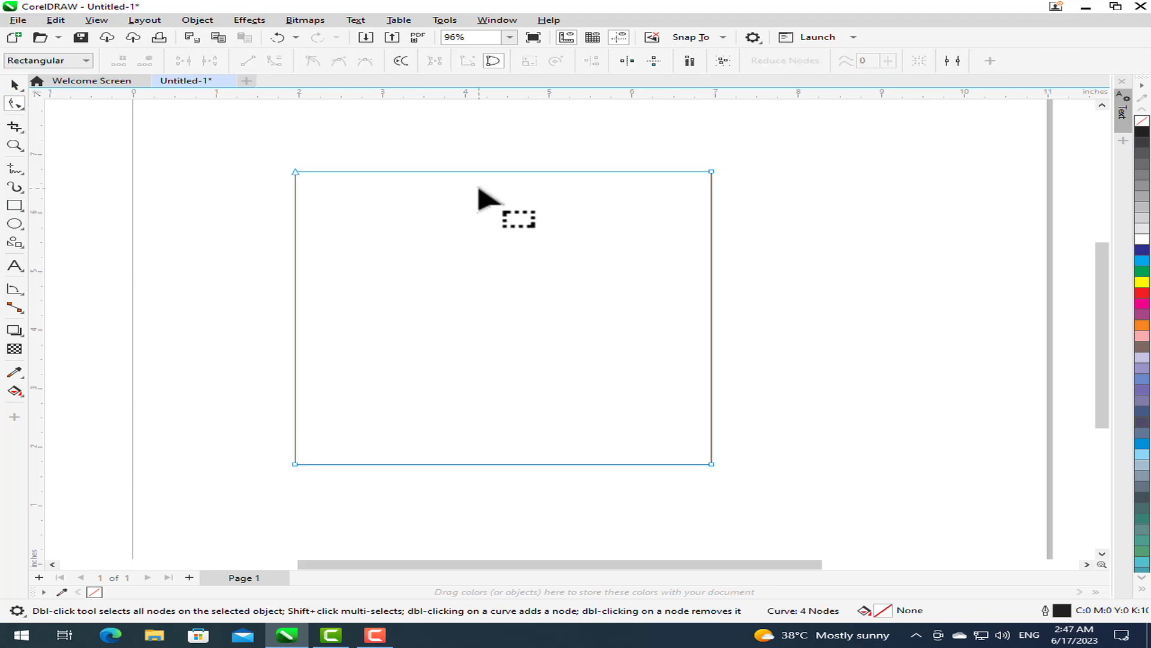
left_click_drag(342, 185, 156, 108)
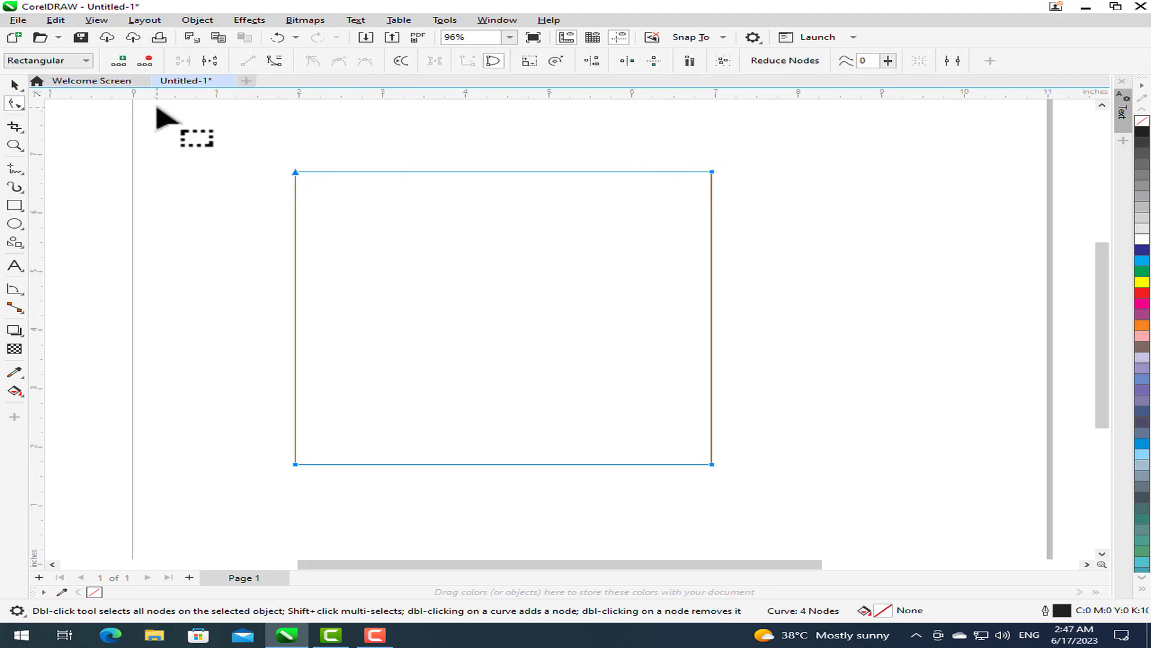
left_click(120, 61)
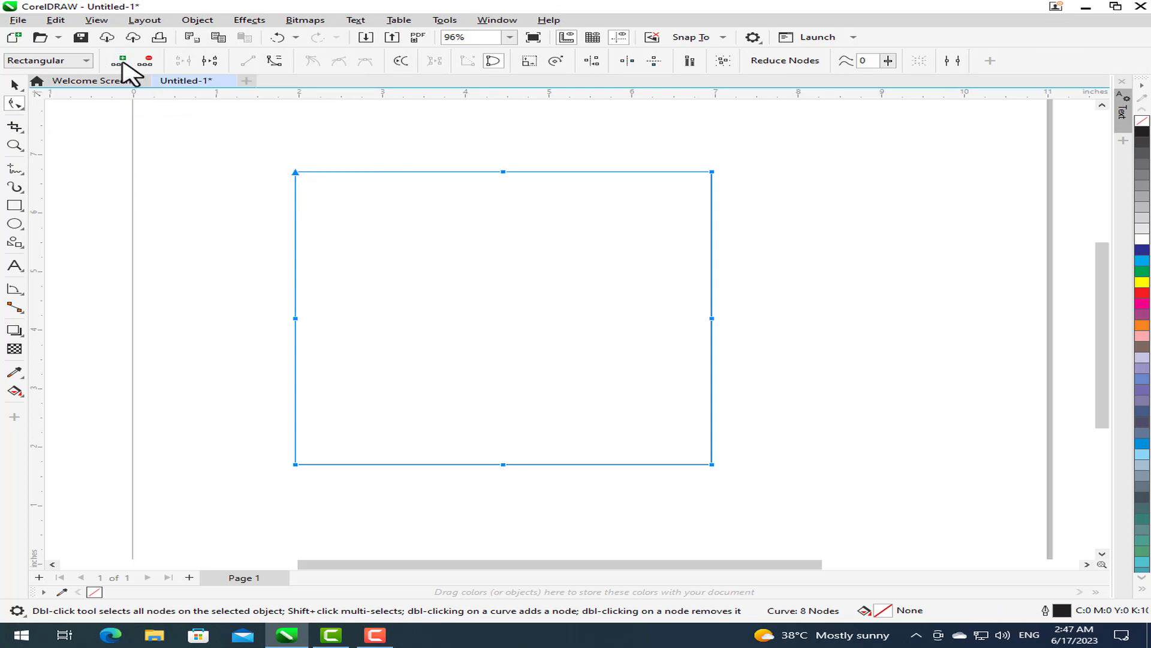
left_click(121, 61)
left_click(121, 61)
left_click(122, 61)
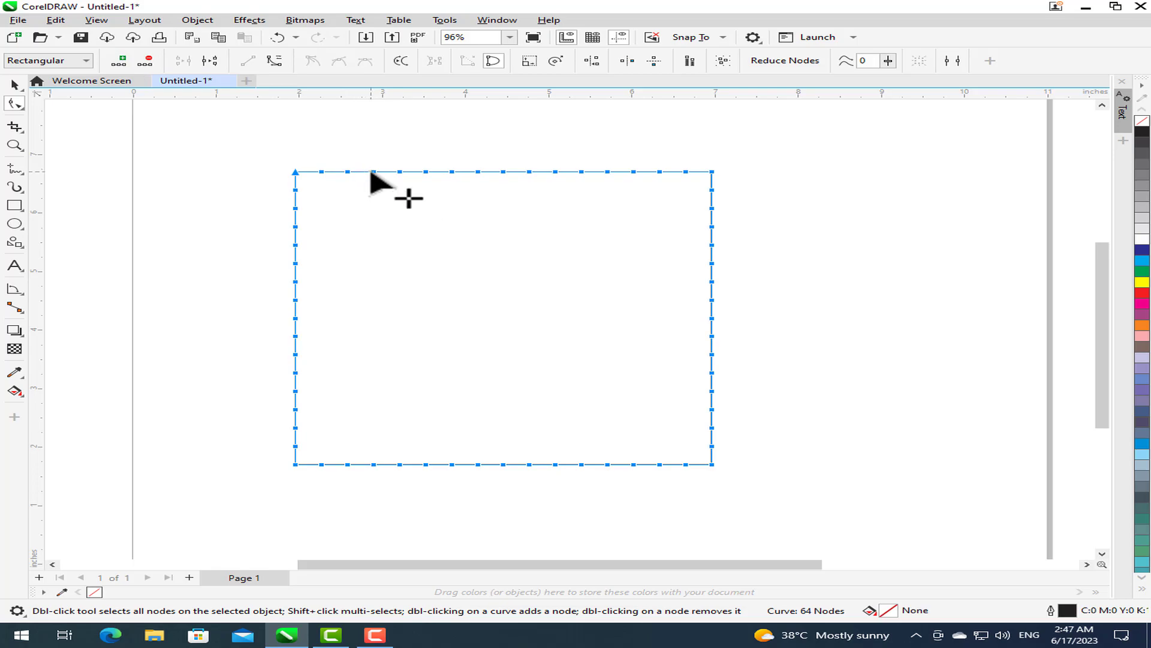
Pull a top-edge node down about 1.85 inches into a V notch, and draw a circle about 0.98 inches wide centred on the top edge.
left_click_drag(374, 173, 372, 299)
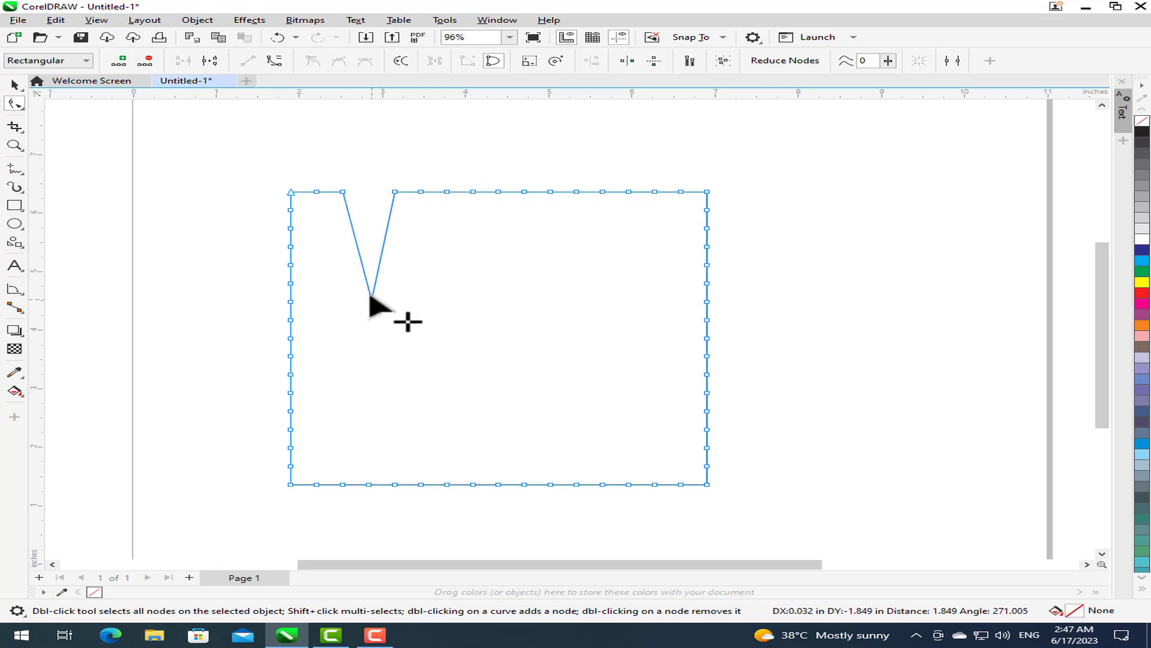
left_click(14, 223)
mouse_move(463, 171)
left_mouse_down()
mouse_move(556, 235)
mouse_move(516, 193)
left_mouse_up()
key("F10")
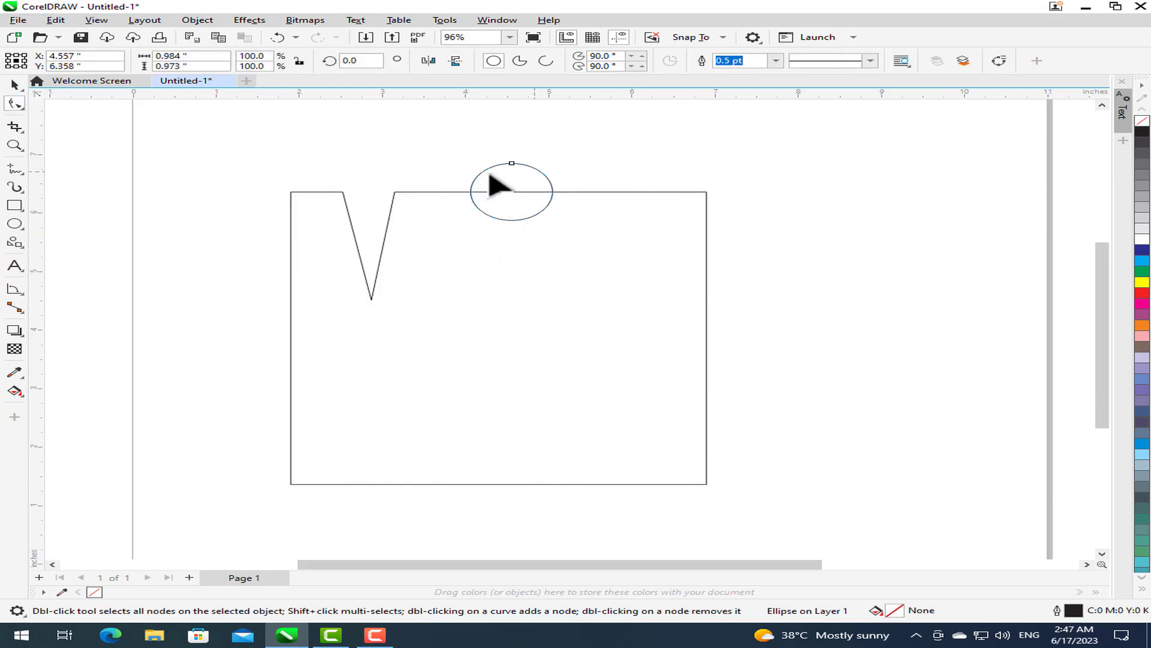
Pull two adjacent top-edge nodes beyond the circle down into a flat-bottomed notch, and cut the circle out of the shape.
left_click(620, 190)
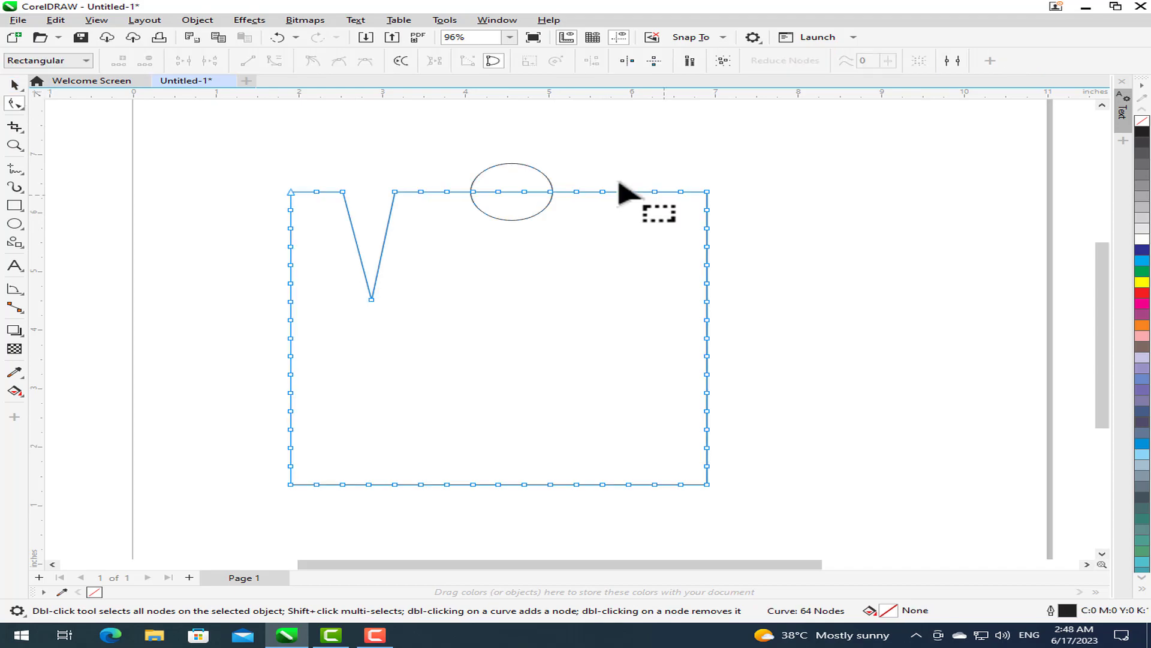
left_click_drag(620, 183, 627, 270)
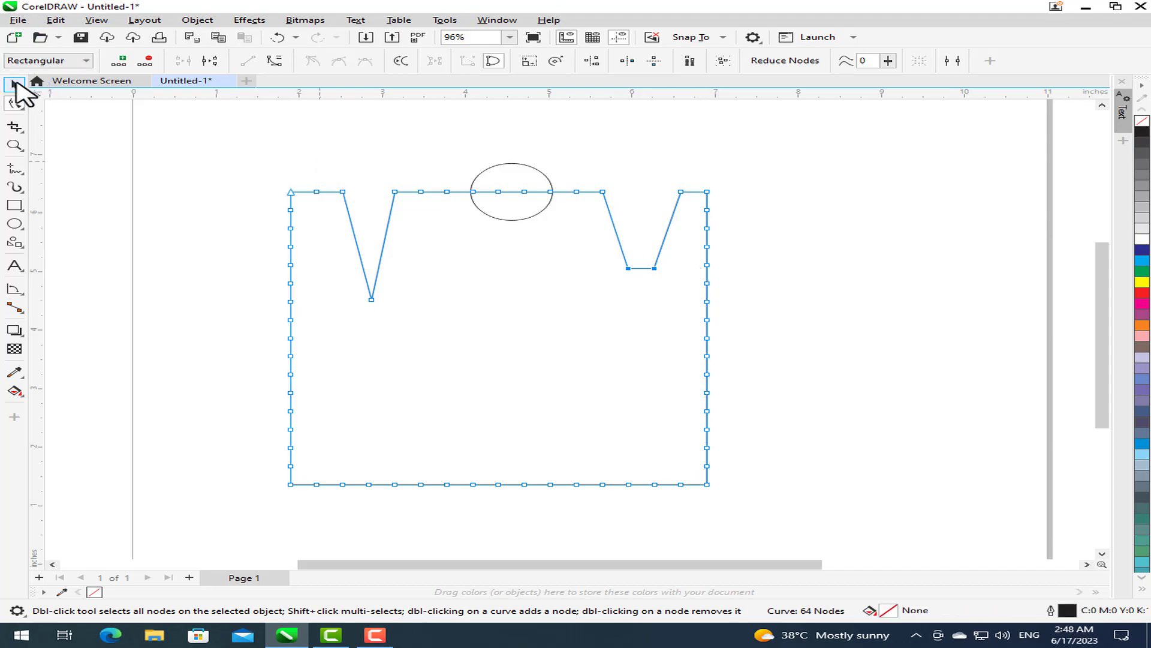
left_click(14, 85)
left_click_drag(226, 147, 804, 495)
left_click(659, 63)
left_click(728, 249)
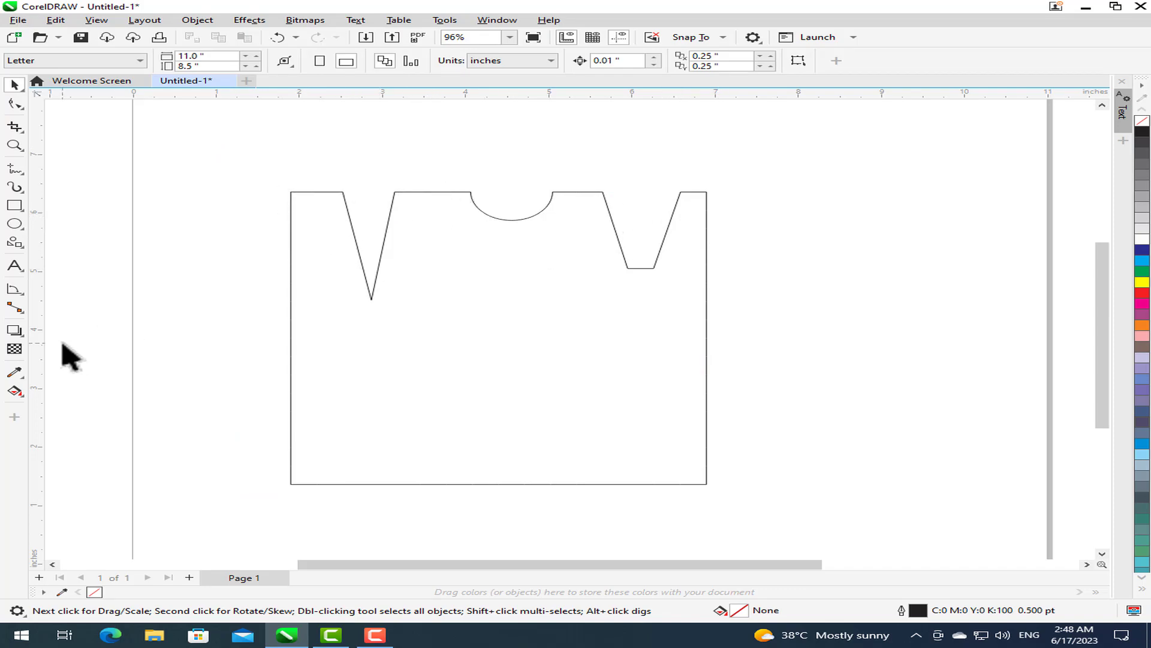
Delete the surplus nodes between the corners along the straight segments of the shape's top edge with the Shape tool.
left_click(18, 290)
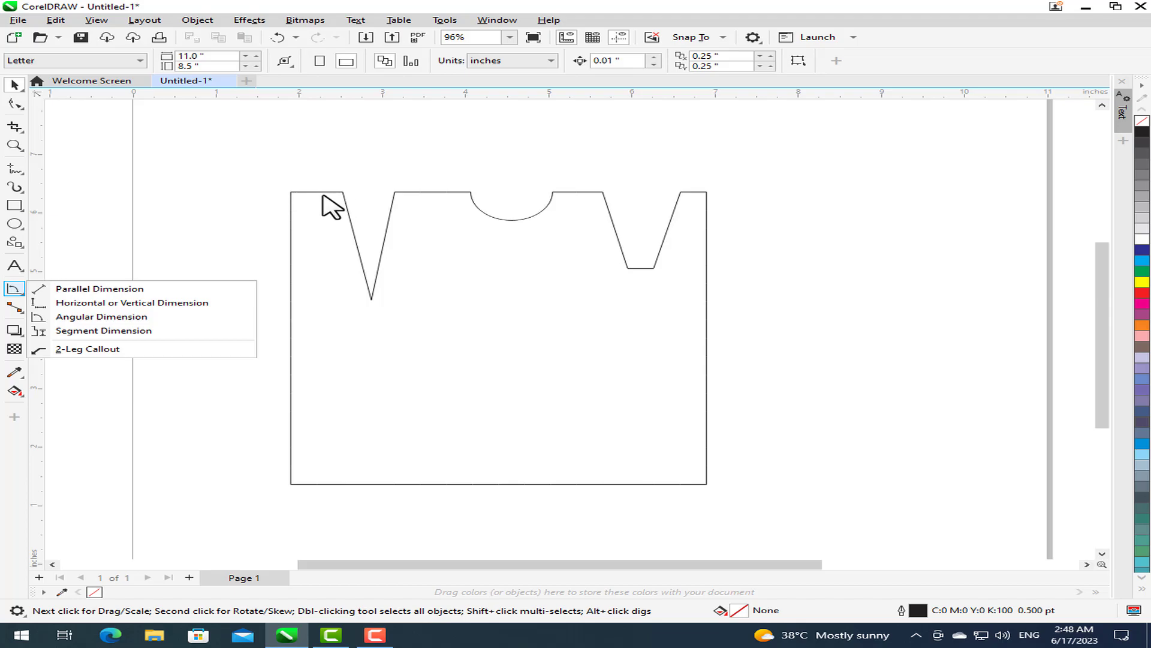
left_click(430, 167)
left_click(18, 102)
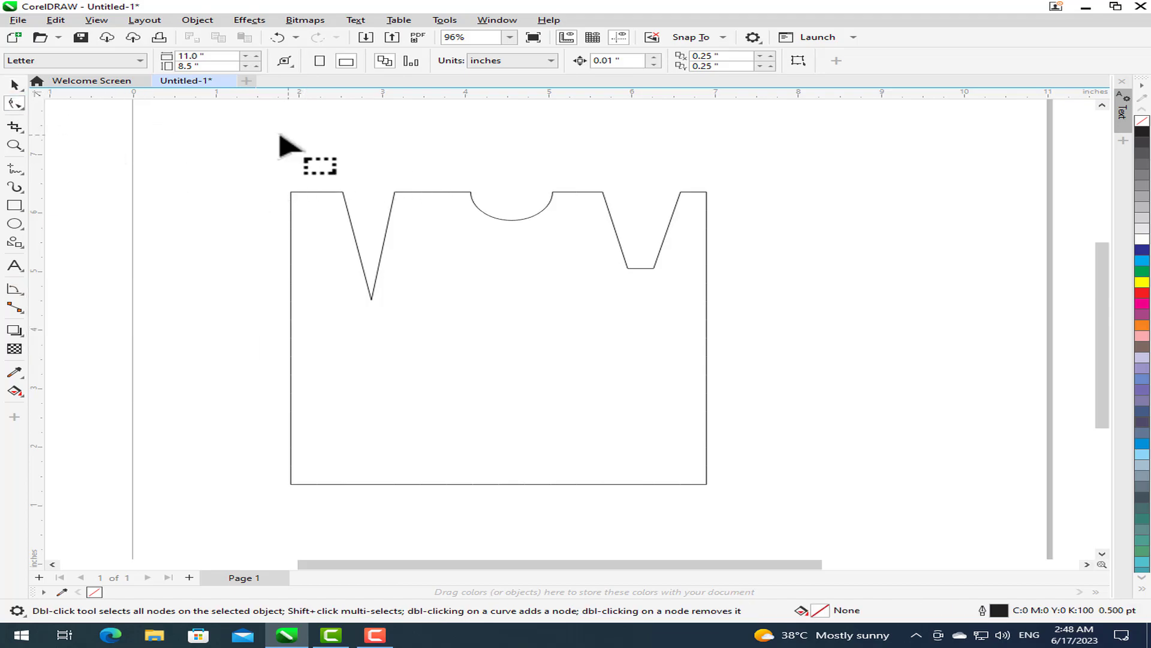
left_click(17, 87)
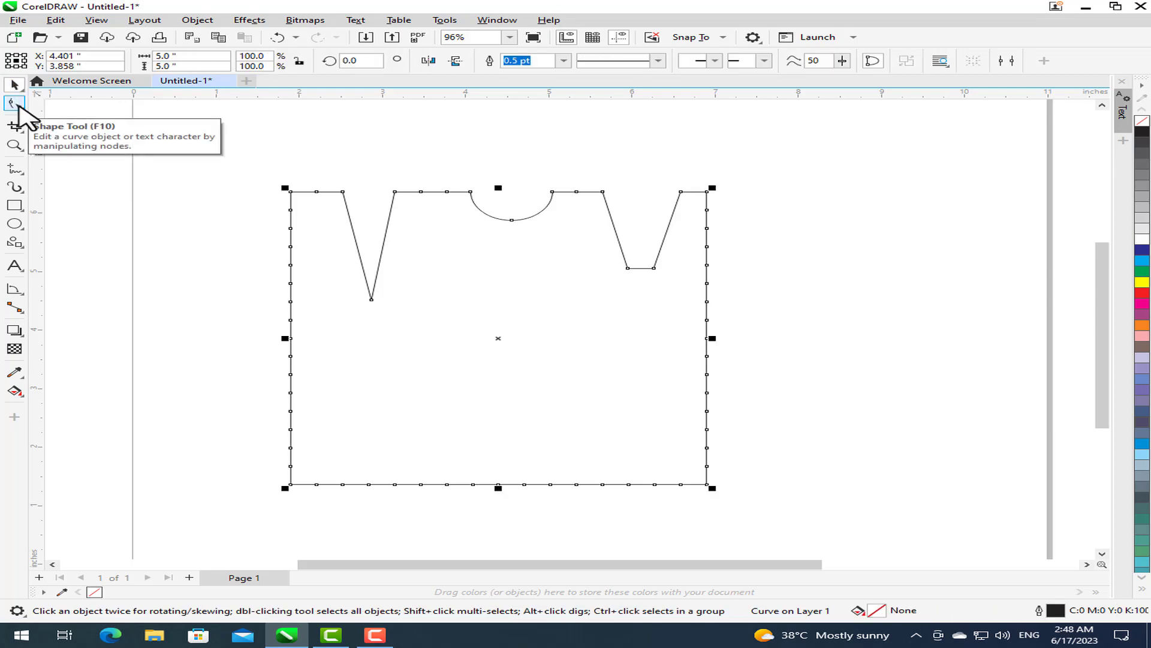
left_click(21, 104)
left_click_drag(415, 181, 527, 229)
key("Delete")
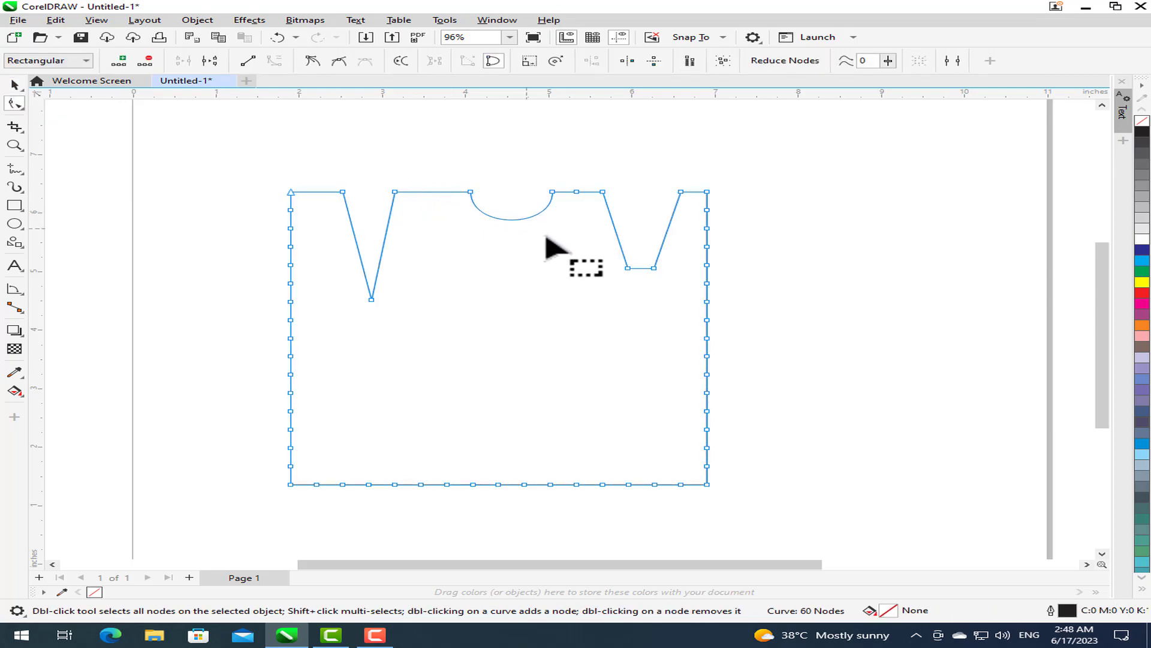
key("Delete")
left_click_drag(565, 183, 585, 200)
key("Delete")
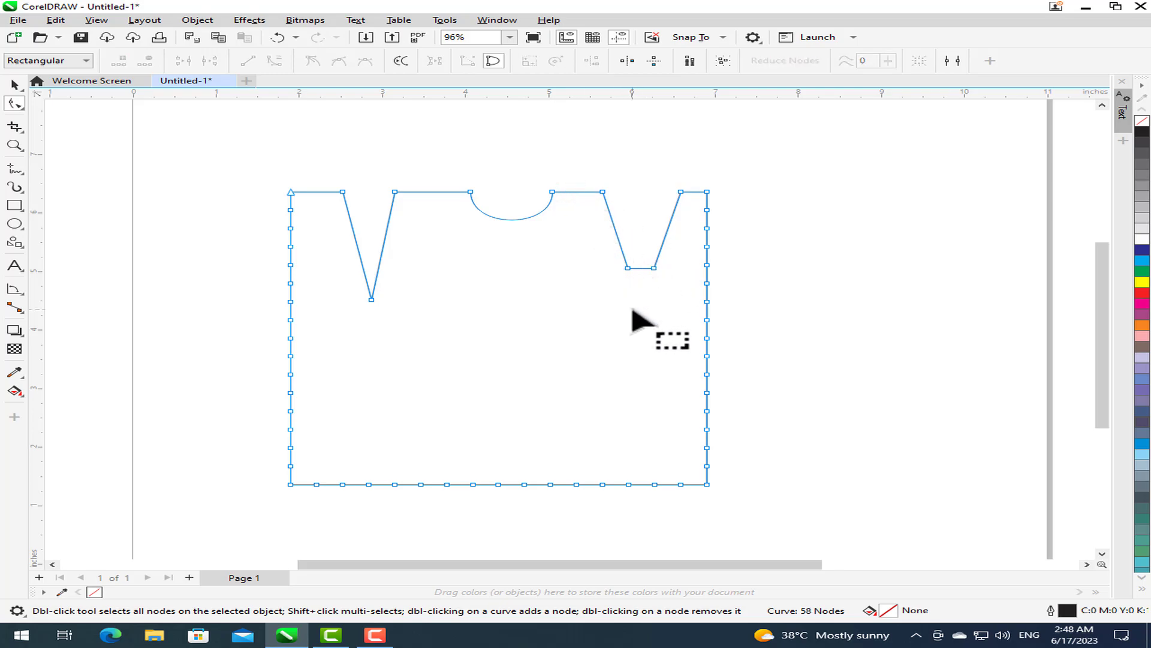
Add Segment Dimensions to the leftmost top segment, with the line above it, and to the semicircular notch, with the line below it.
left_click(21, 294)
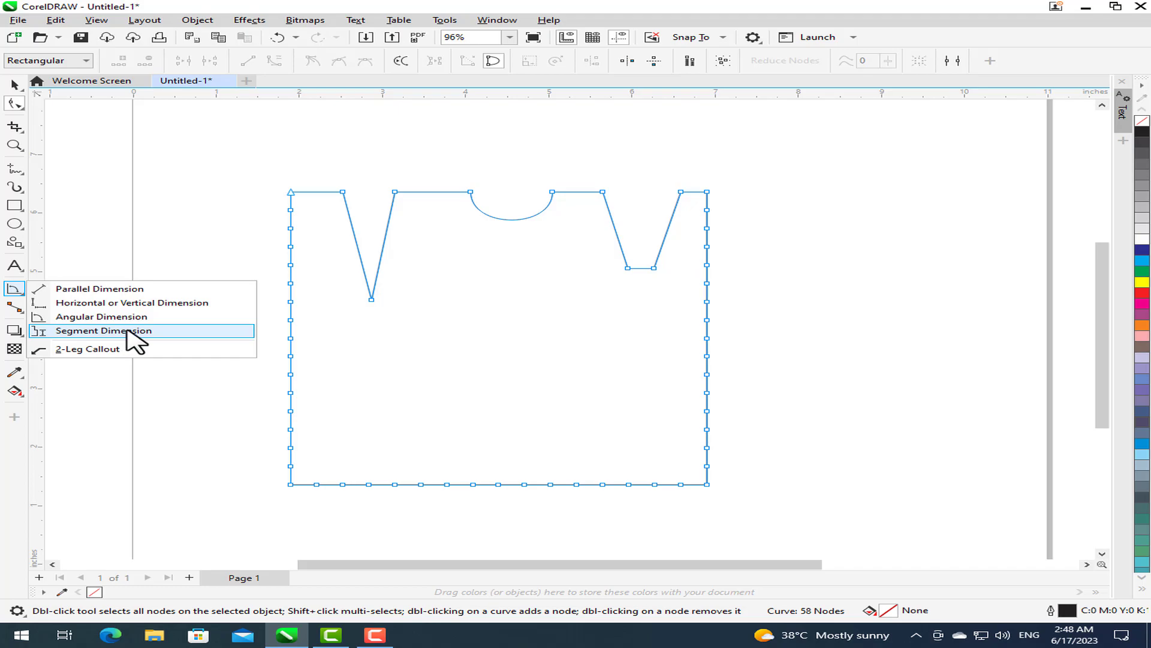
left_click(150, 331)
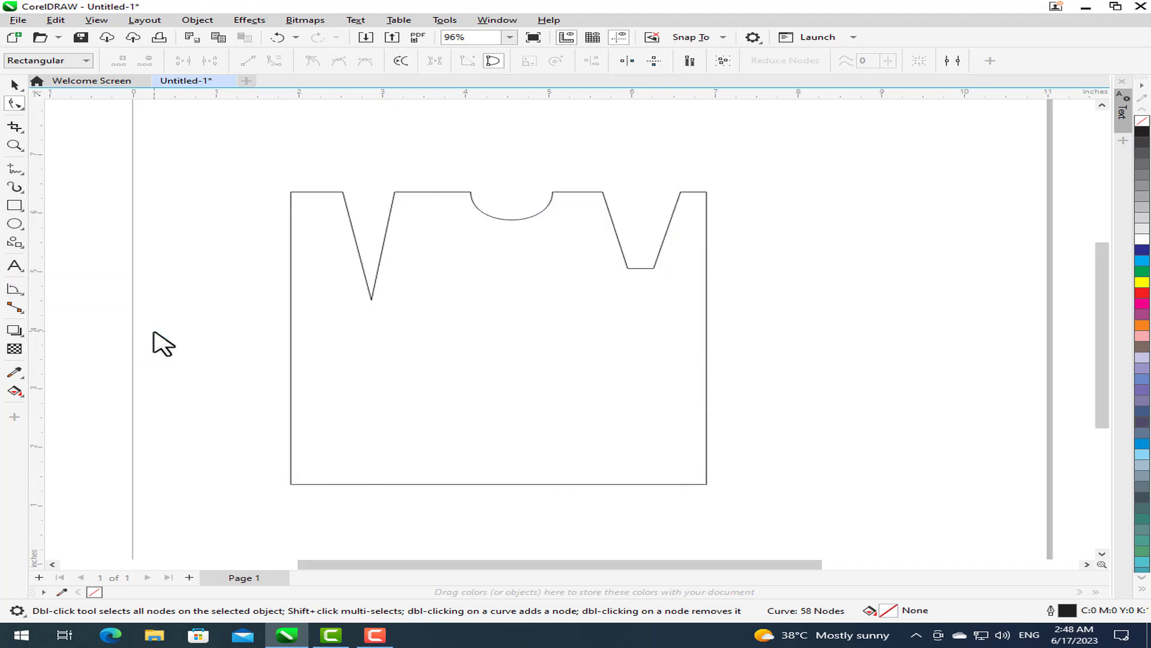
left_click(317, 191)
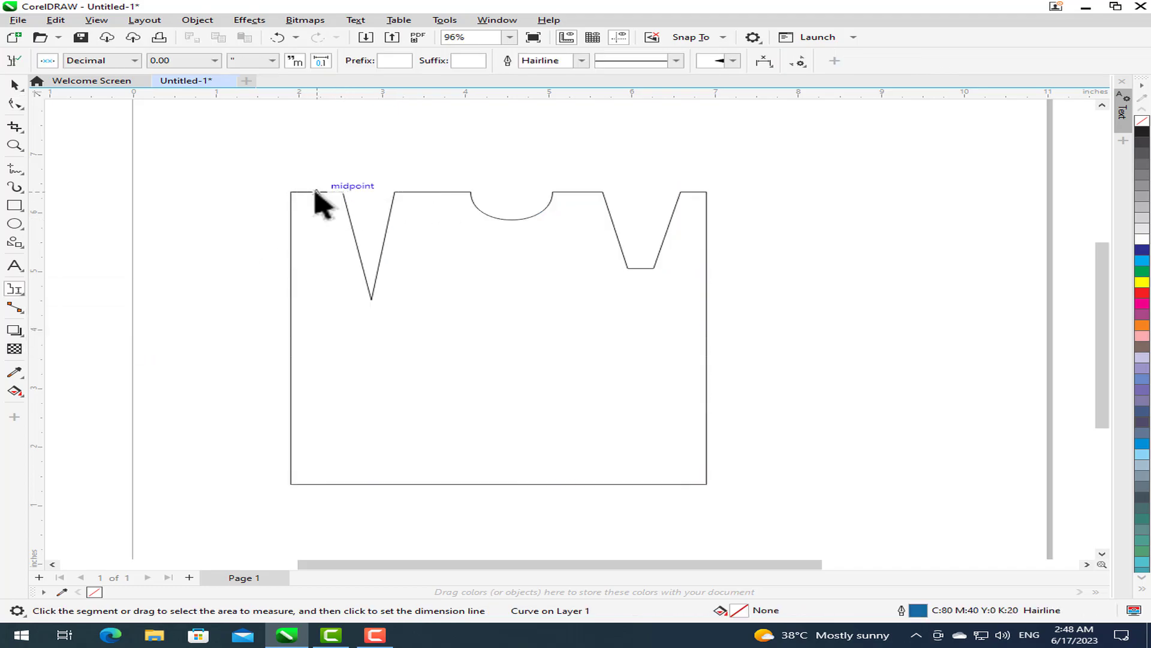
left_click(316, 160)
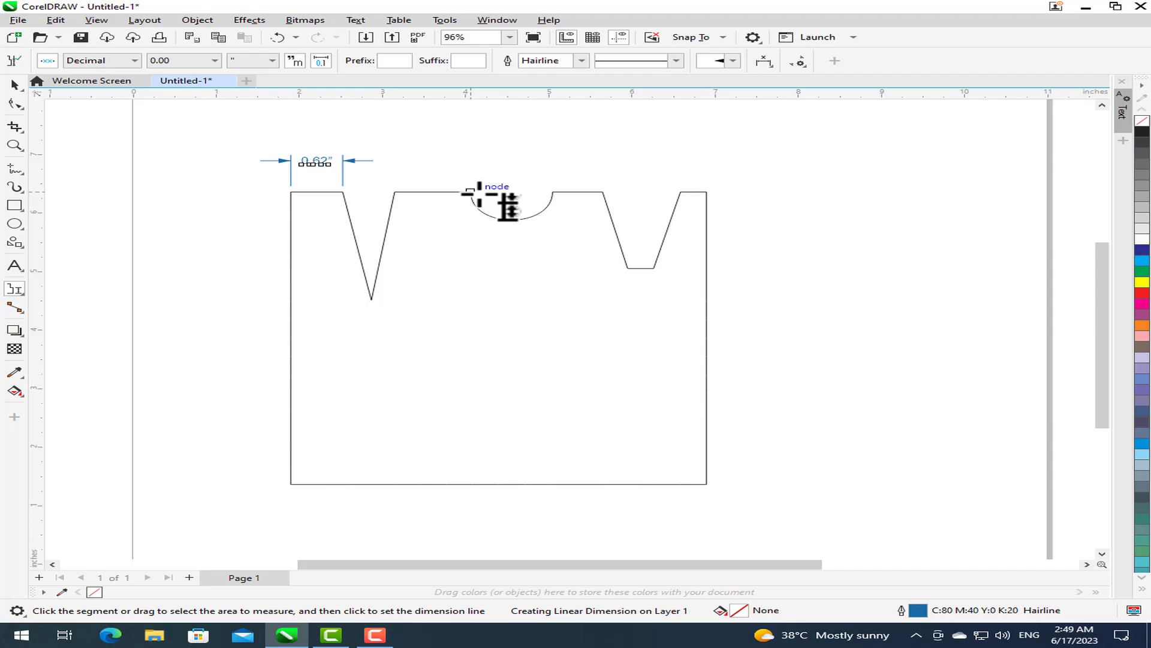
left_click(514, 220)
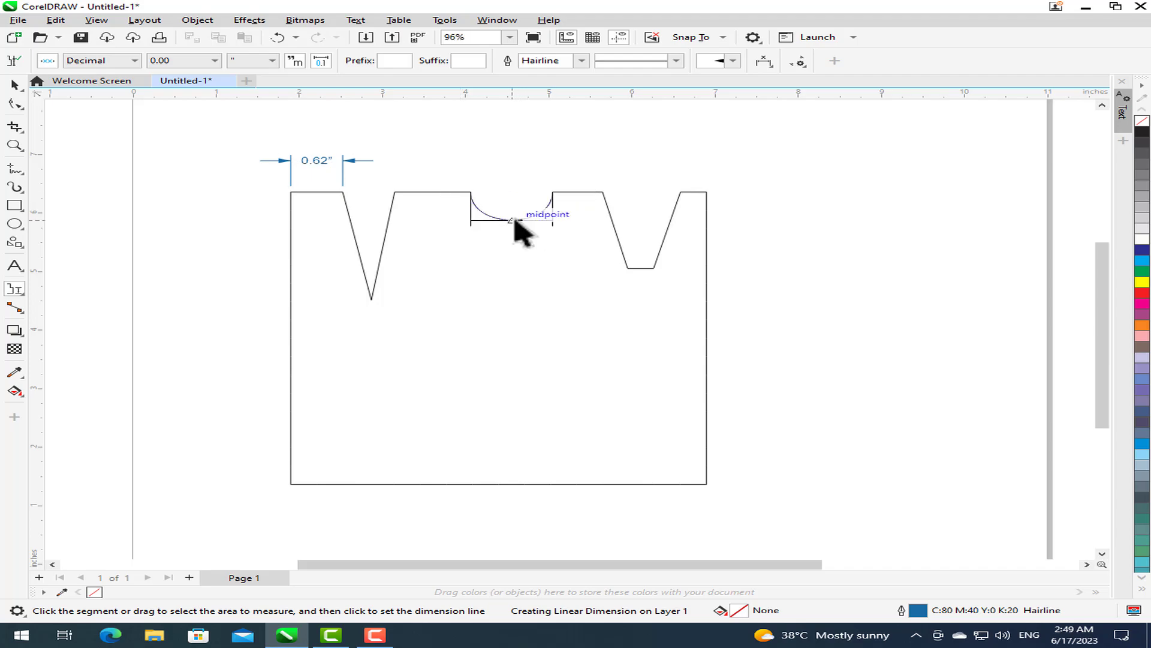
left_click(522, 266)
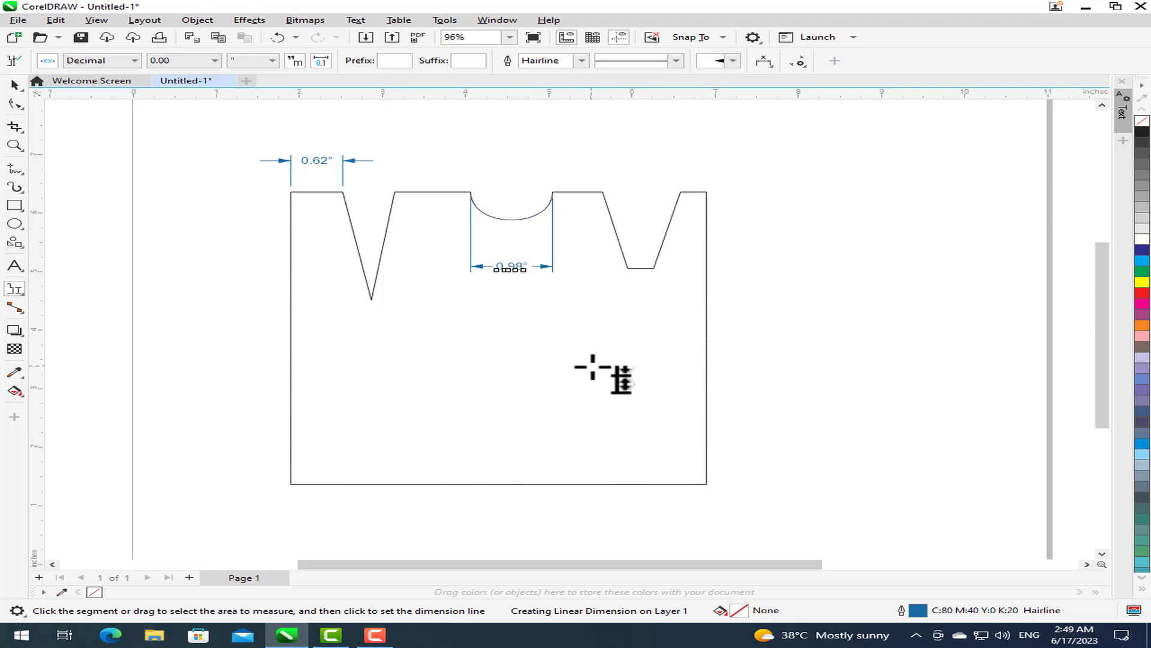
Add Segment Dimensions to the flat notch's bottom, with the line above the shape, and along the V notch's right side.
left_click(642, 268)
left_click(636, 158)
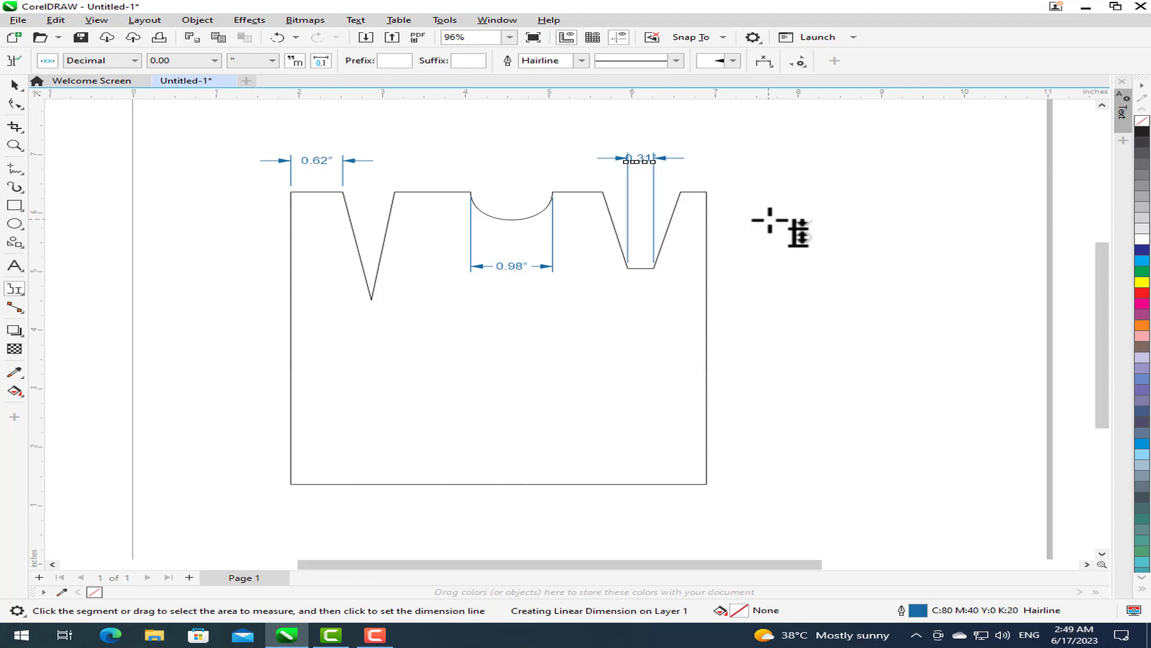
left_click(395, 191)
left_click(376, 300)
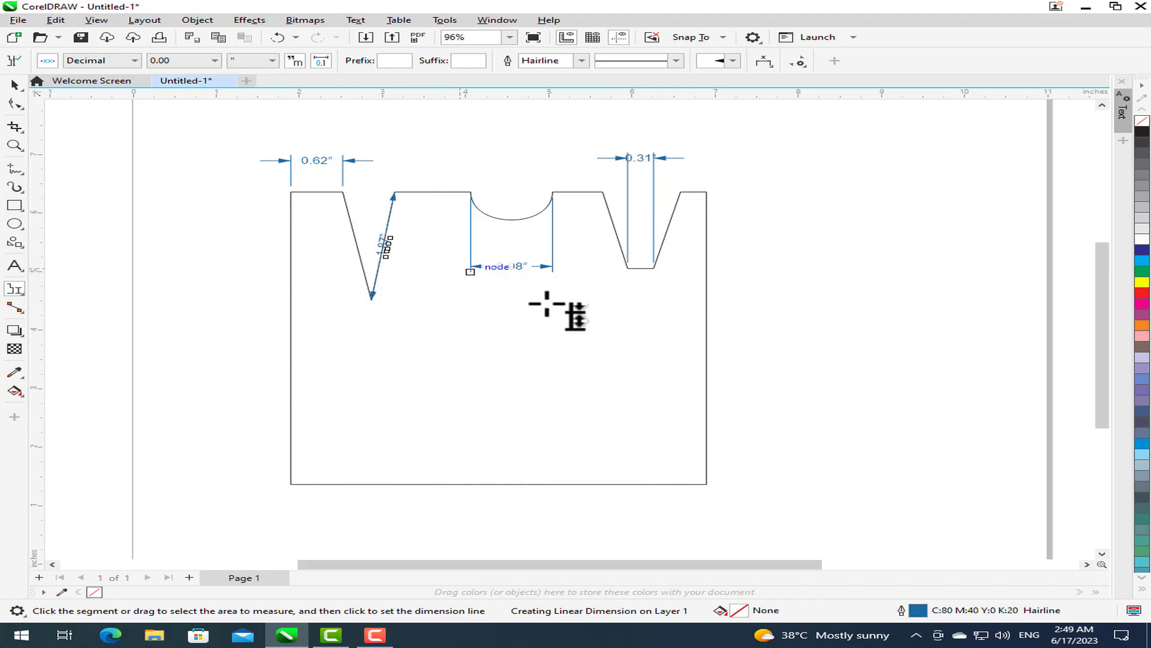
Add a 2-Leg Callout pointing to the shape's upper-left corner, placed outside the shape and labelled "First pint".
left_click(18, 290)
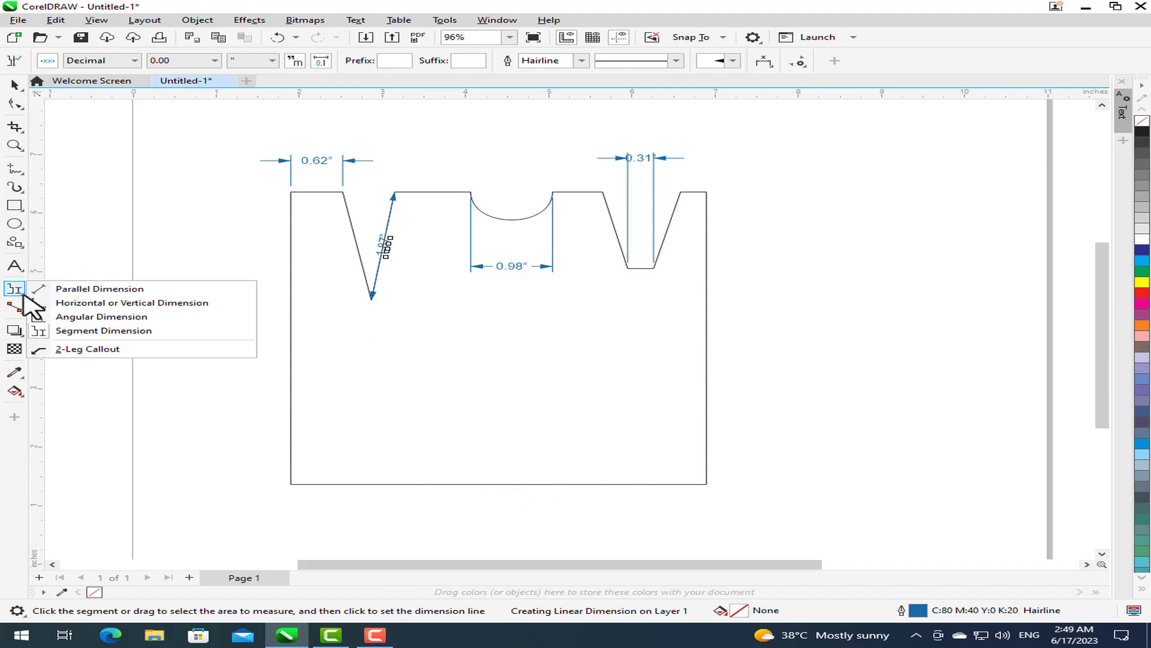
left_click(130, 349)
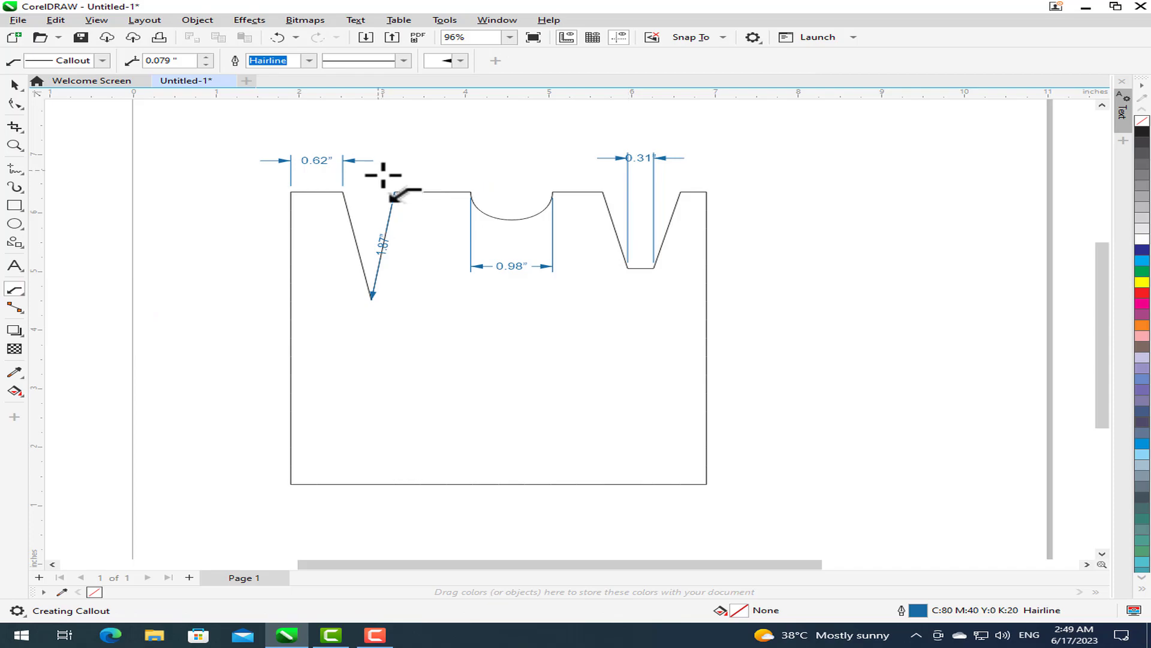
left_click(291, 192)
left_click(243, 170)
type("First pint")
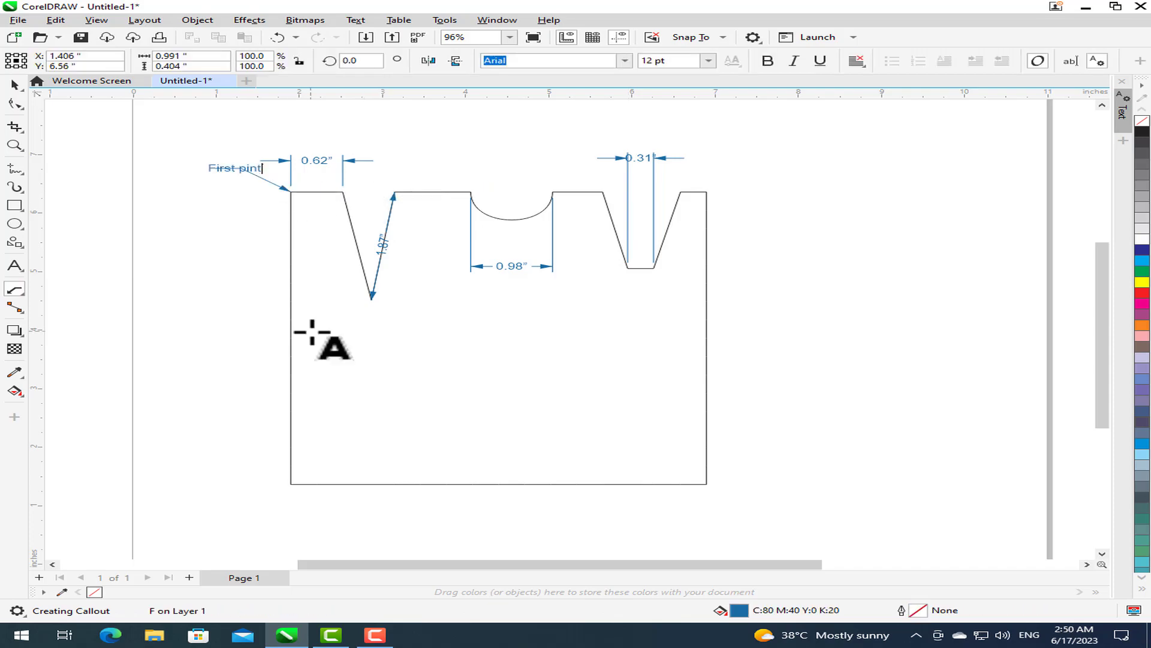
left_click(312, 332)
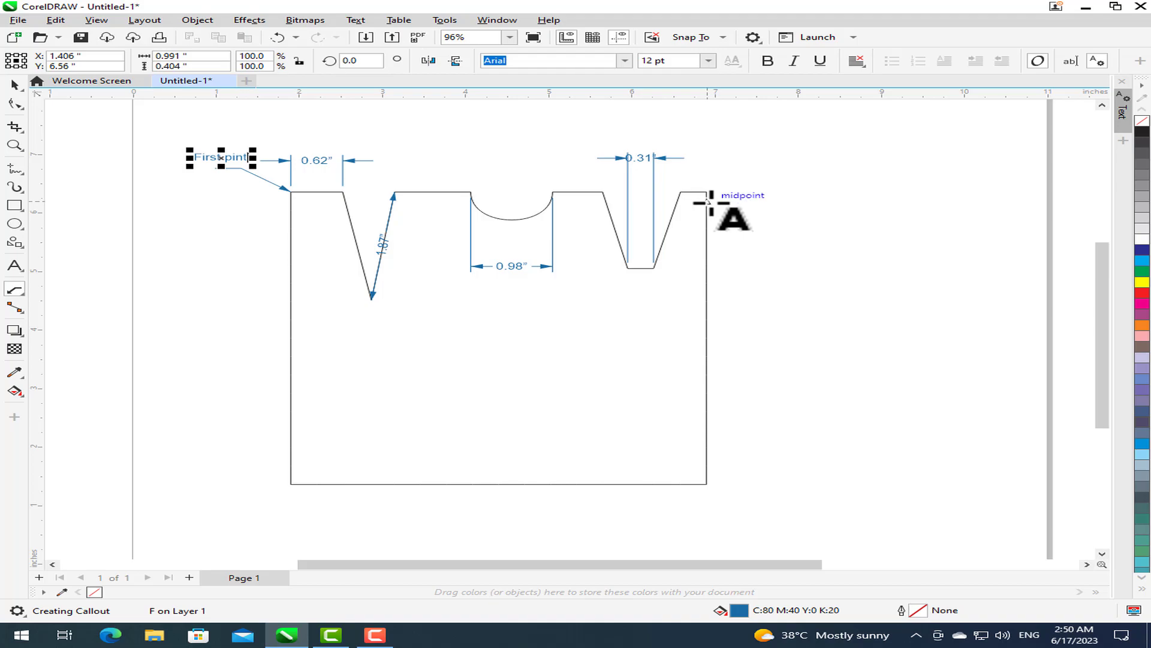
Add a 2-Leg Callout pointing to the shape's upper-right corner, placed outside the shape and labelled "last point".
left_click(10, 289)
left_click(707, 192)
left_click(730, 168)
type("last point")
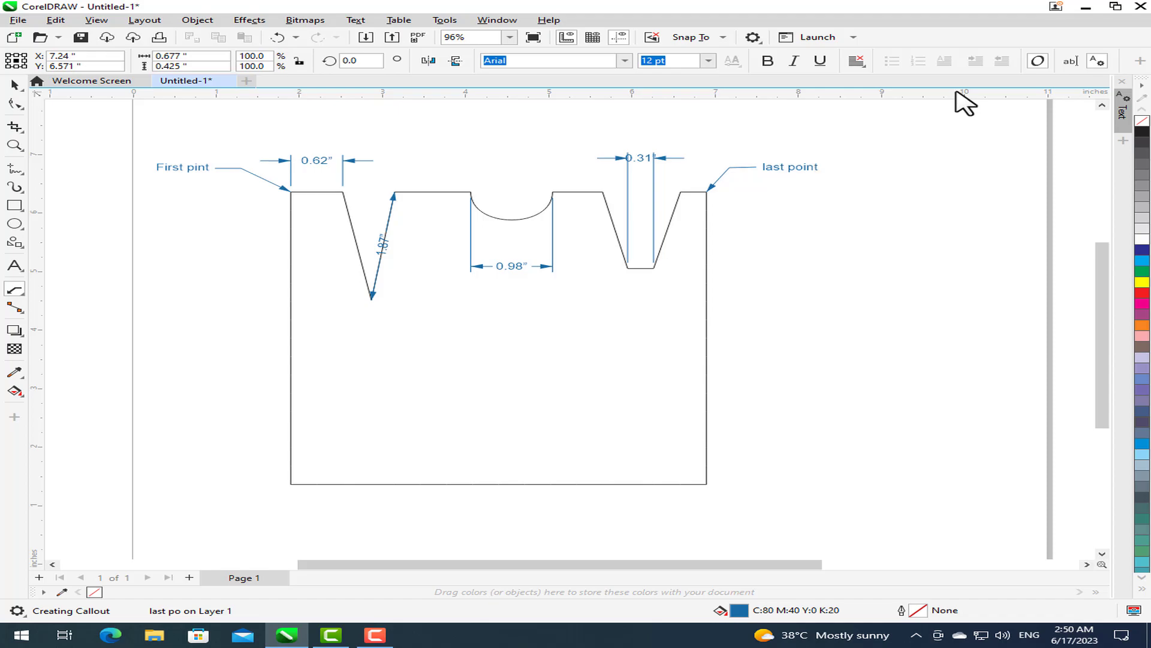
Format the "last point" callout text as bold, 16 pt, with cyan fill and outline, and deselect it.
left_click(15, 85)
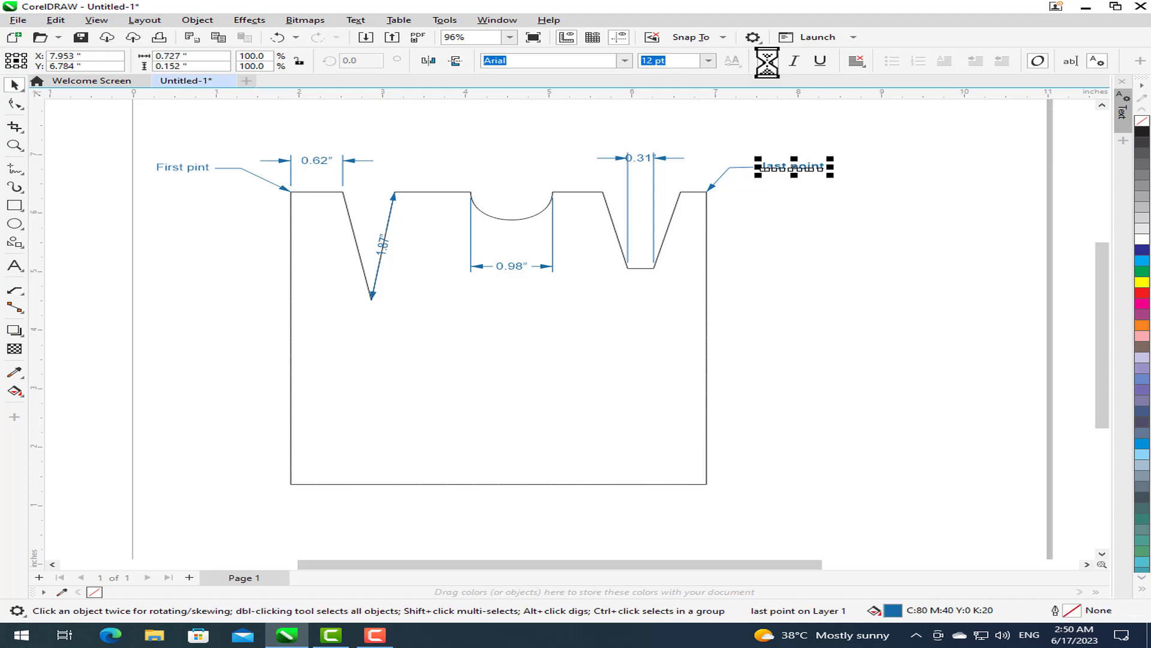
left_click(1143, 262)
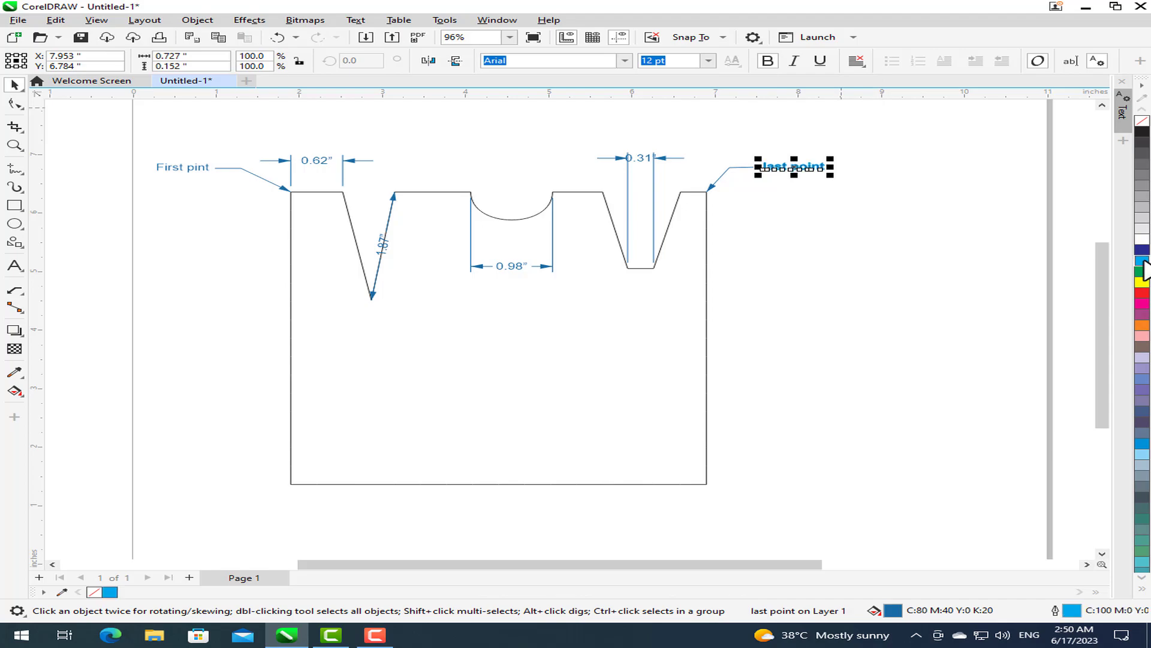
left_click(709, 61)
left_click(664, 176)
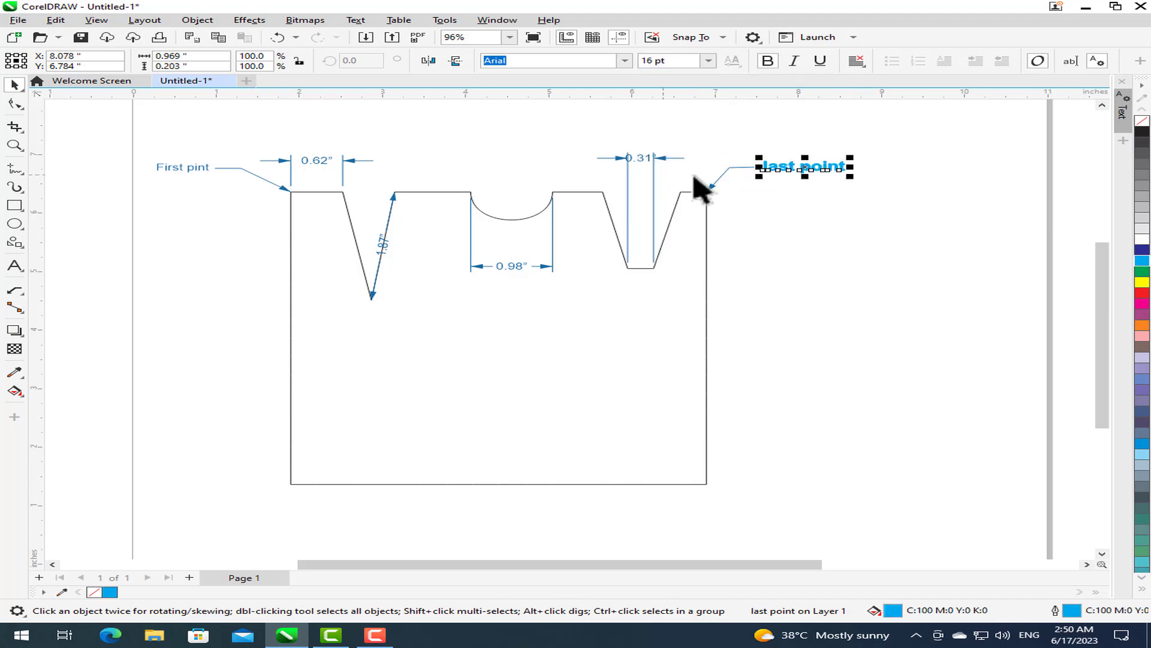
left_click(743, 200)
Try a 4.0 pt line width on the "last point" callout, return it to a thin line, and reactivate the 2-Leg Callout tool.
left_click(718, 183)
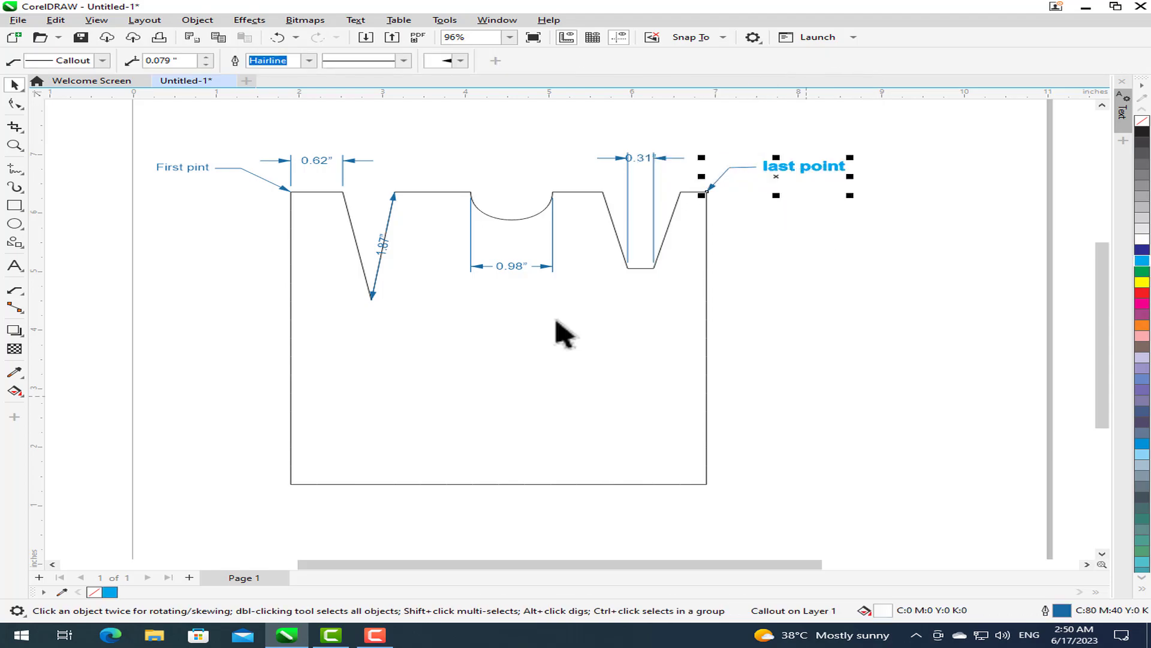
left_click(308, 61)
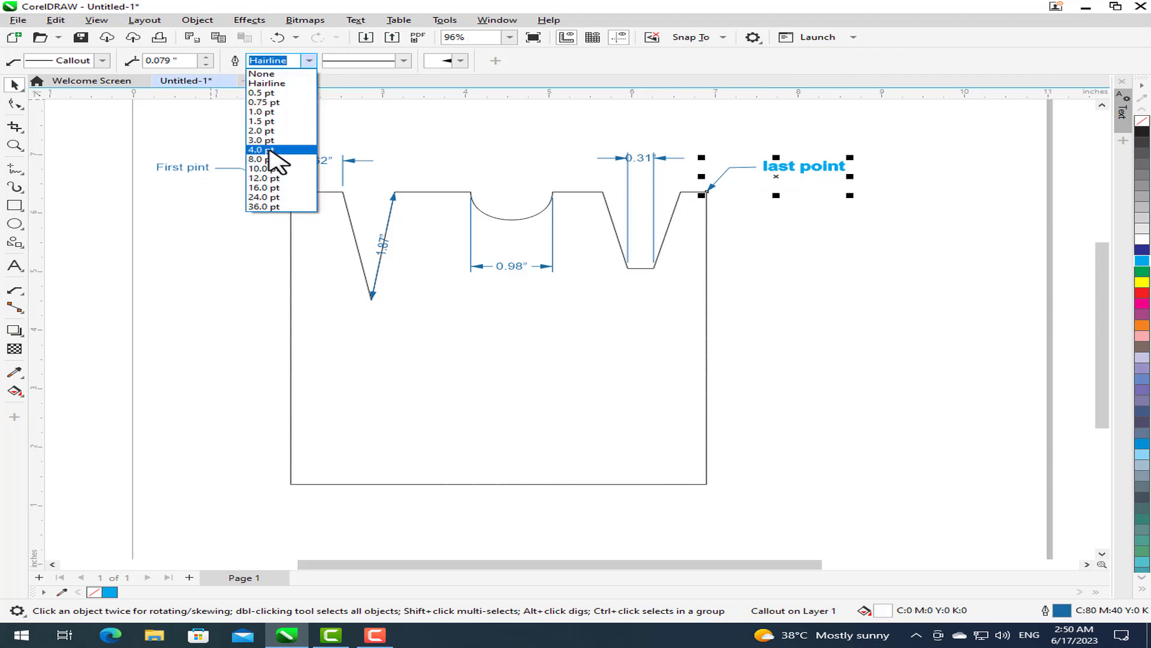
left_click(269, 150)
left_click(309, 60)
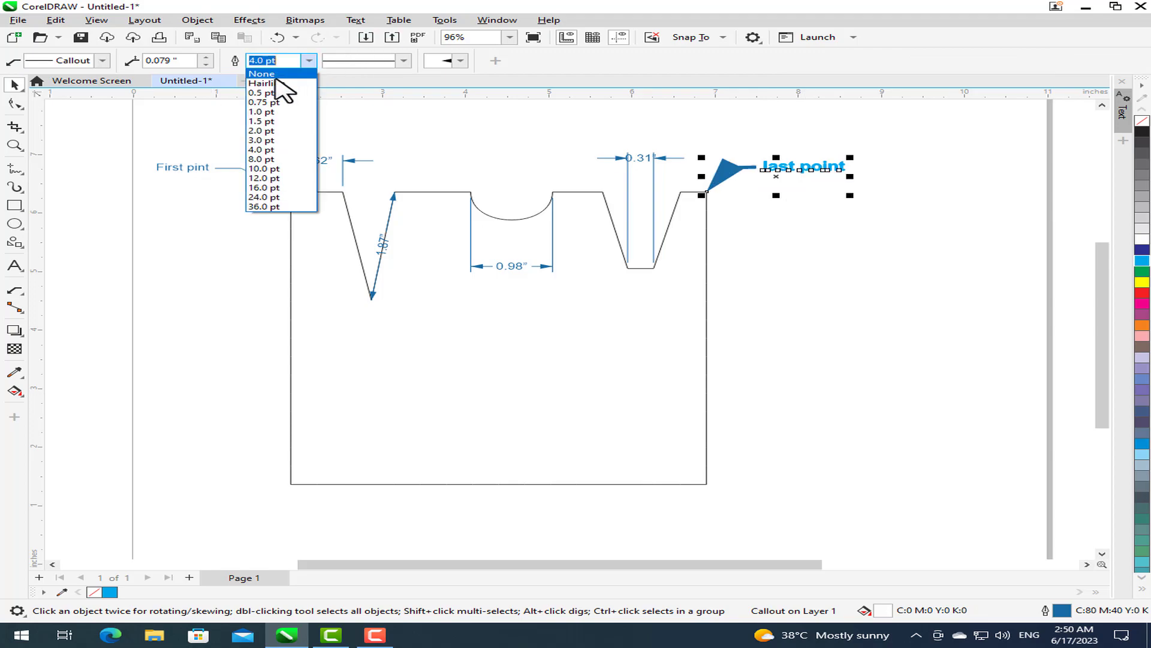
left_click(275, 104)
left_click(15, 291)
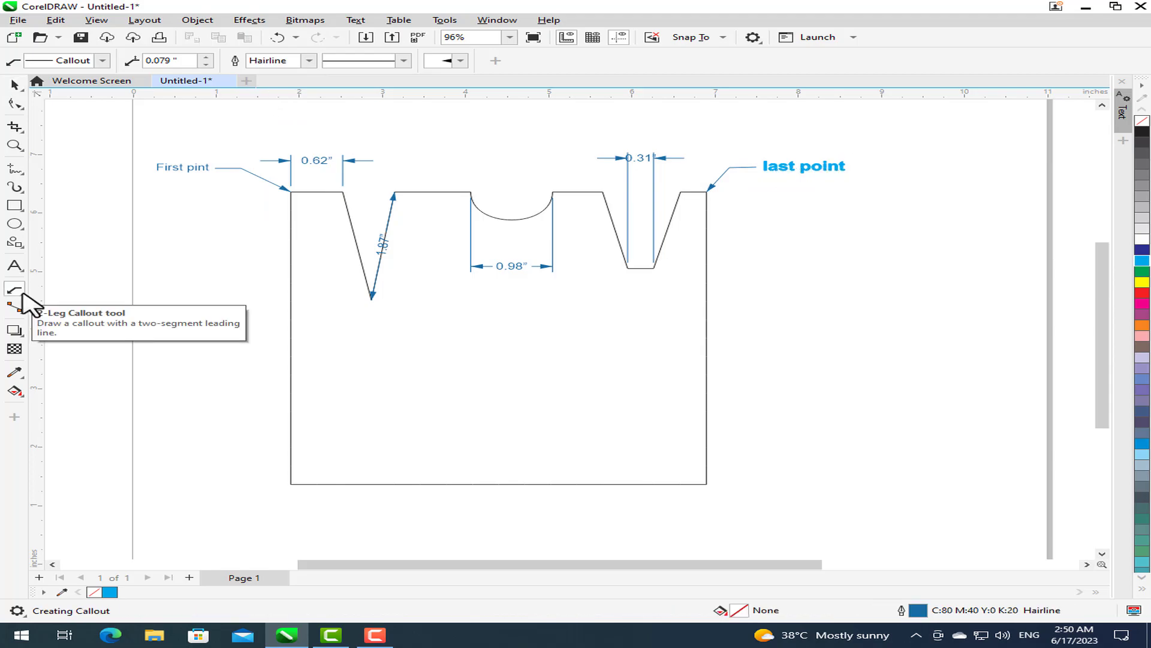